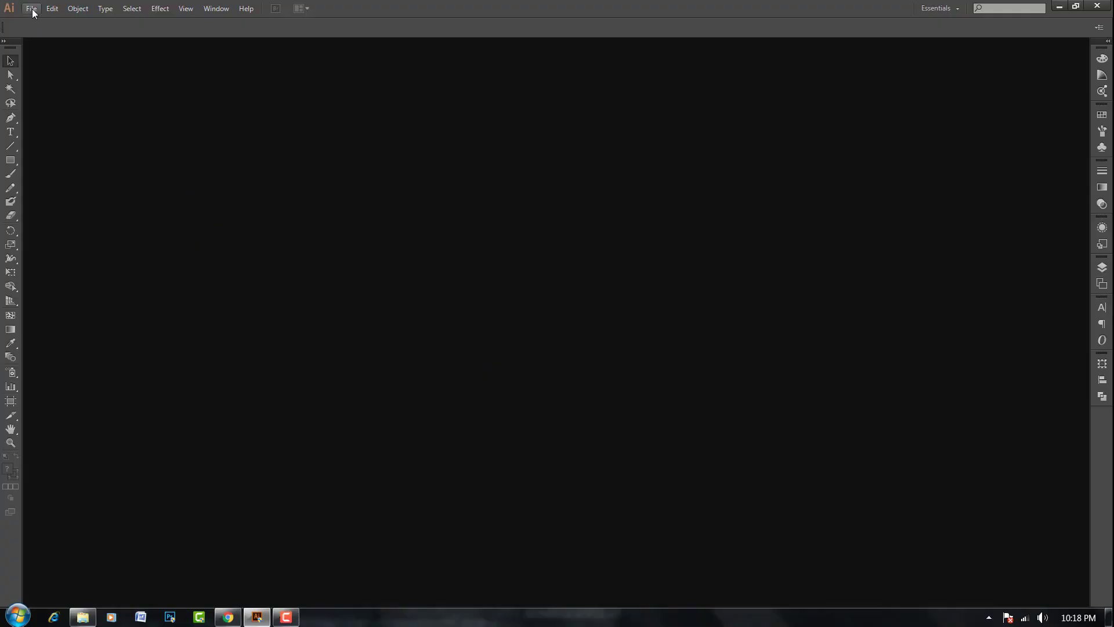
Step: Create a new blank A4 landscape document (Untitled-2) with File > New
left_click(32, 8)
left_click(58, 24)
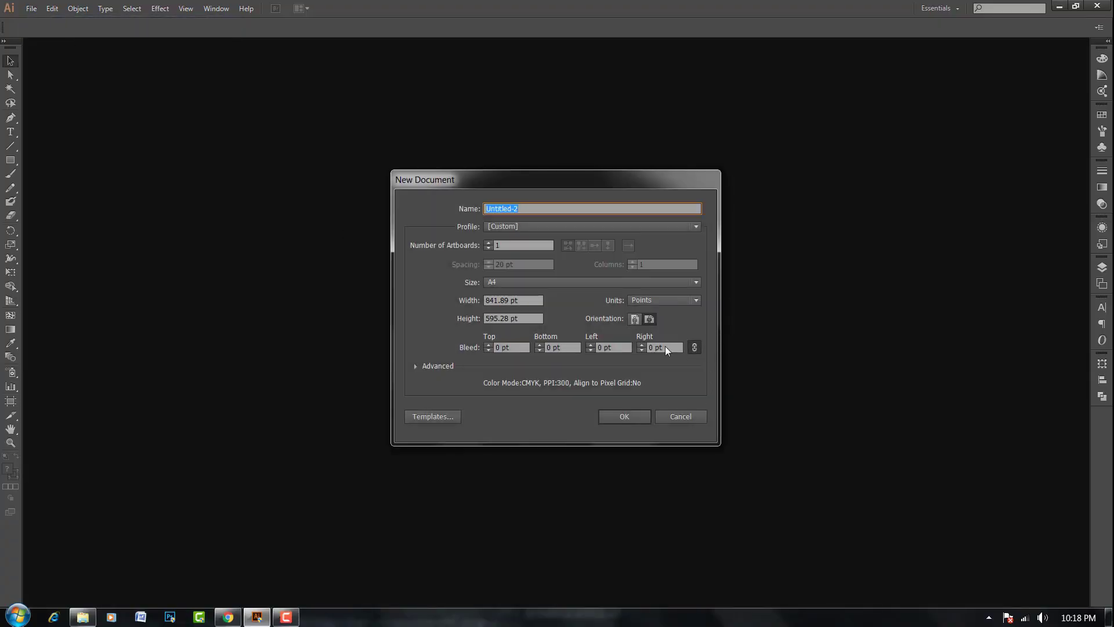
left_click(651, 321)
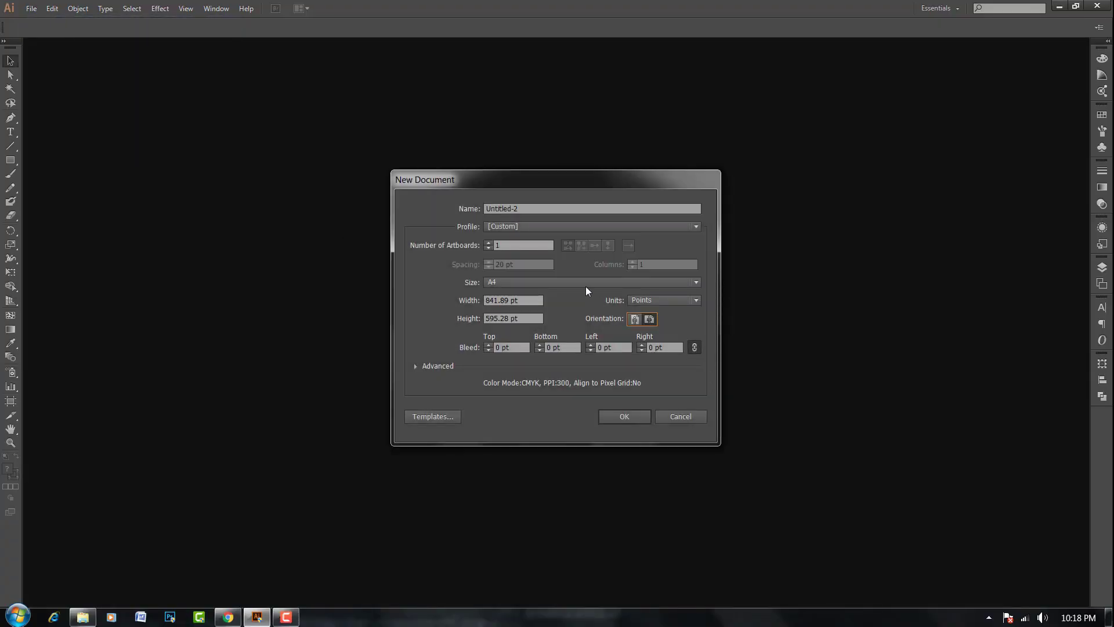
left_click(625, 415)
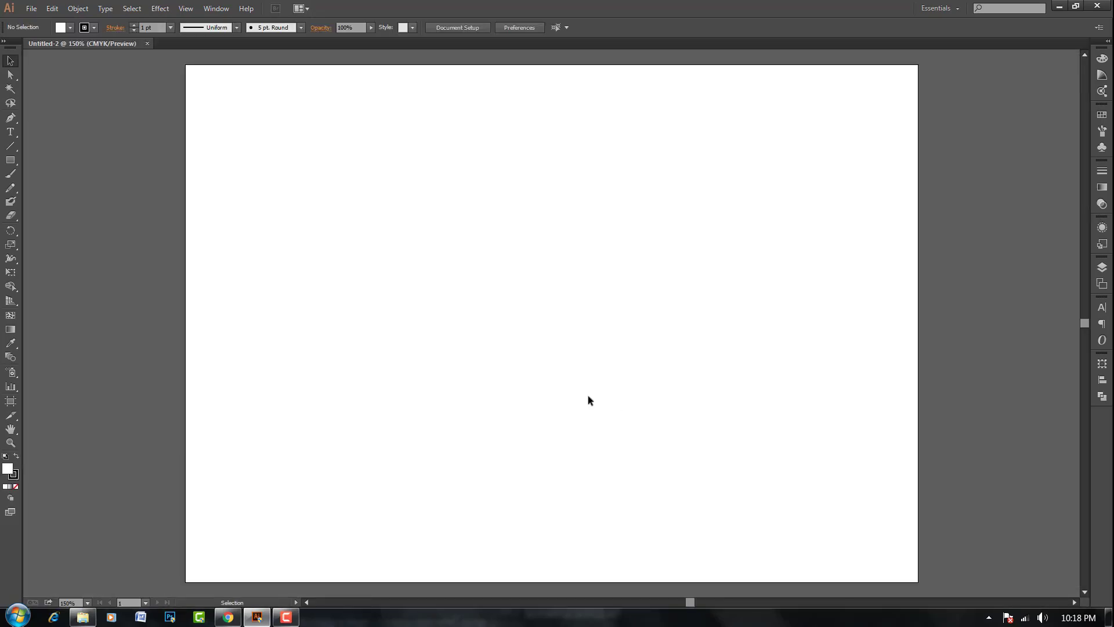
Step: With the Type tool, set the Character font to Franklin Gothic Medium and start a text object
left_click(11, 132)
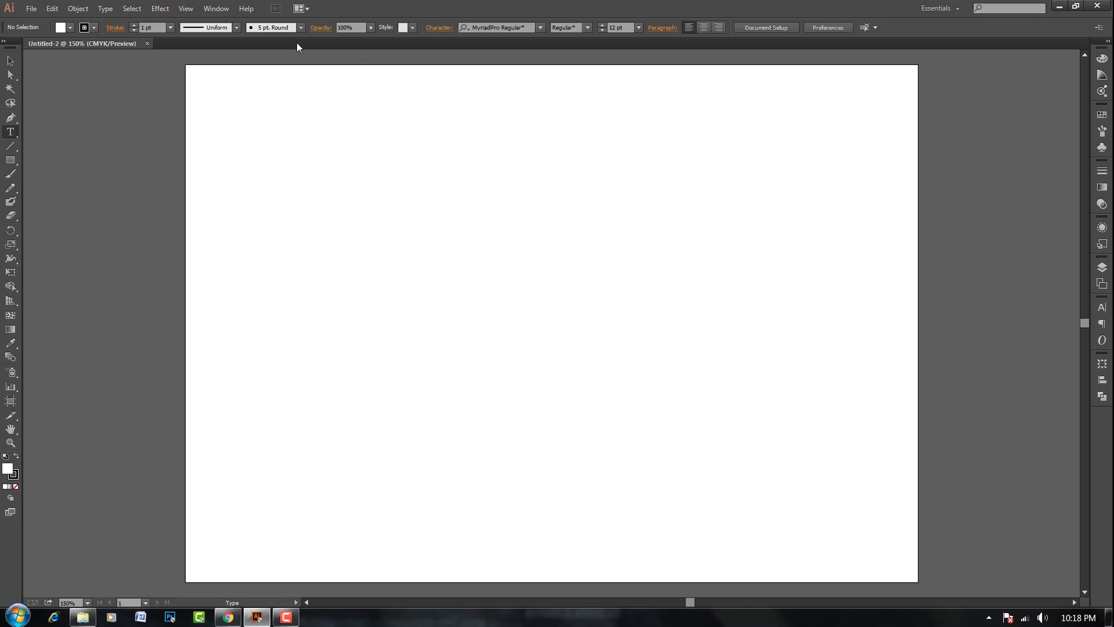
left_click(216, 8)
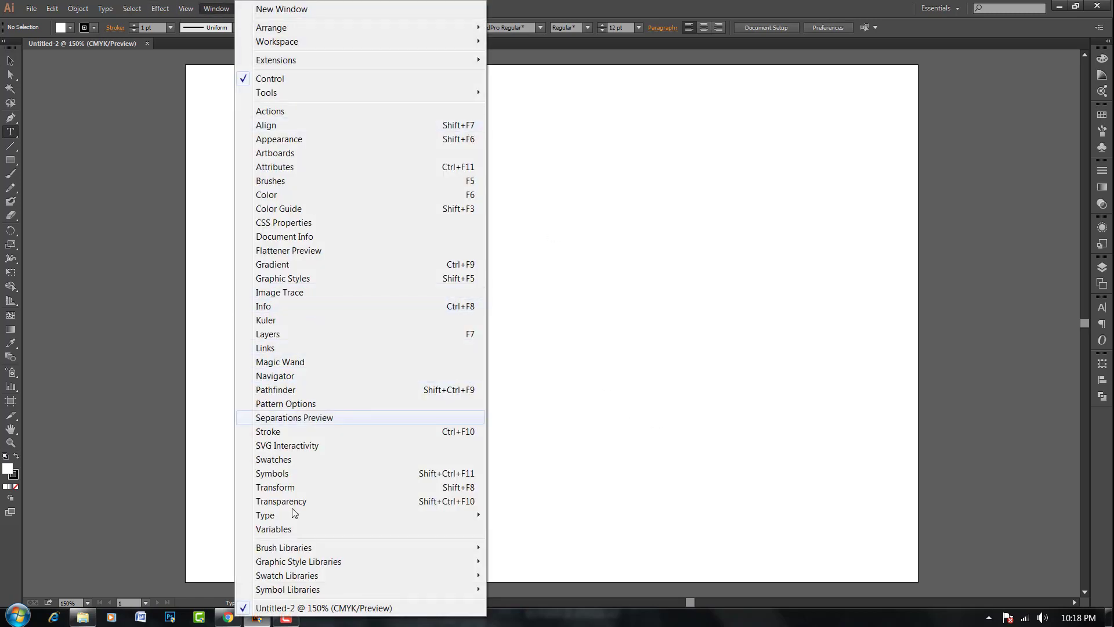
mouse_move(264, 514)
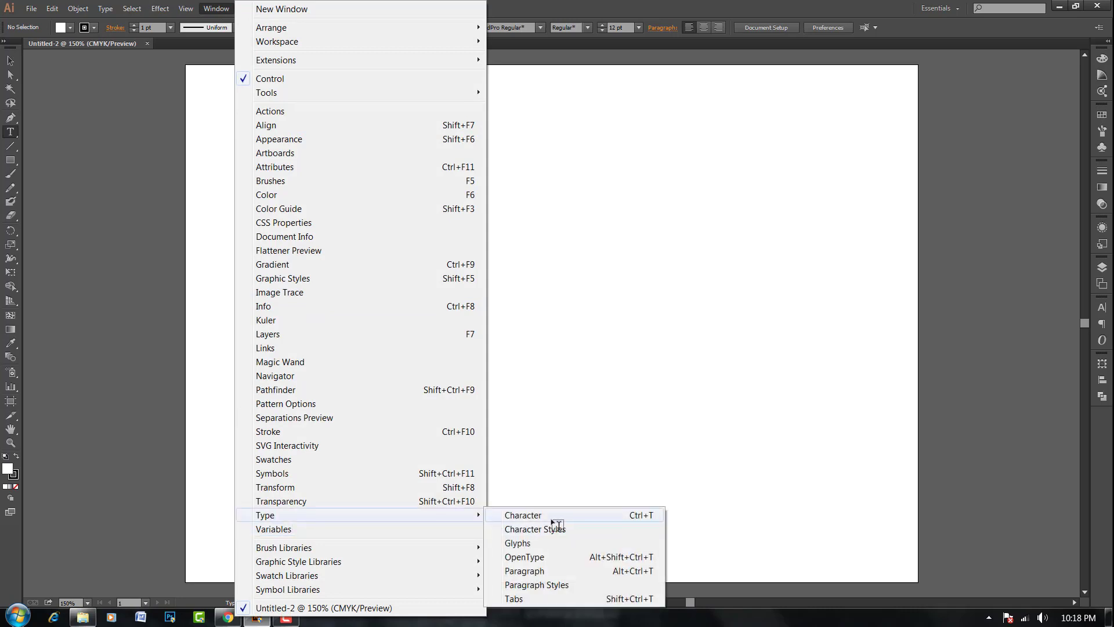
left_click(554, 521)
left_click(1036, 332)
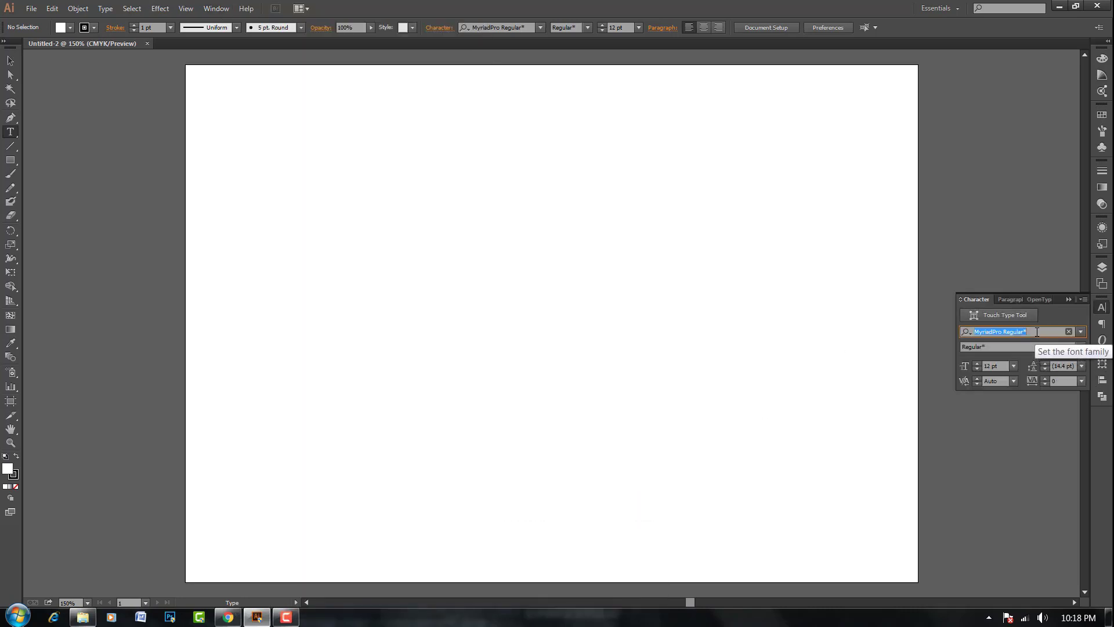
type("F")
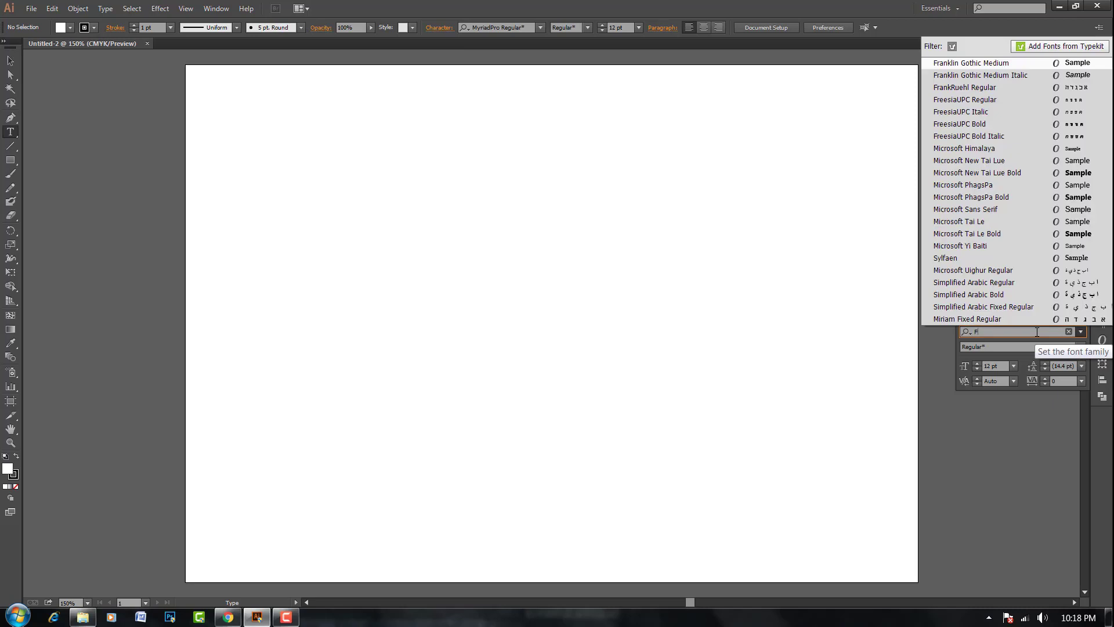
type("RA")
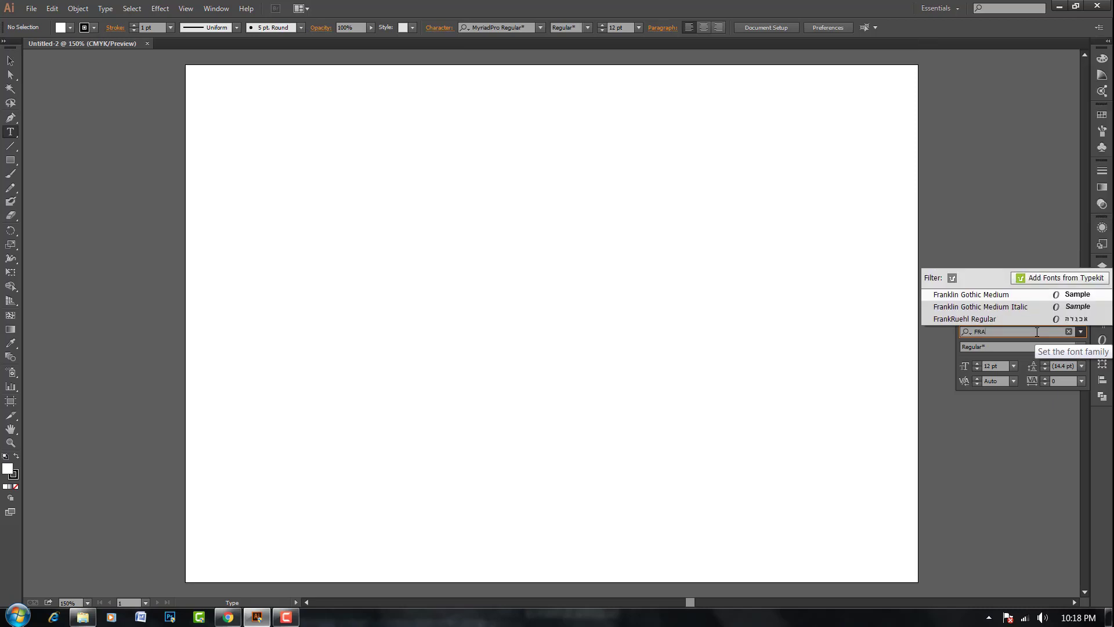
left_click(996, 295)
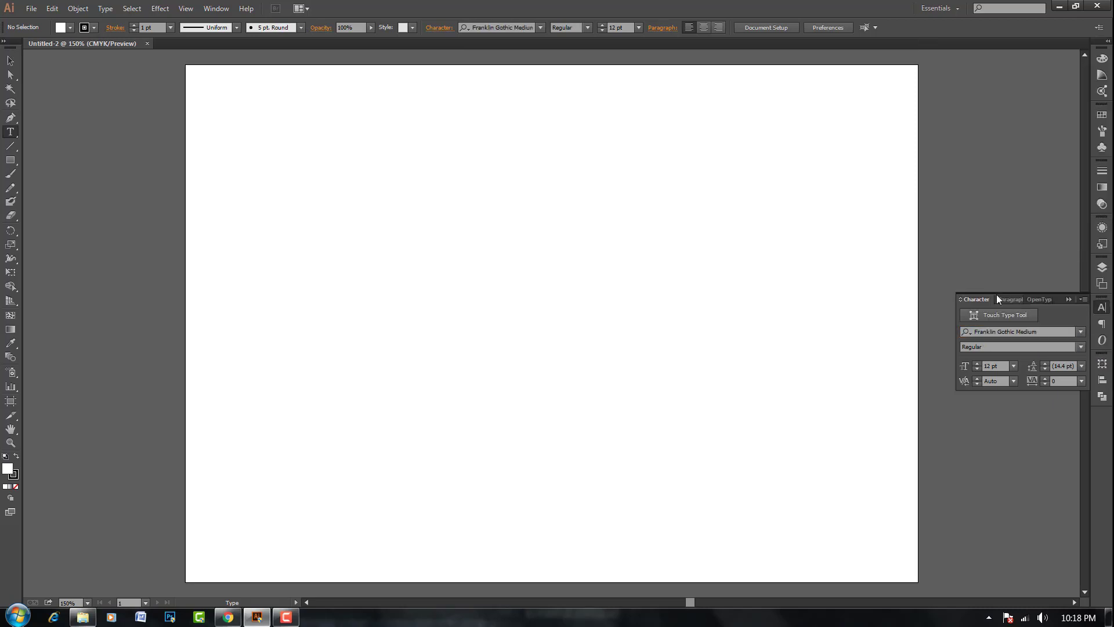
left_click(522, 336)
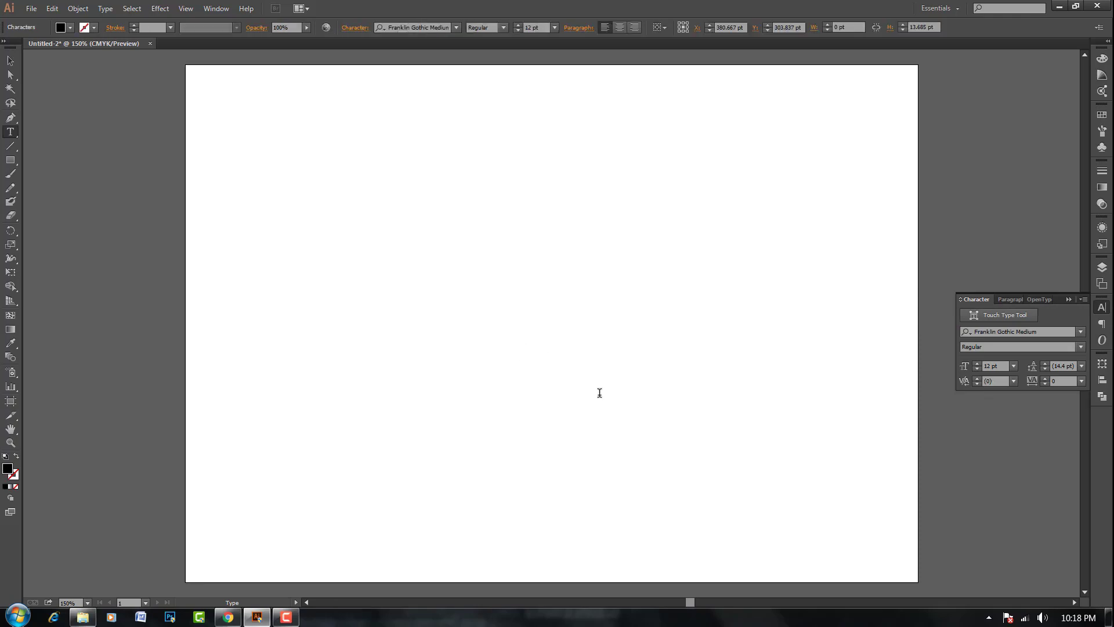
Step: Type a capital F and enlarge it to about 331 pt by its corner handle
type("F")
left_click(11, 62)
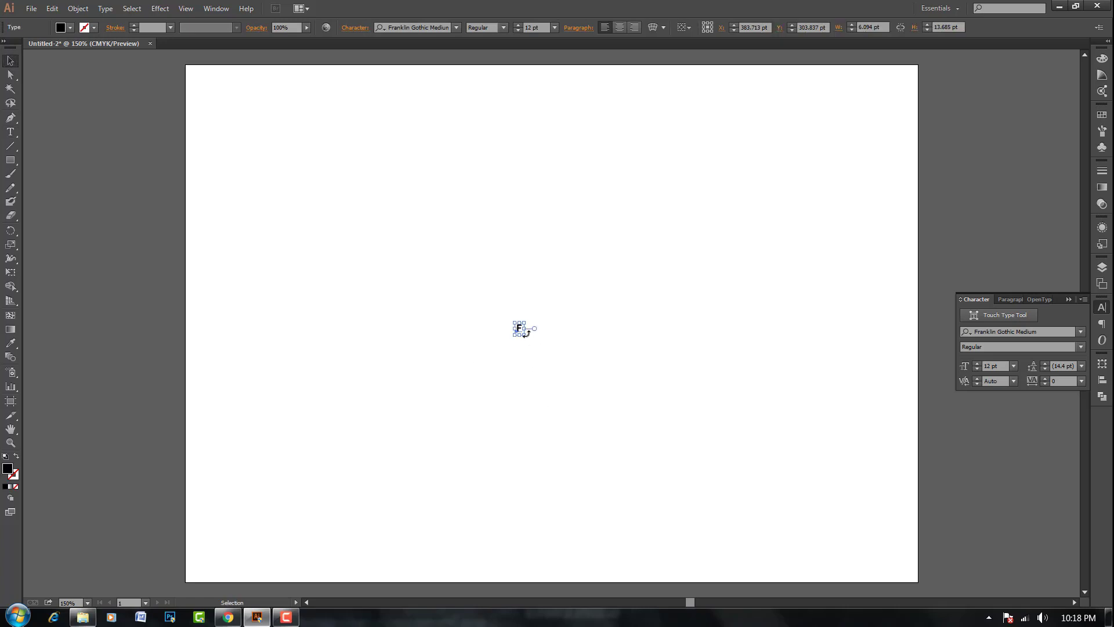
left_click_drag(524, 335, 720, 487)
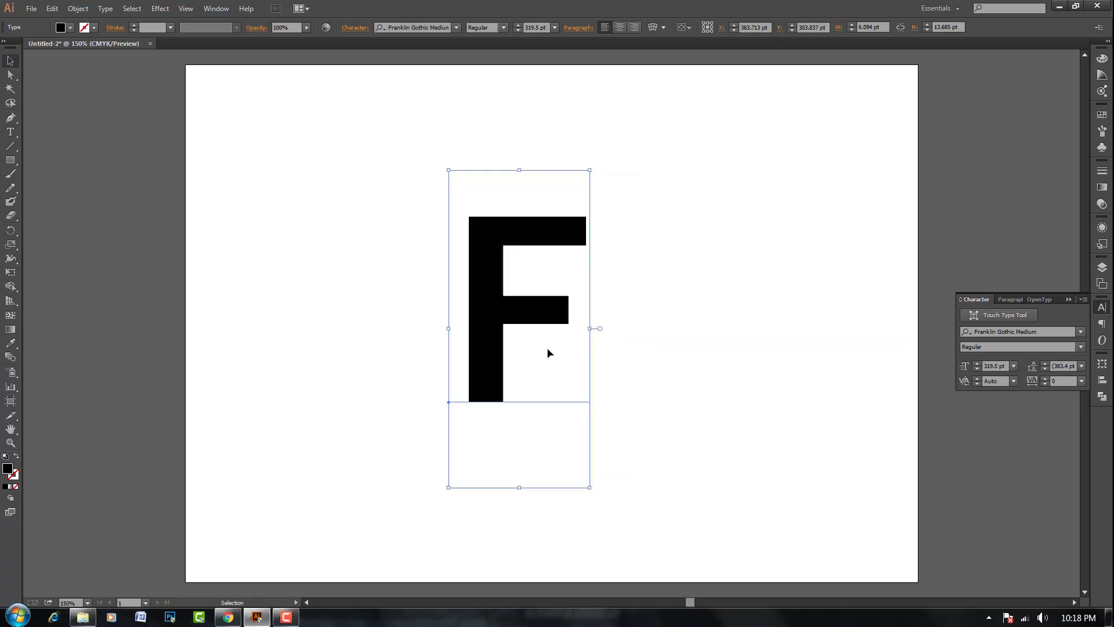
Step: Convert the F to outlines and ungroup it into a single path
left_click(106, 9)
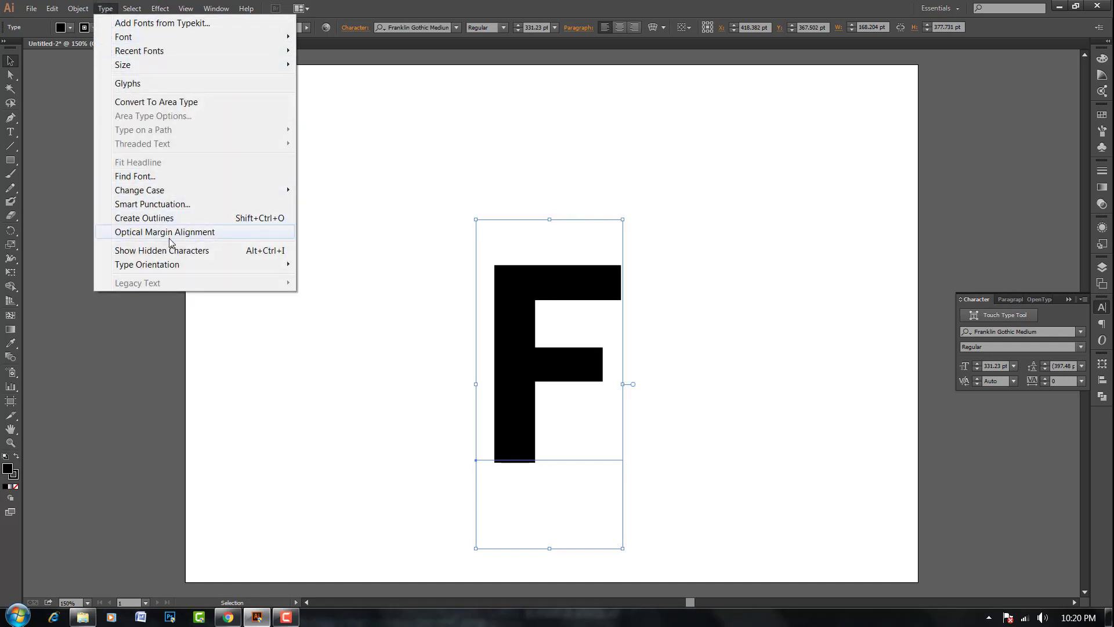
left_click(174, 221)
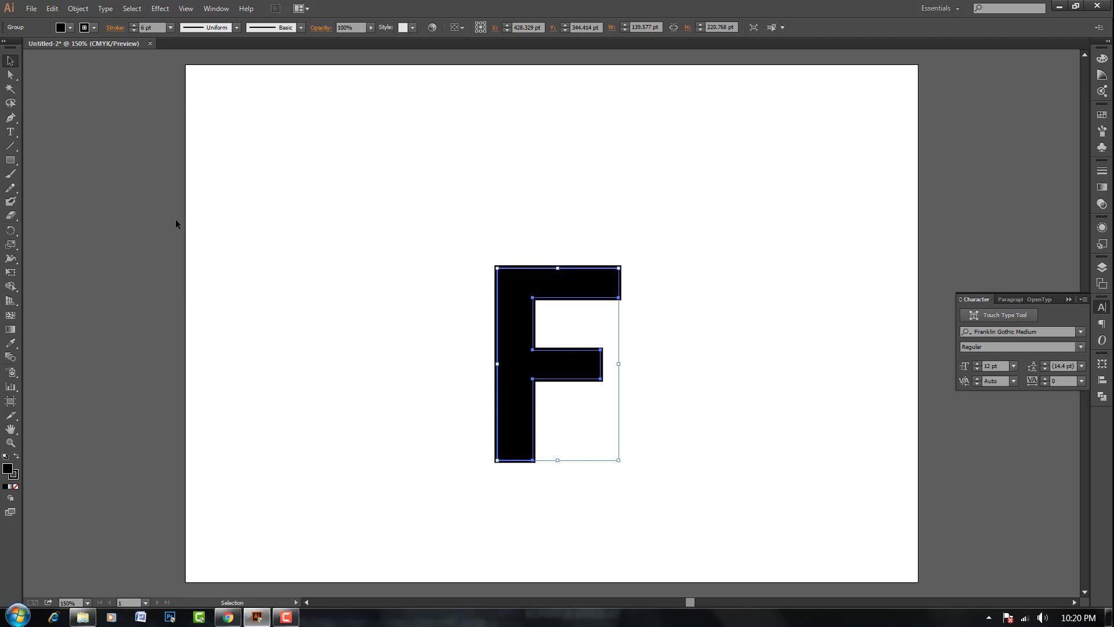
left_click(176, 224)
key("ctrl+a")
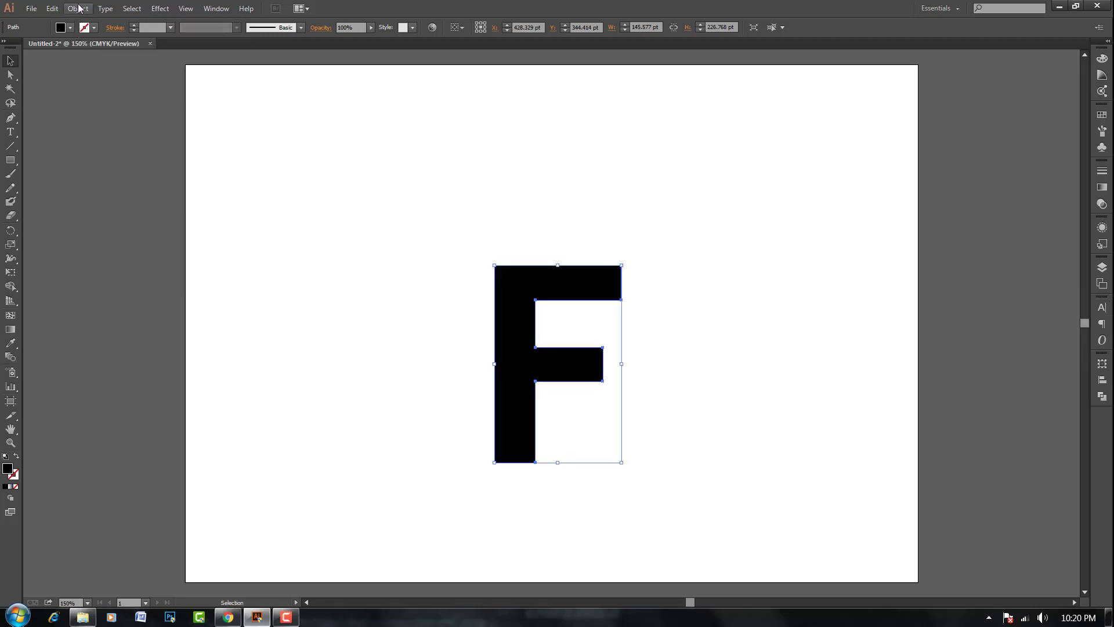
Step: Rotate the outlined F by -45° using Object > Transform > Rotate
left_click(78, 8)
mouse_move(104, 22)
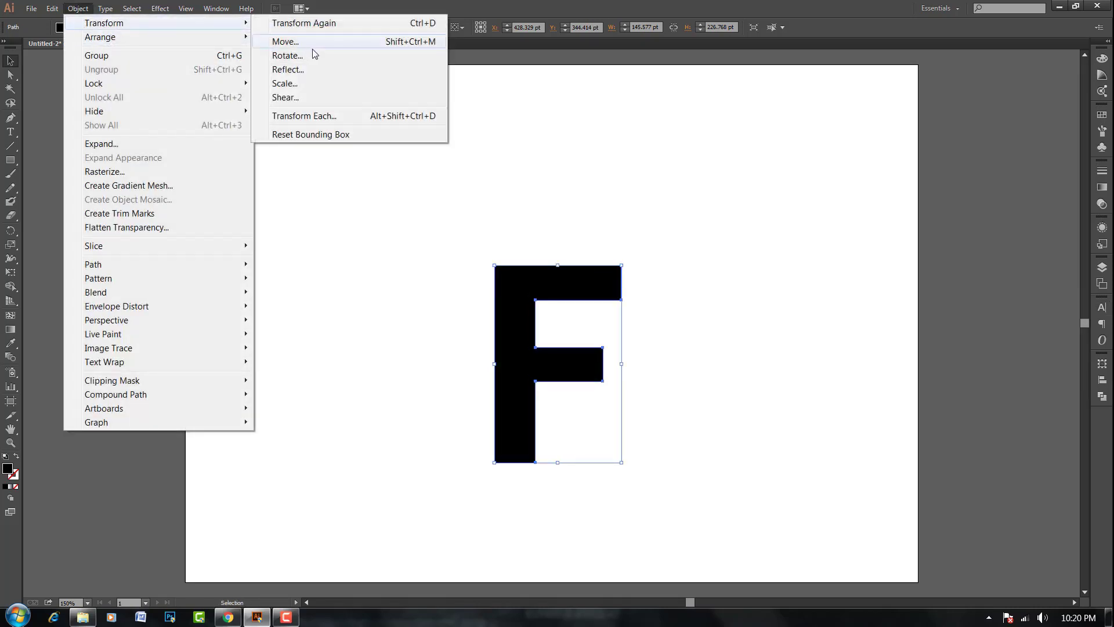
left_click(308, 57)
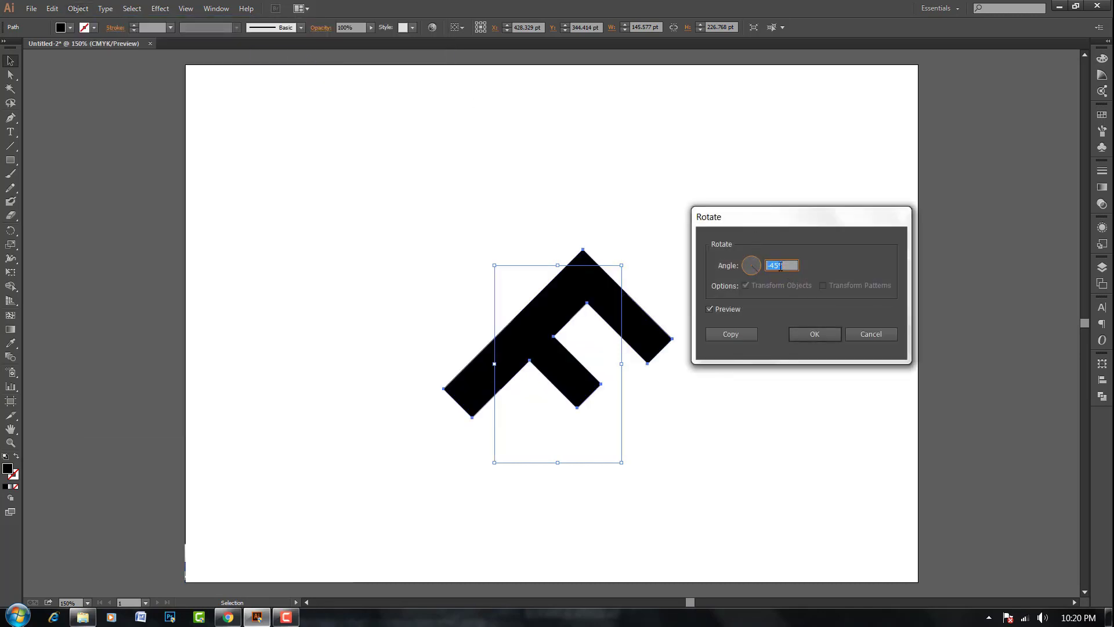
left_click(819, 335)
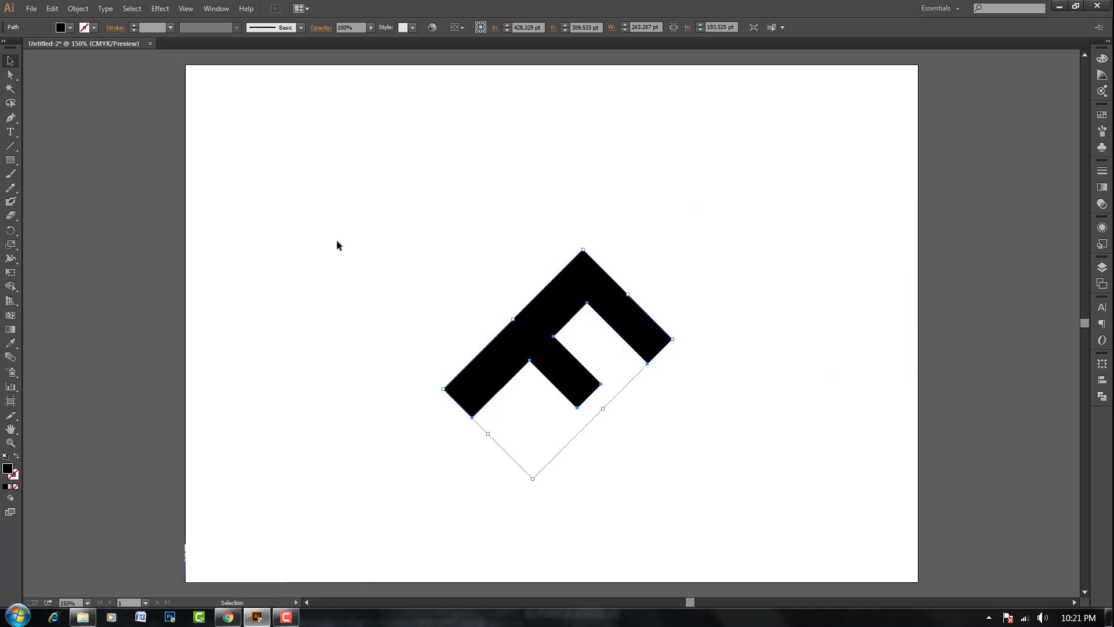
left_click(210, 11)
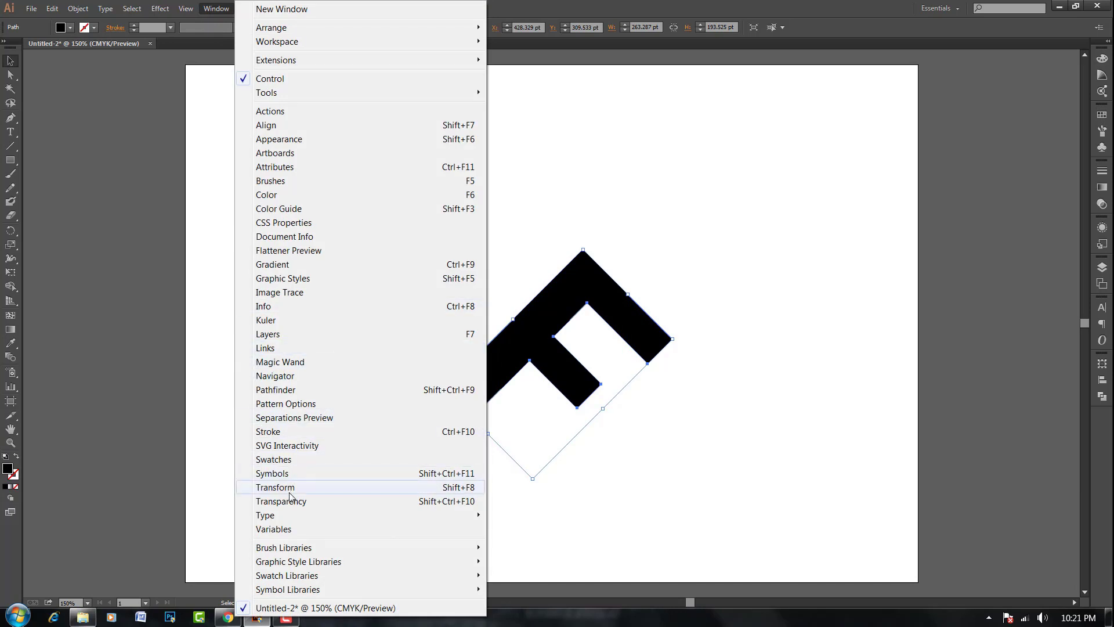
Step: Squash the rotated F to 140 pt tall in the Transform panel, then move it down-left
left_click(325, 487)
left_click(1049, 384)
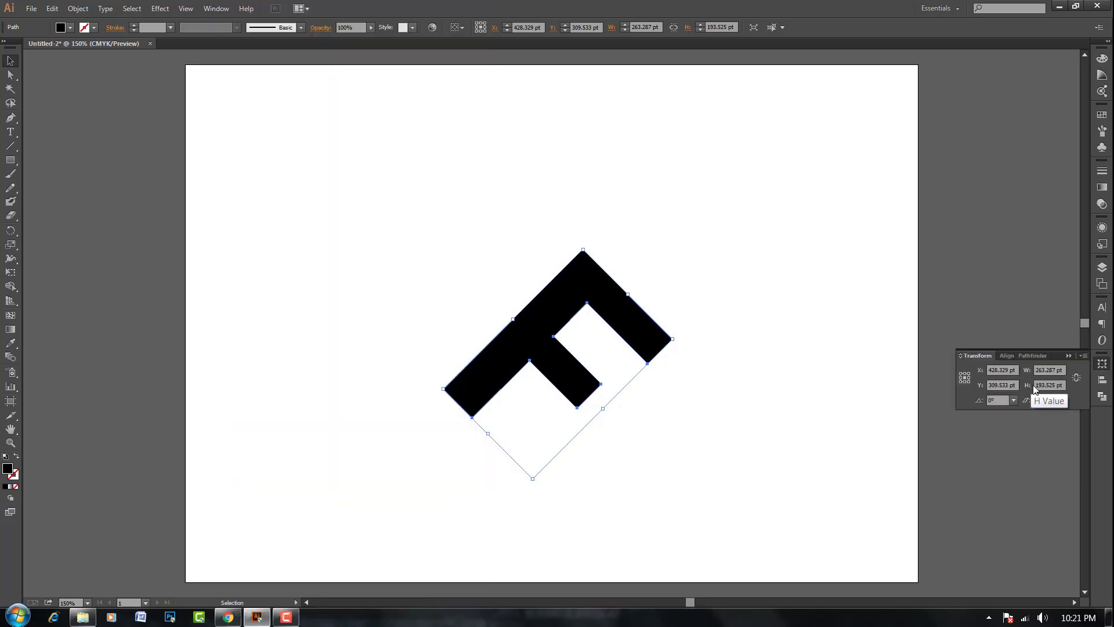
type("150")
key("Return")
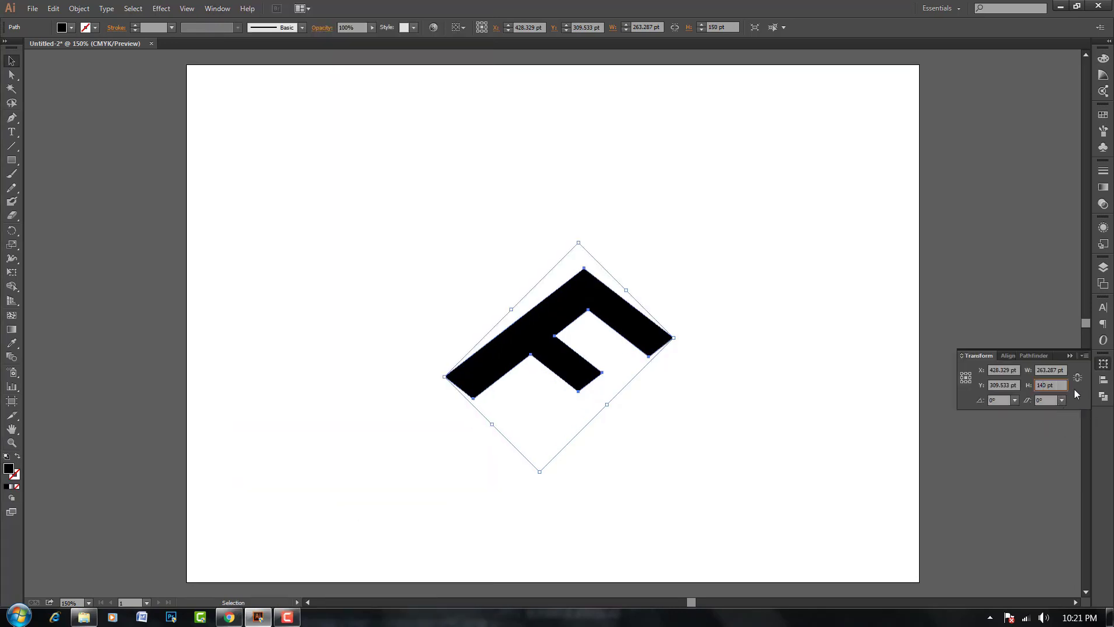
key("Return")
left_click_drag(556, 317, 535, 409)
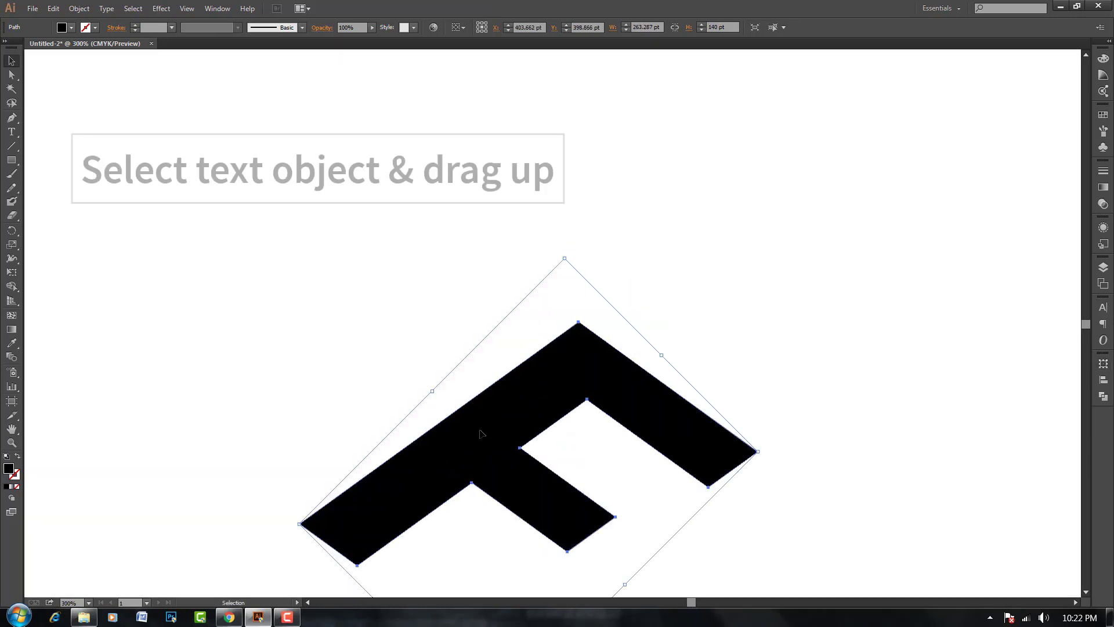
Step: Duplicate the F upward twice (Alt-drag, then Ctrl+D) into three stacked layers
left_click_drag(486, 433, 485, 390)
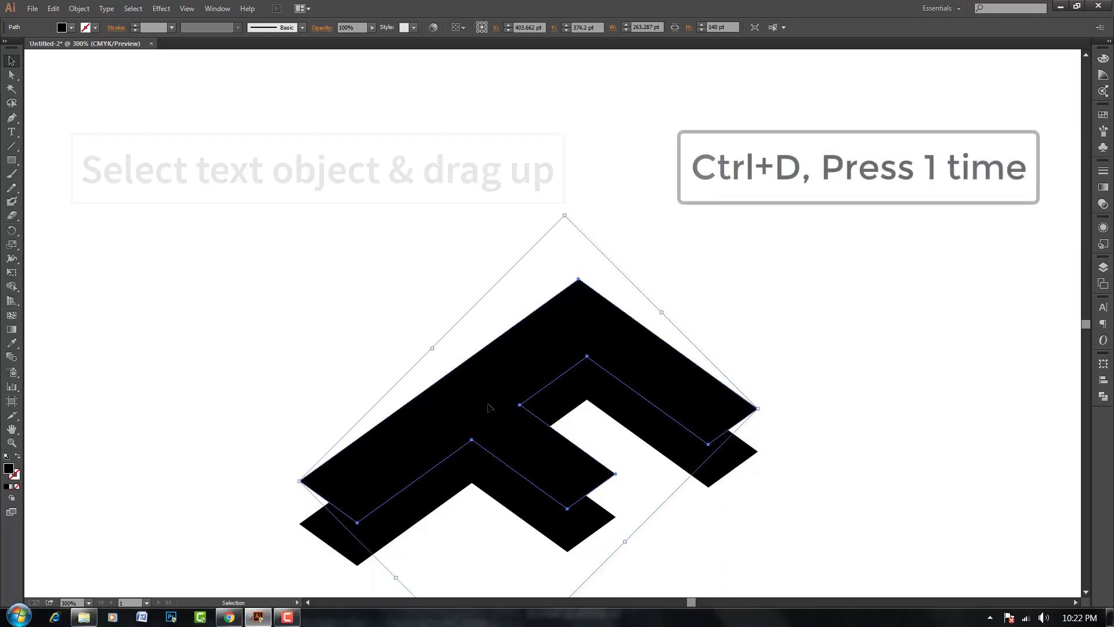
key("ctrl+d")
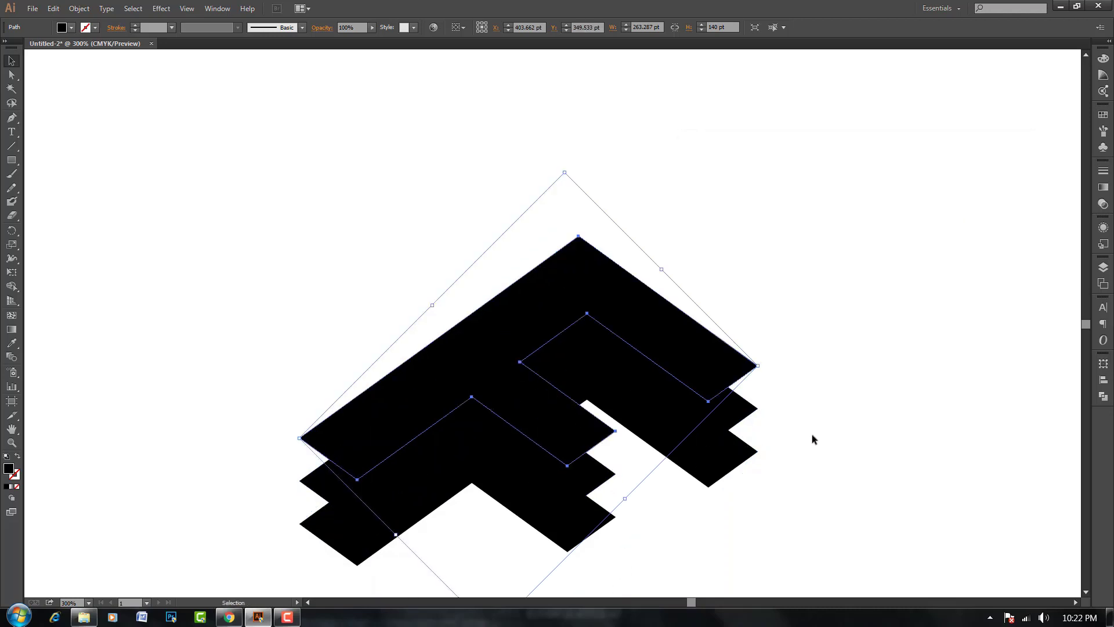
left_click(813, 439)
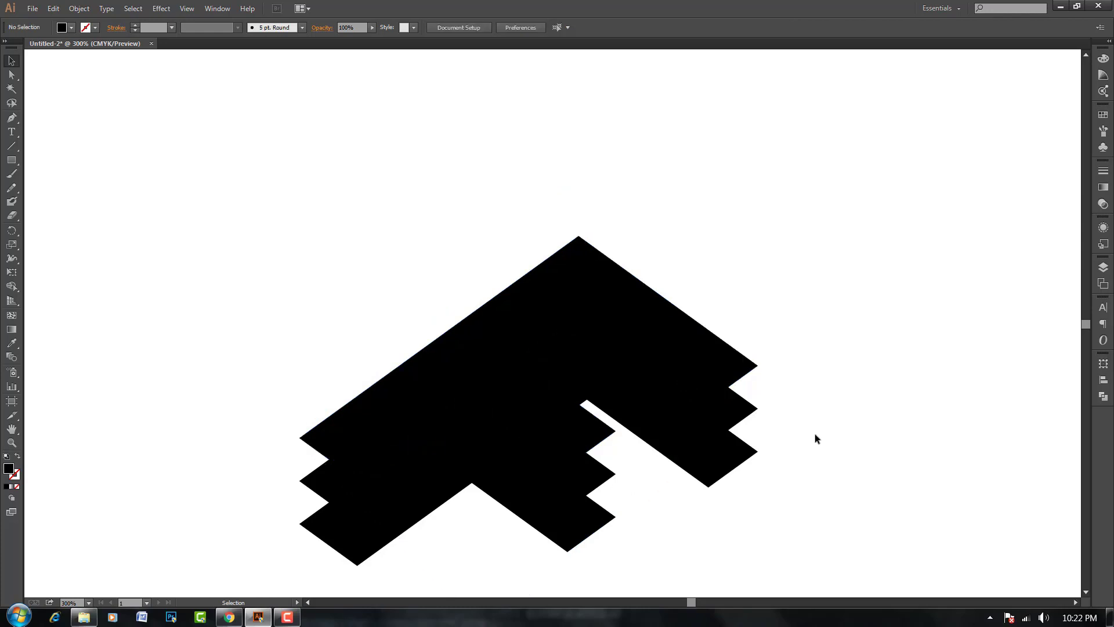
scroll(815, 438, "down", 2)
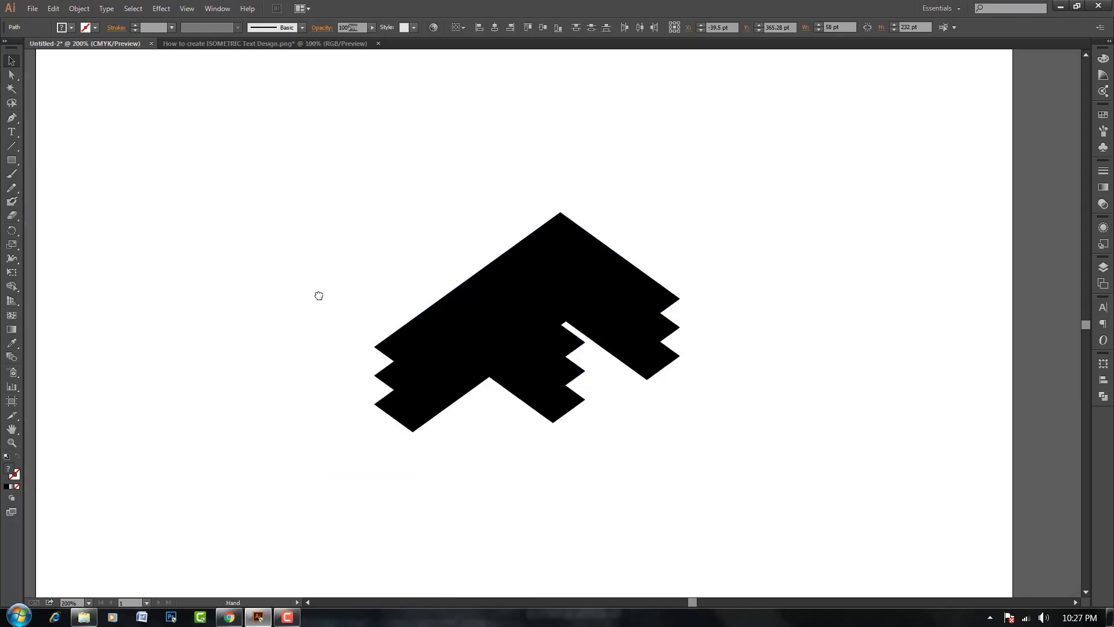
left_click_drag(318, 296, 401, 281)
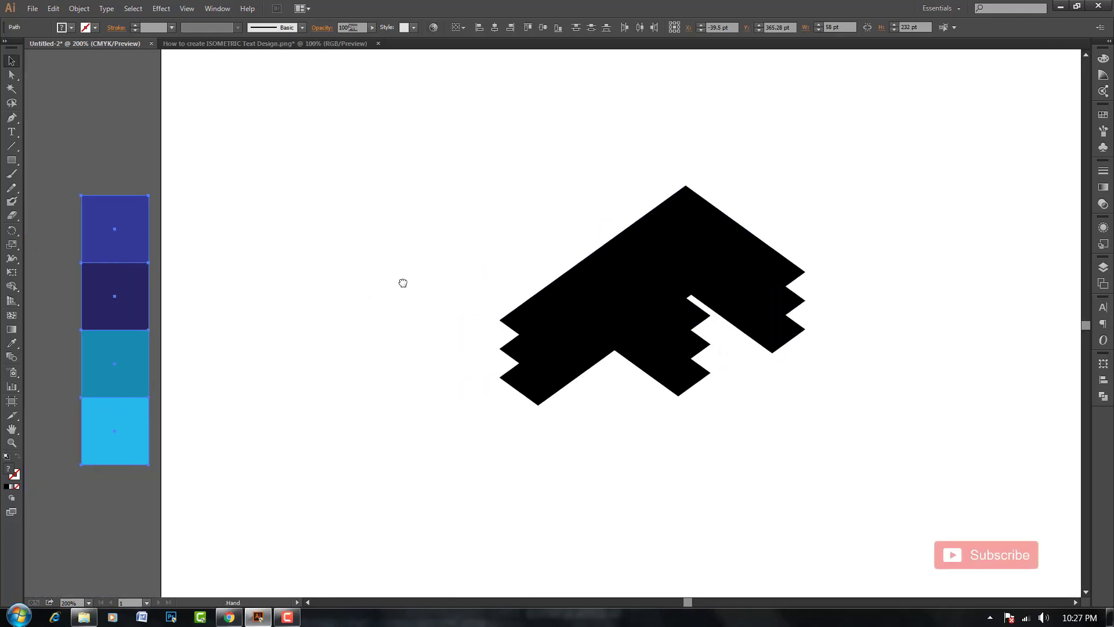
Step: Eyedropper the indigo swatch onto the top F layer and teal onto the middle layer
left_click(698, 213)
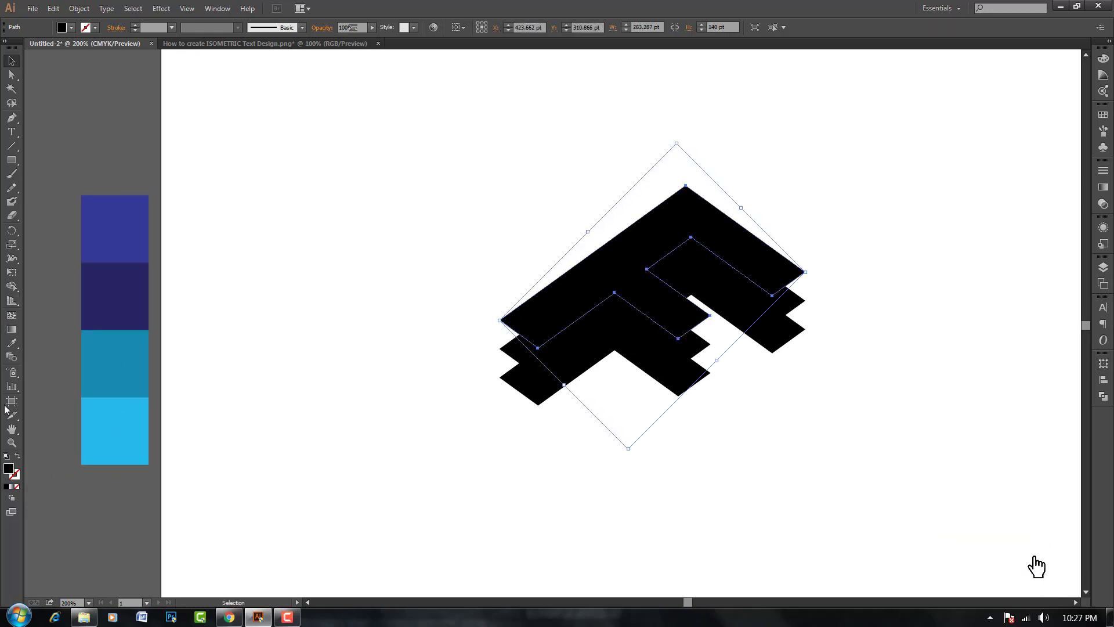
left_click(12, 343)
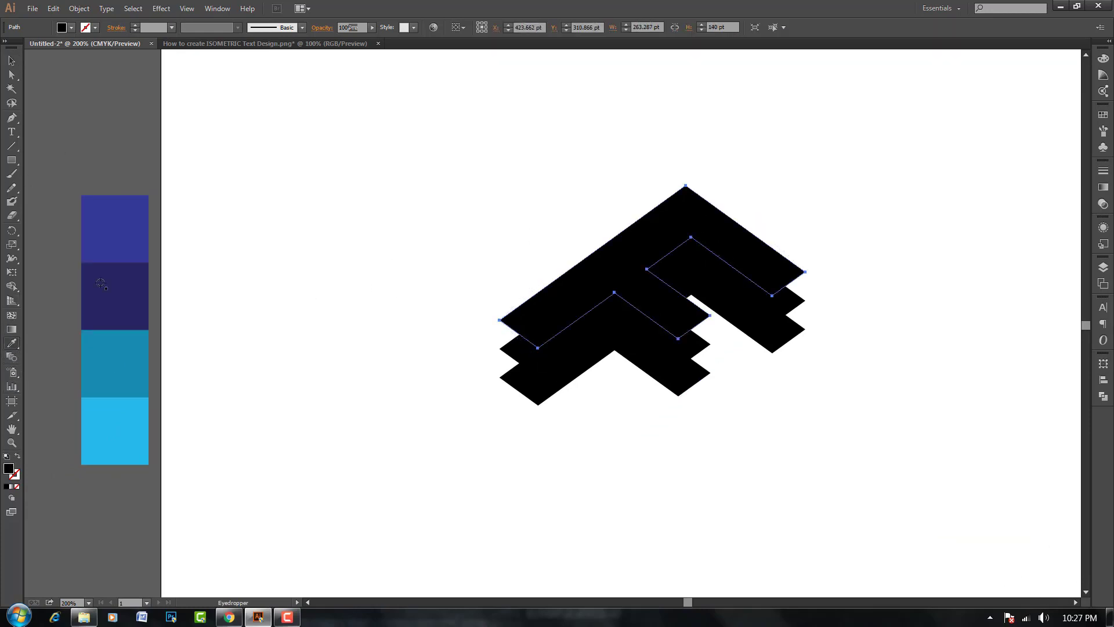
left_click(118, 229)
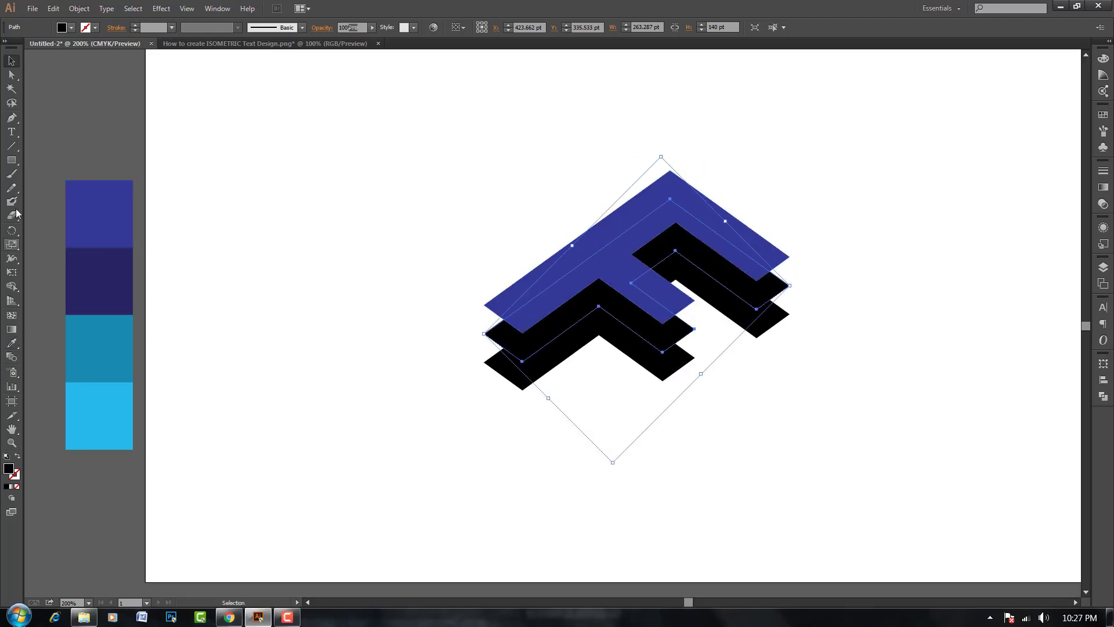
left_click(11, 343)
left_click(90, 347)
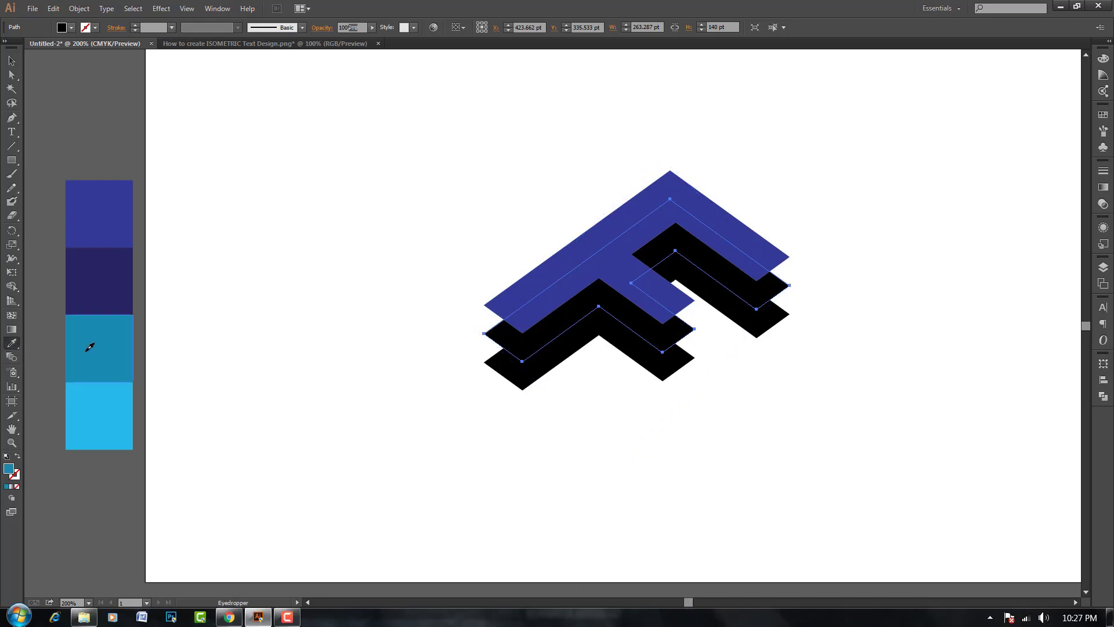
Step: Fill the bottom F layer with the dark navy swatch, deselect, and zoom in
left_click(13, 63)
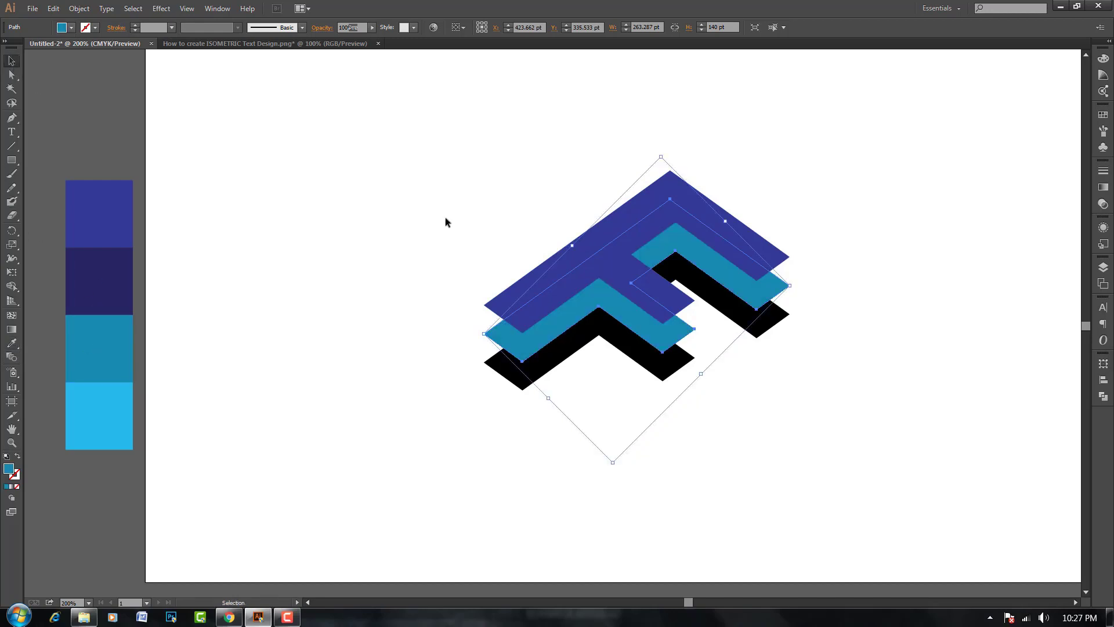
left_click(523, 386)
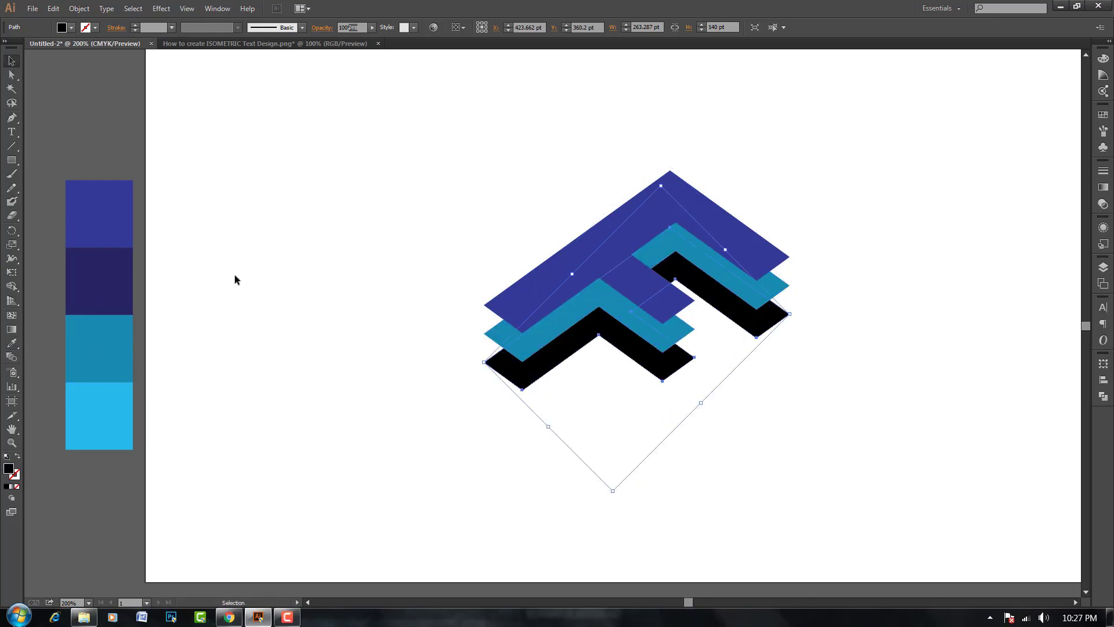
left_click(12, 343)
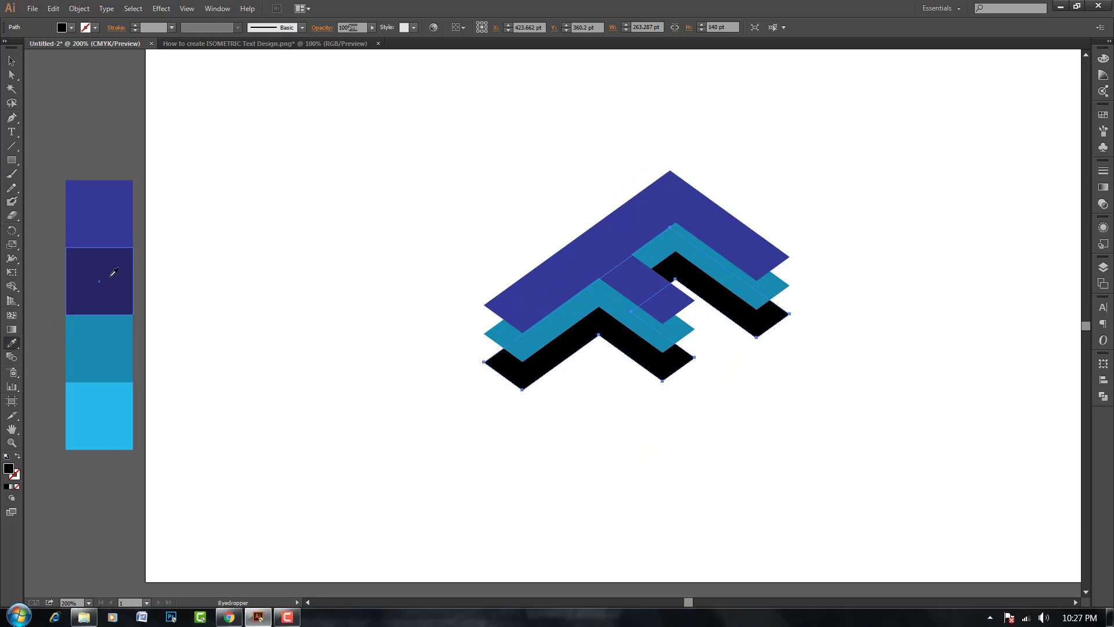
left_click(93, 256)
left_click(15, 63)
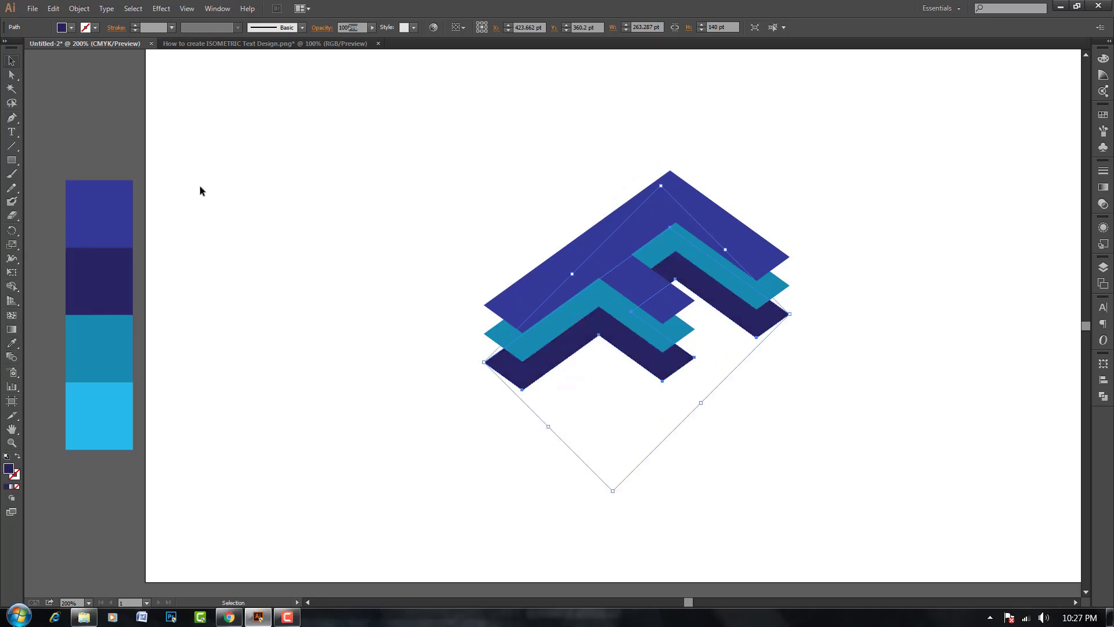
left_click(334, 294)
key("ctrl+plus")
key("ctrl+plus")
key("ctrl+plus")
key("p")
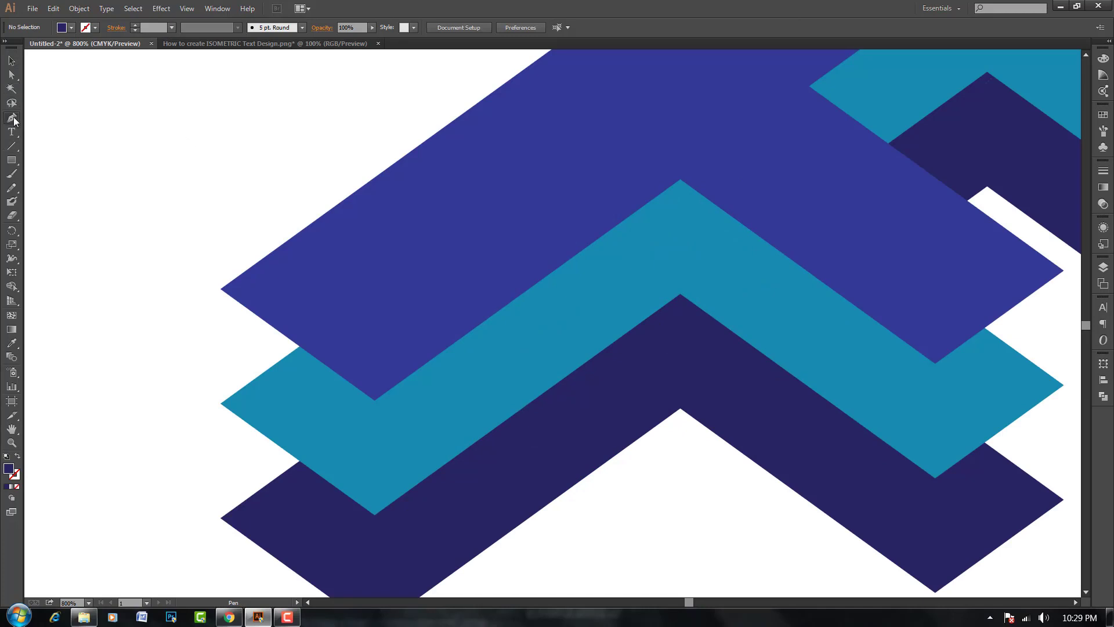
Step: Draw a closed dark navy side face at the F's left end between top and teal layers
scroll(270, 232, "down", 1)
scroll(305, 259, "down", 3)
key("ctrl+plus")
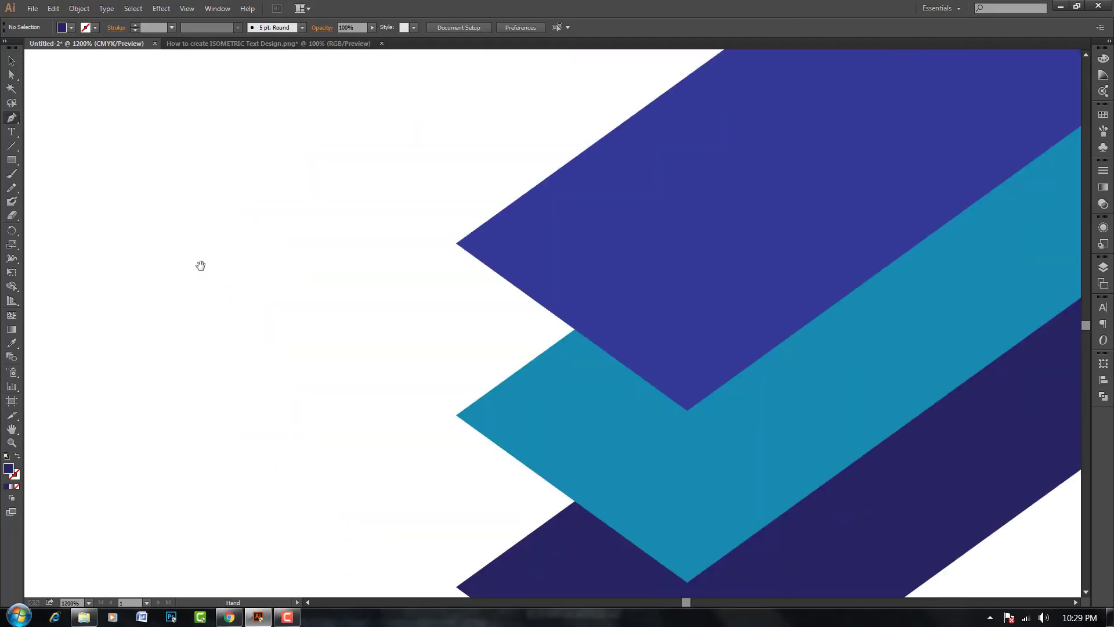
left_click_drag(607, 308, 404, 284)
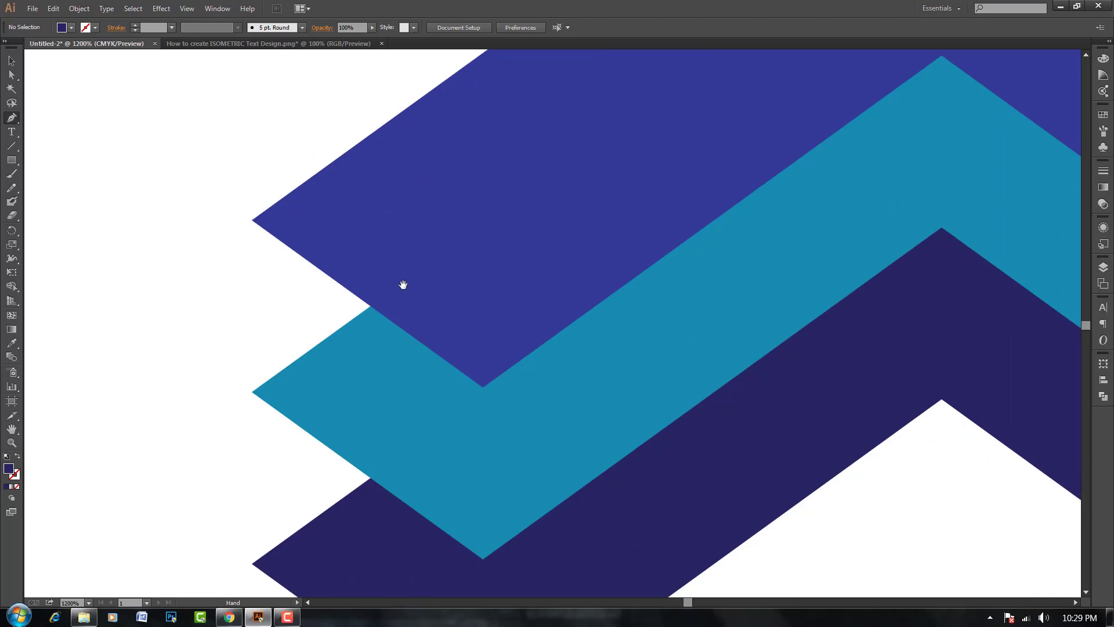
left_click(252, 220)
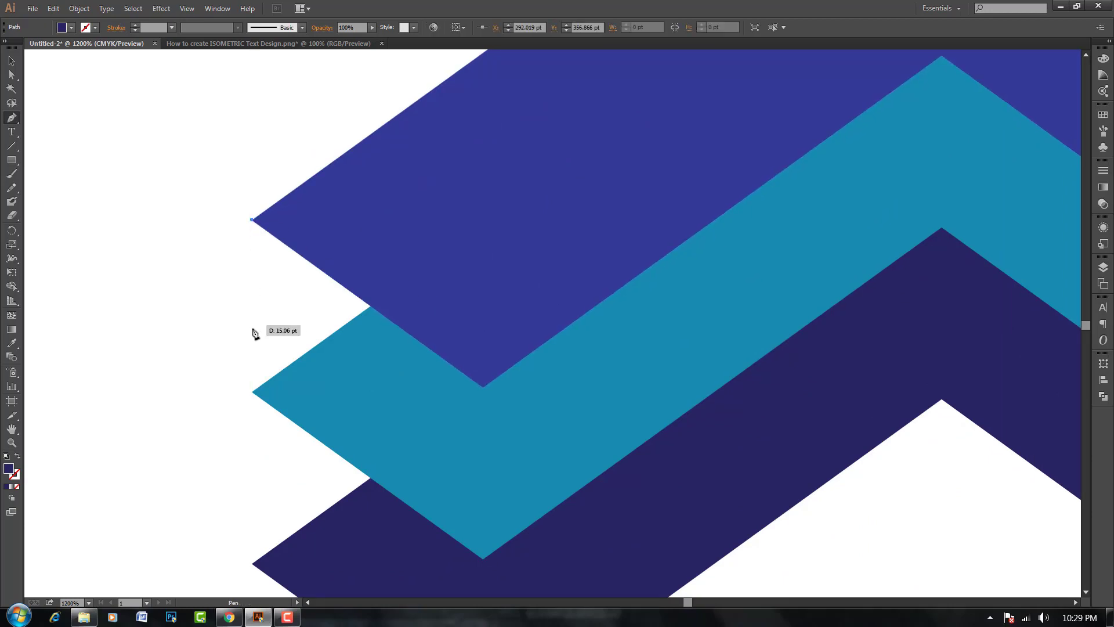
left_click(252, 391)
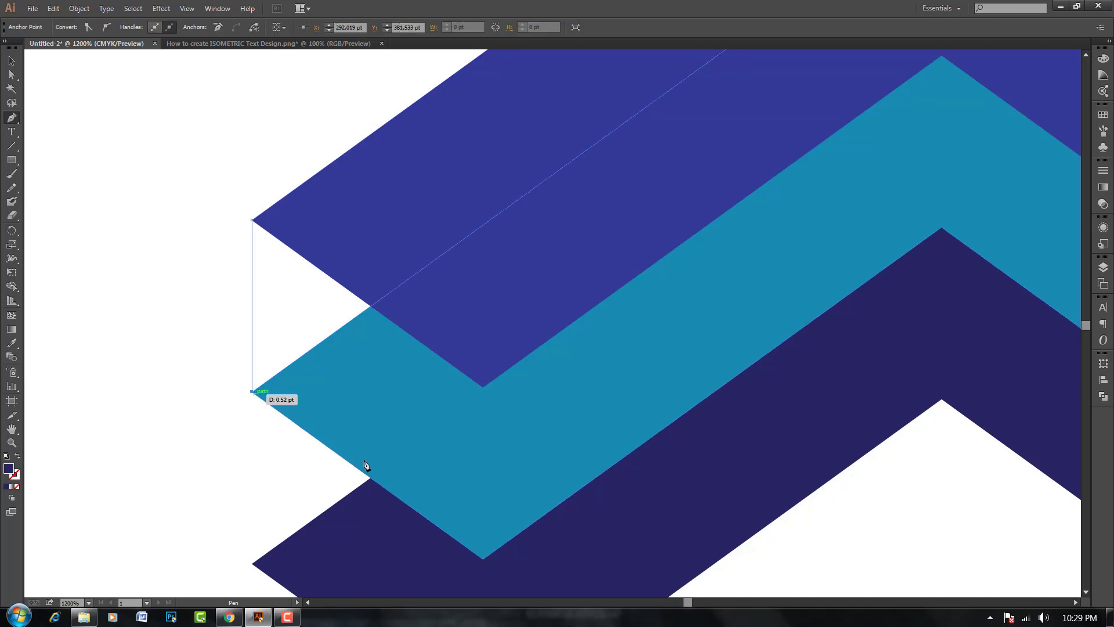
left_click(483, 558)
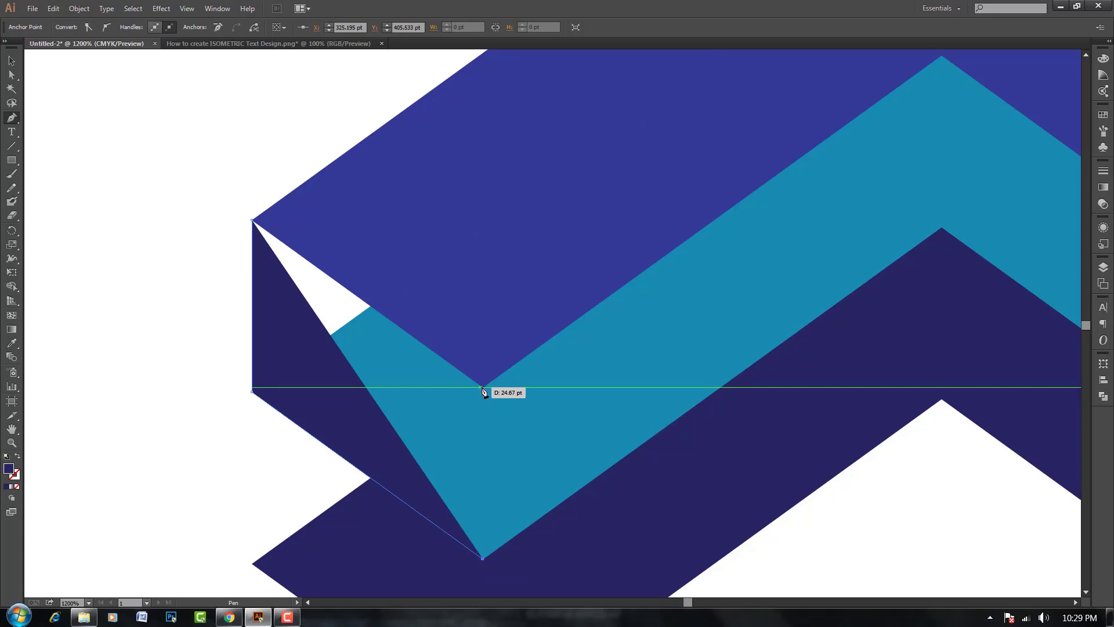
left_click(482, 386)
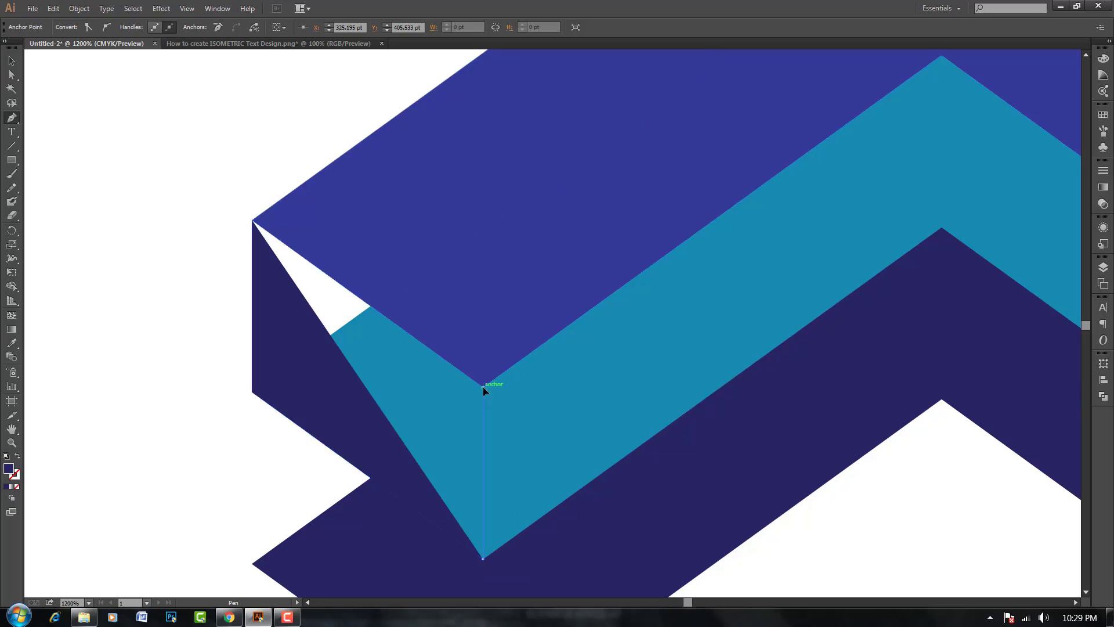
left_click(252, 222)
Step: Draw the inner side face from the top layer's inner peak down to the teal layer
scroll(637, 104, "right", 5)
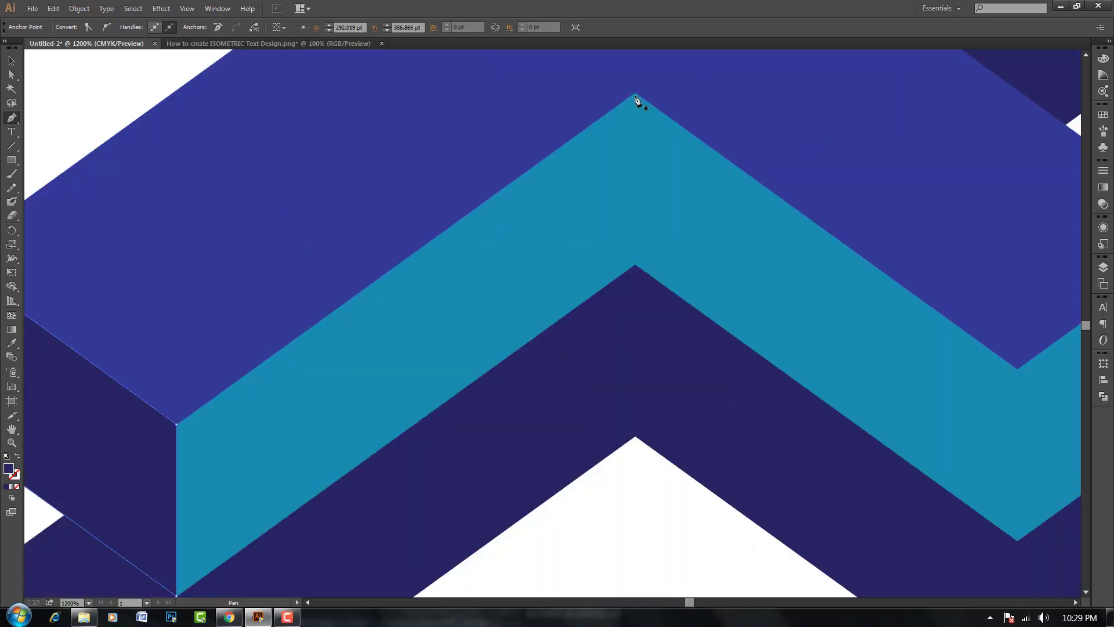
left_click(635, 93)
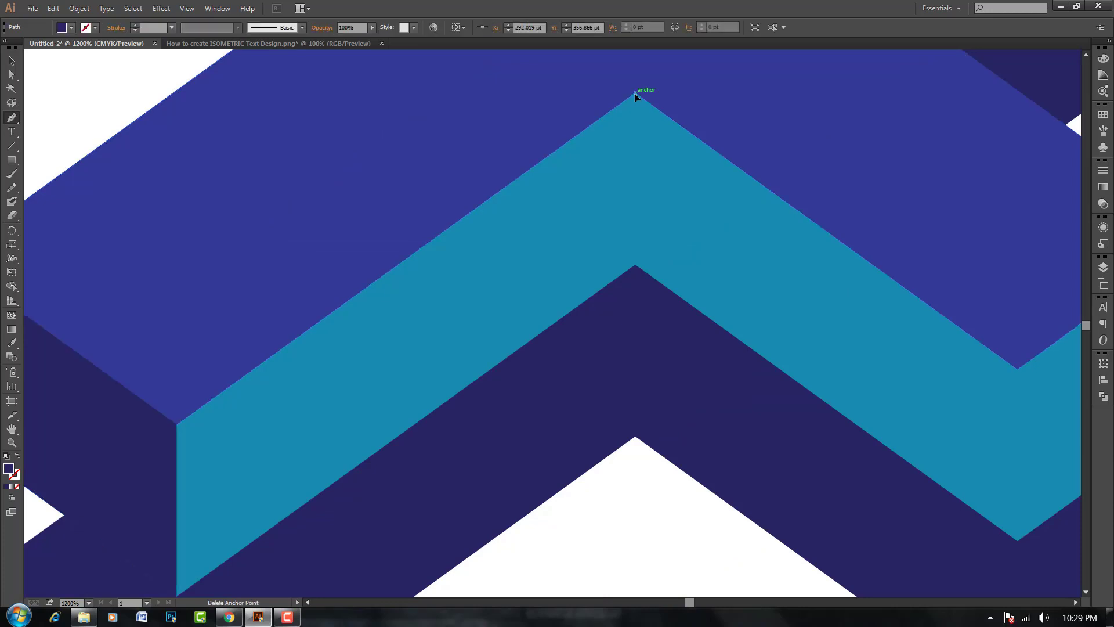
left_click(635, 267)
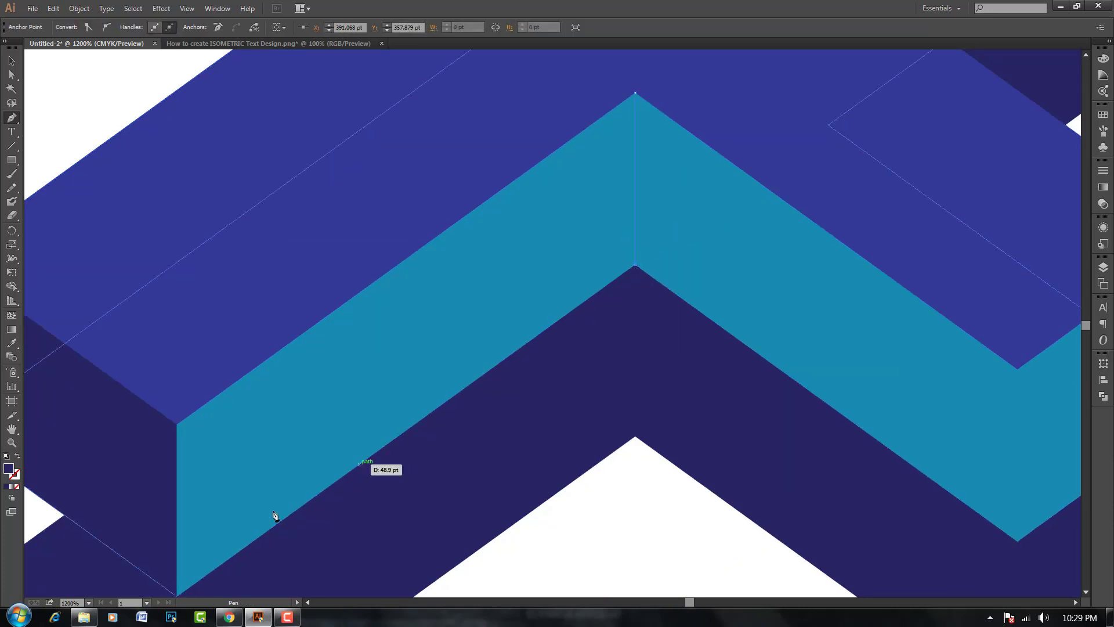
left_click_drag(282, 421, 337, 309)
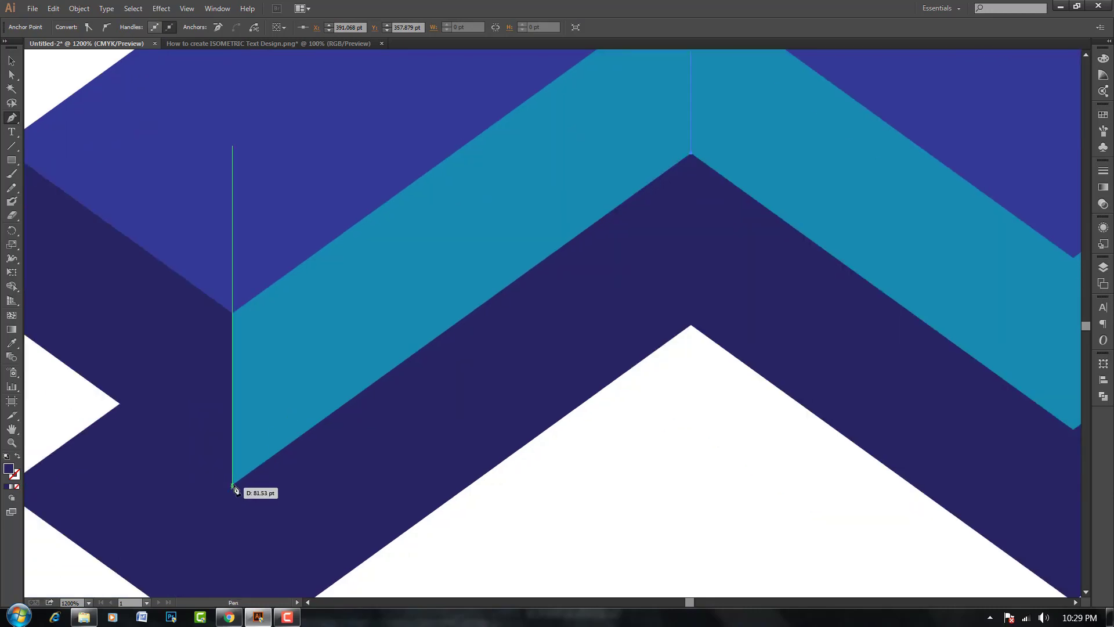
left_click(233, 483)
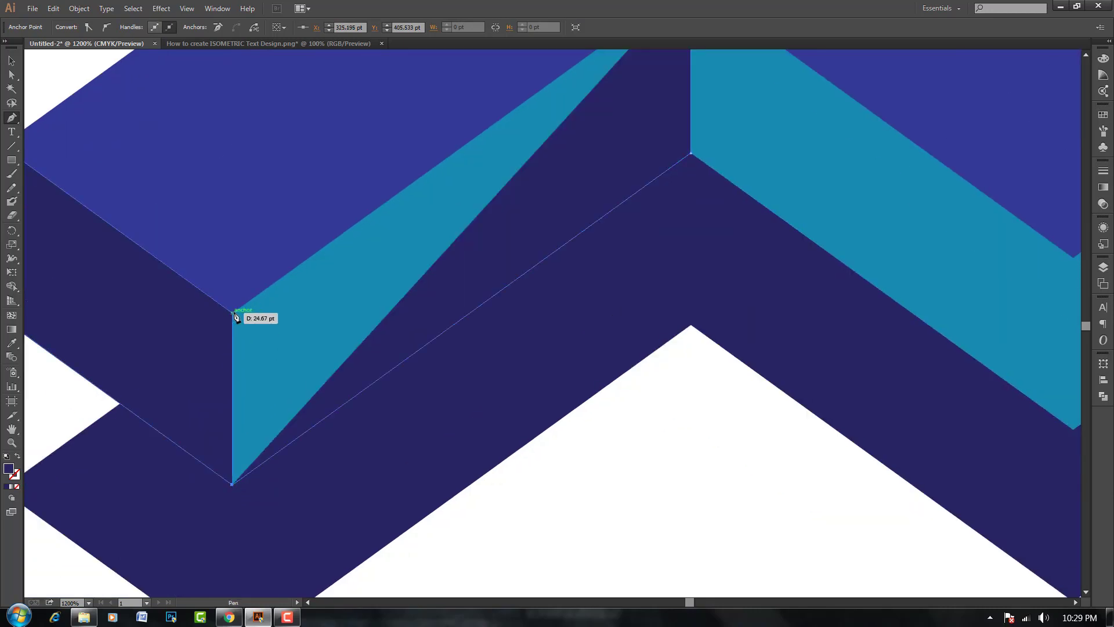
left_click(233, 313)
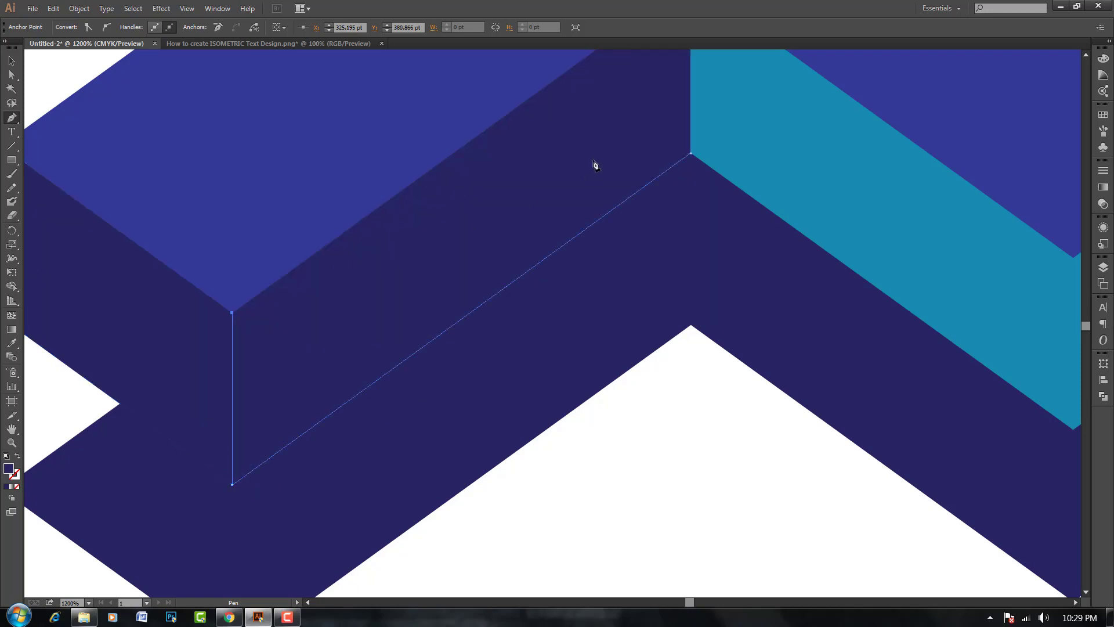
left_click_drag(555, 267, 453, 440)
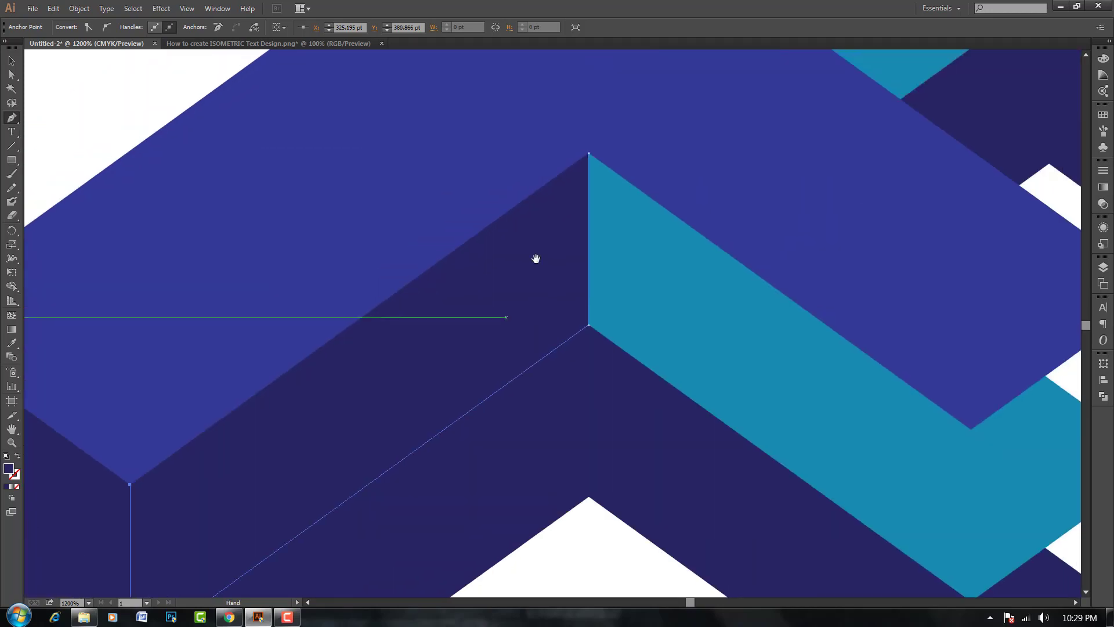
Step: Draw the dark navy side face running along the F's arm between the top and teal layers
left_click(589, 155)
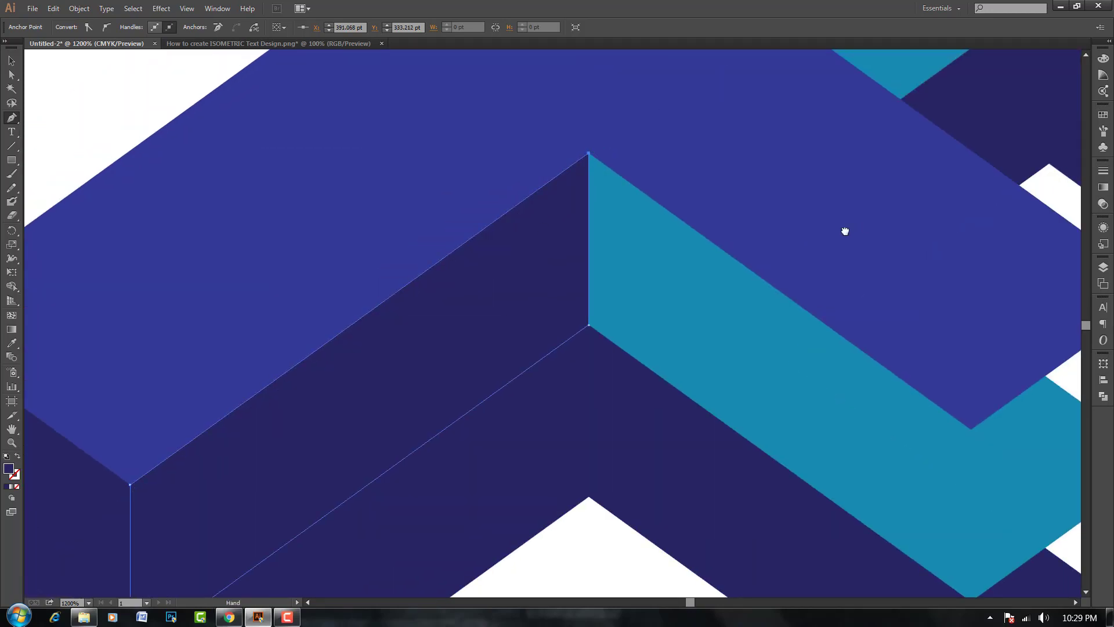
left_click_drag(845, 231, 488, 176)
left_click(613, 373)
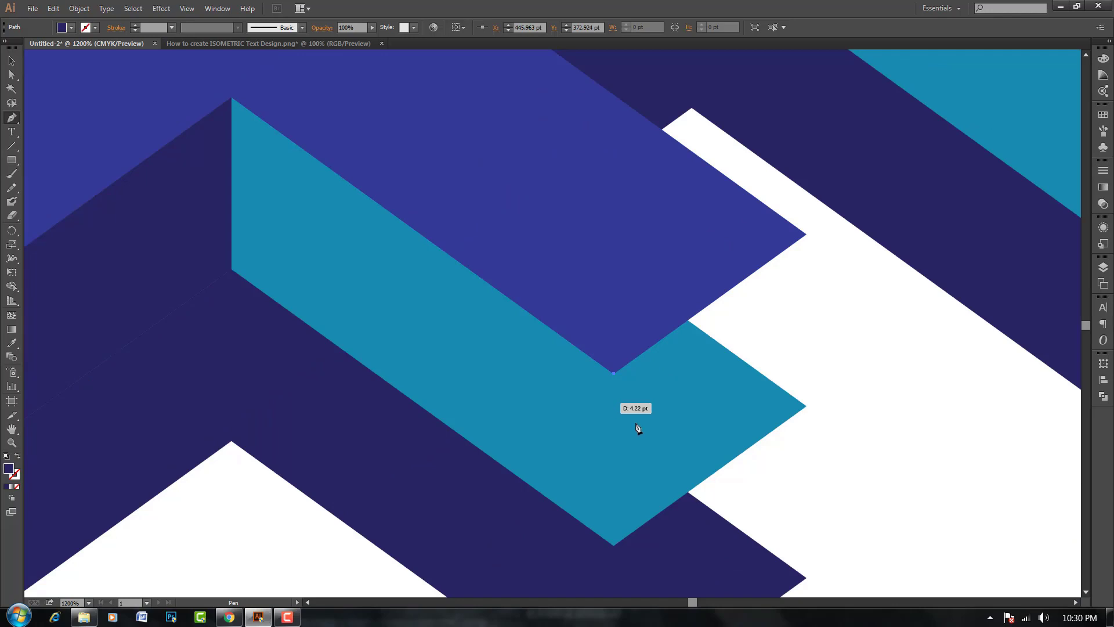
left_click(613, 545)
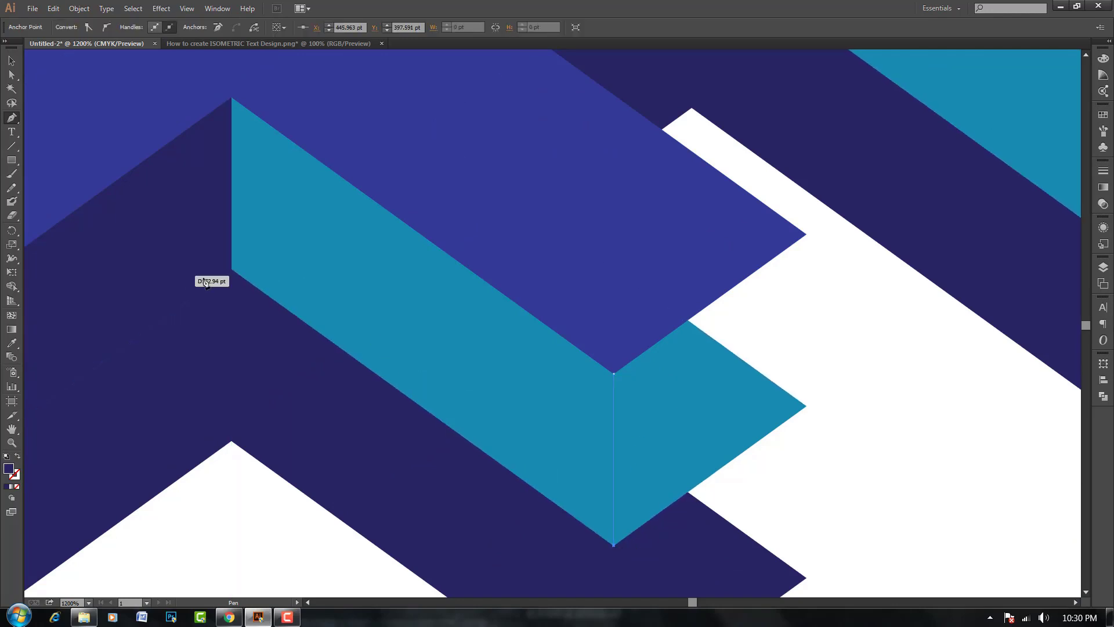
left_click(231, 268)
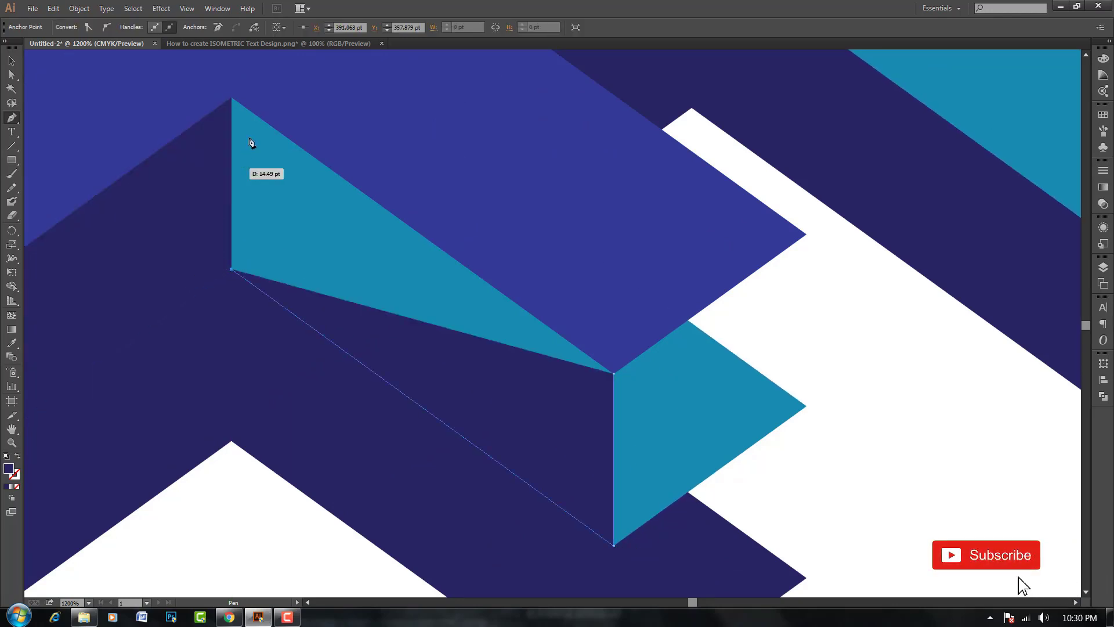
left_click(231, 97)
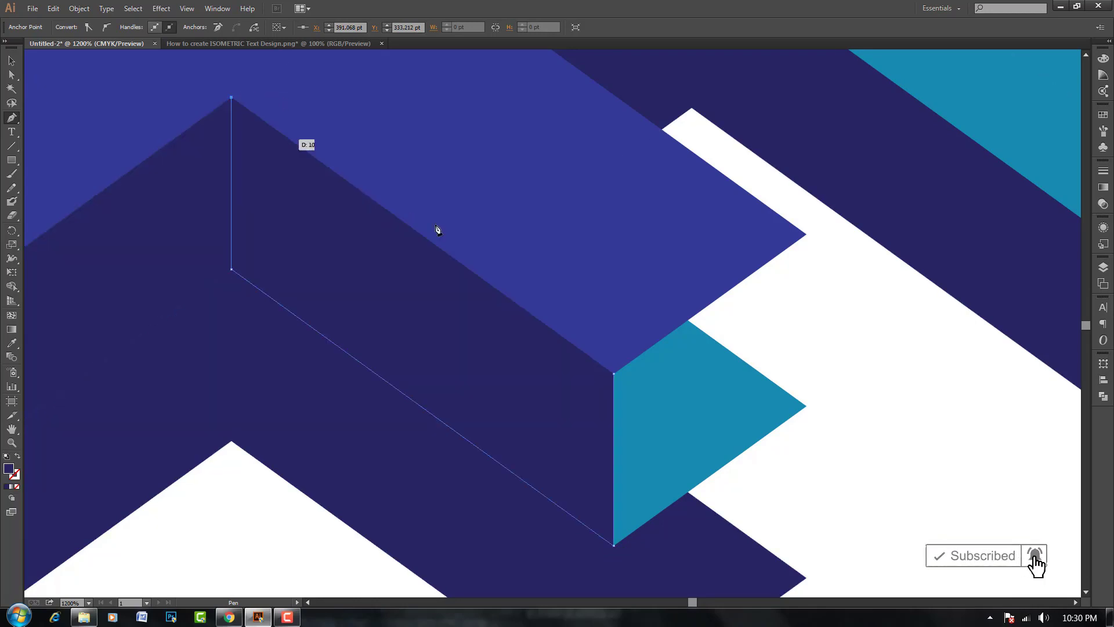
left_click(613, 373)
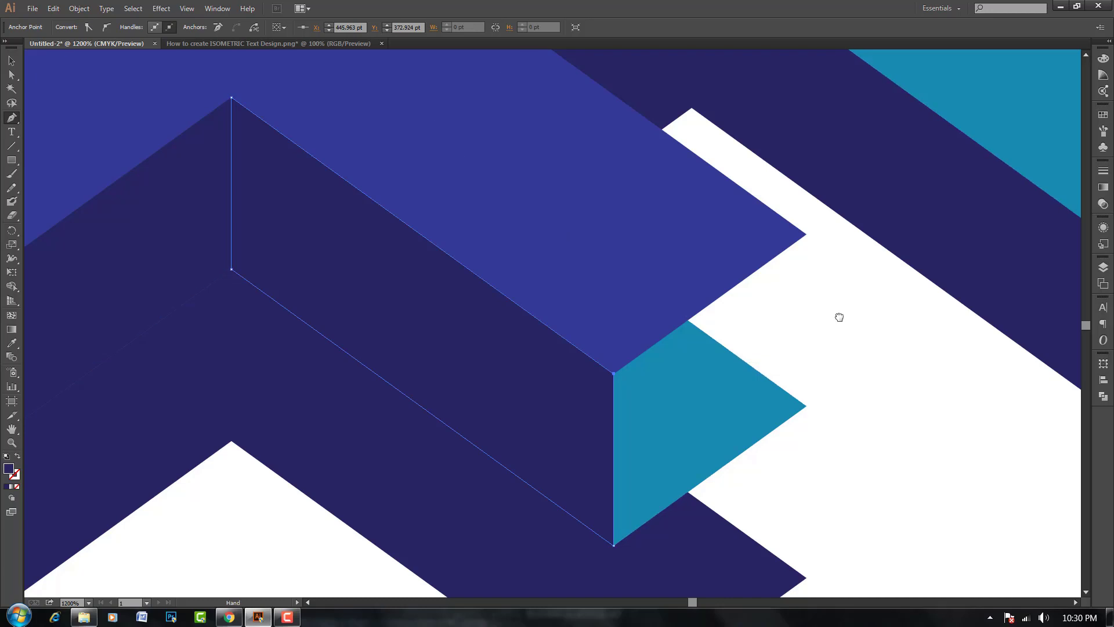
Step: Draw the end-cap face at the arm's tip, closing it into a solid box-like end
left_click_drag(835, 313, 643, 216)
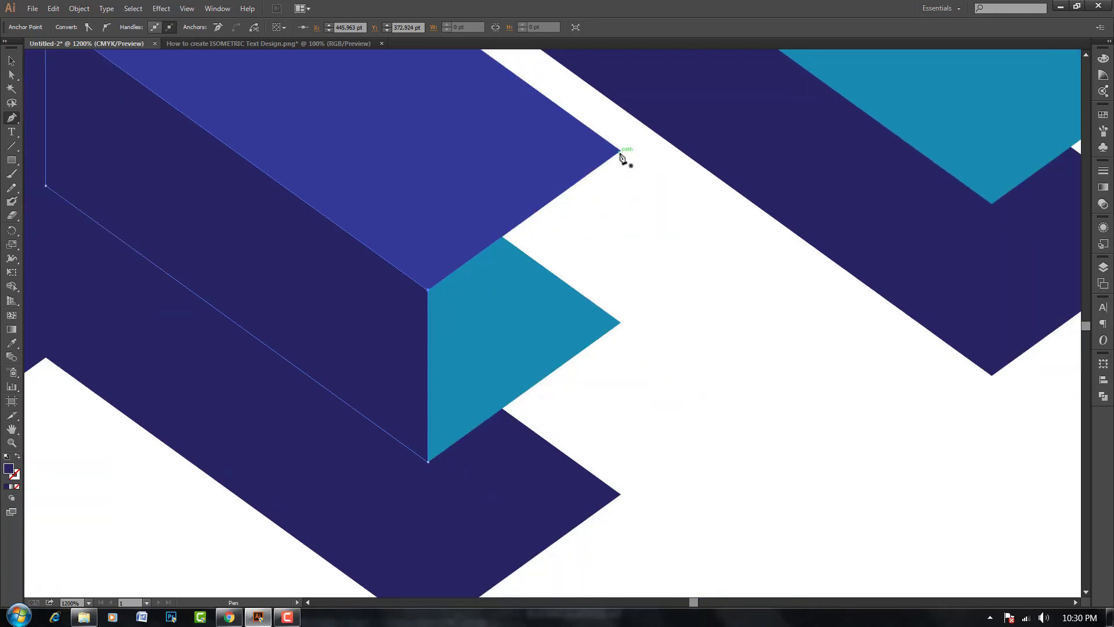
left_click(619, 150)
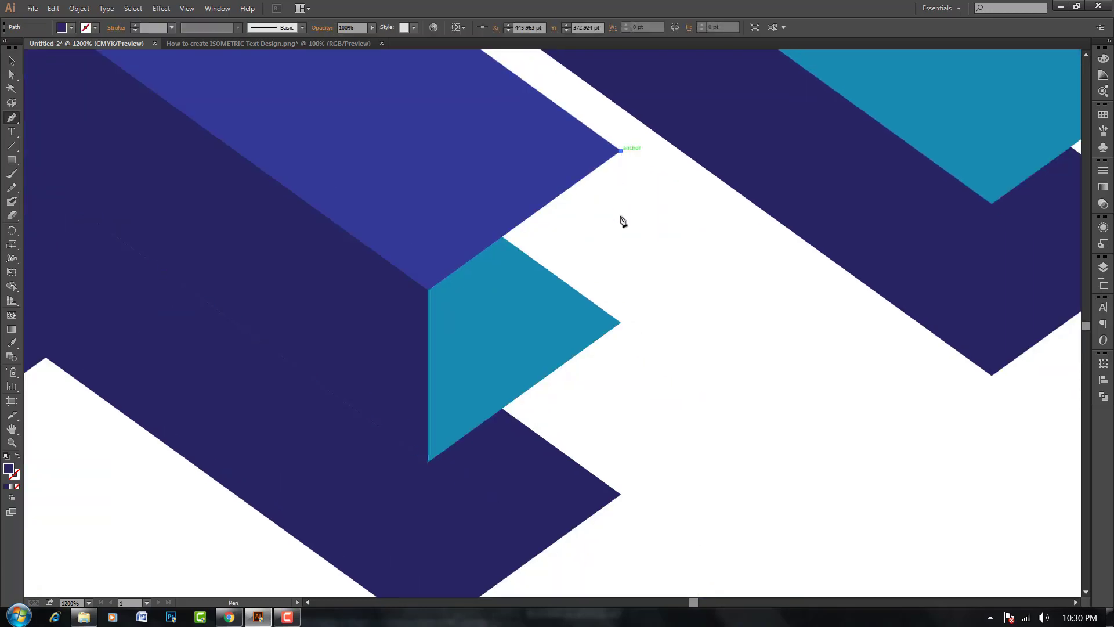
left_click(620, 322)
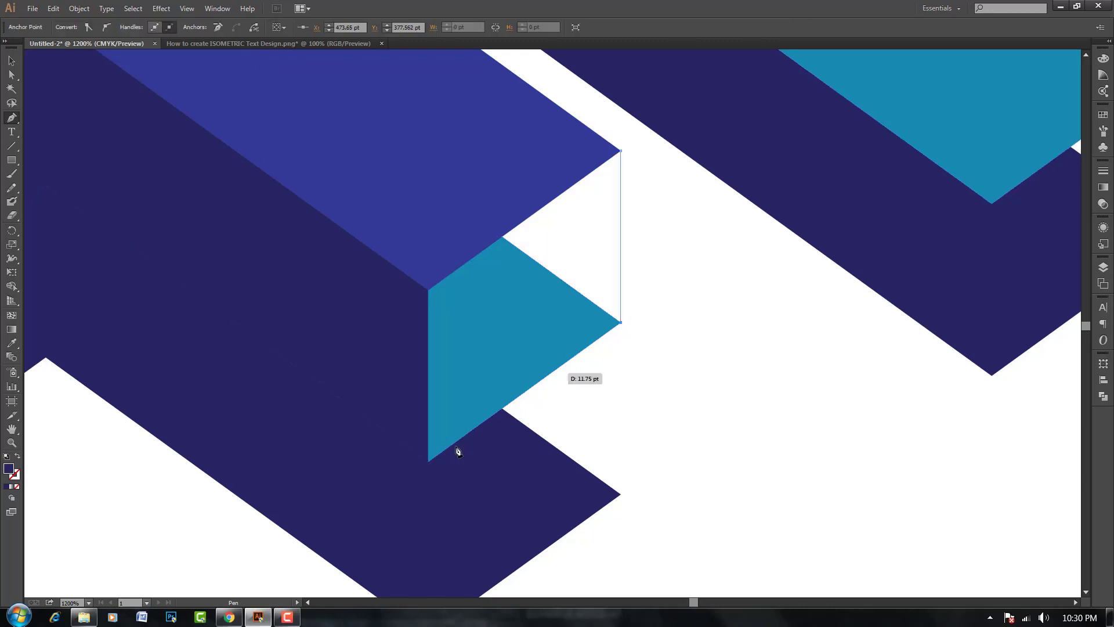
left_click(428, 461)
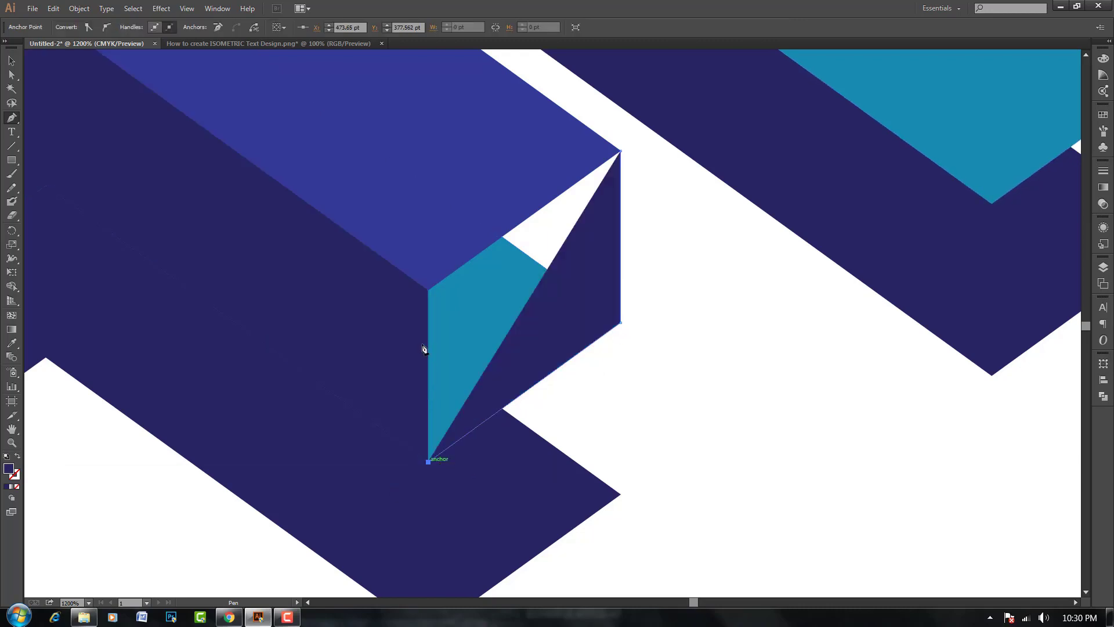
left_click(428, 289)
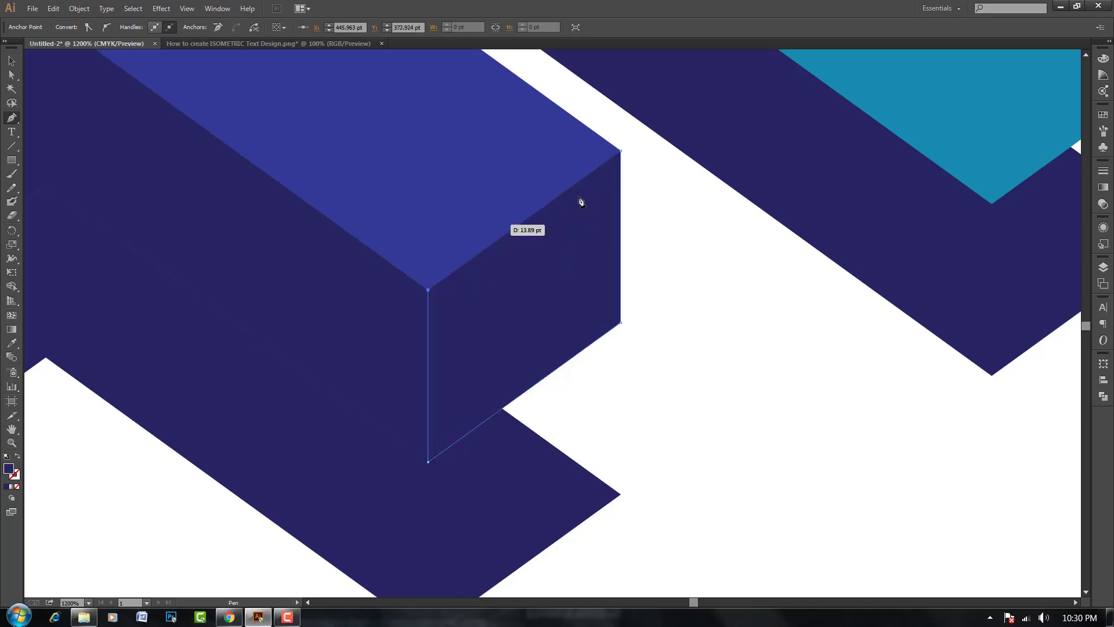
left_click(621, 153)
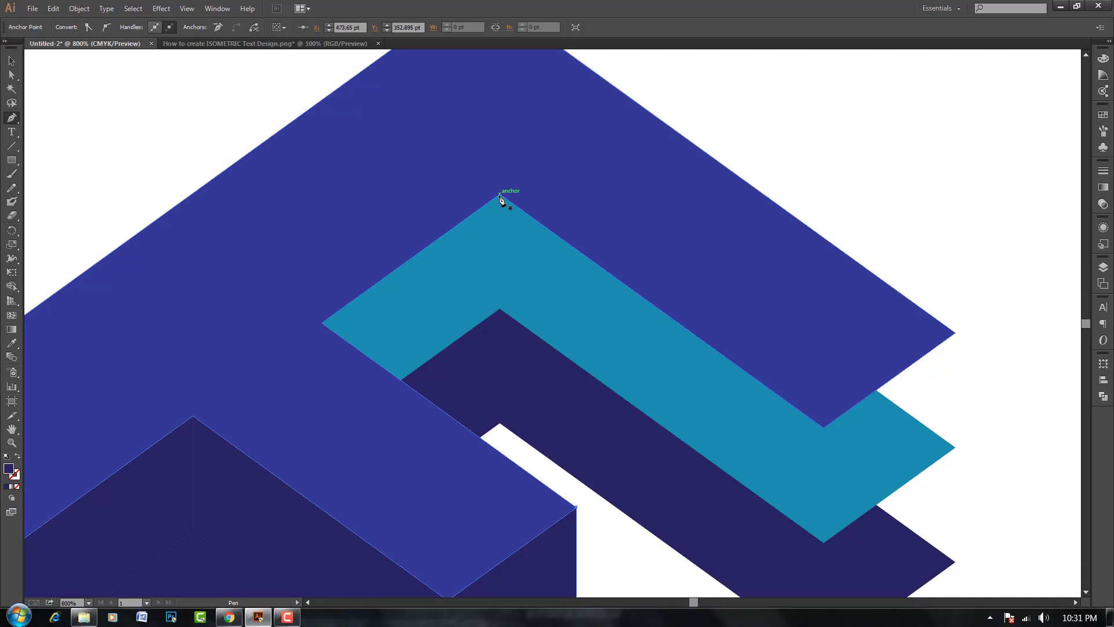
Step: Draw the dark navy side face filling the top arm's inner notch
left_click(499, 194)
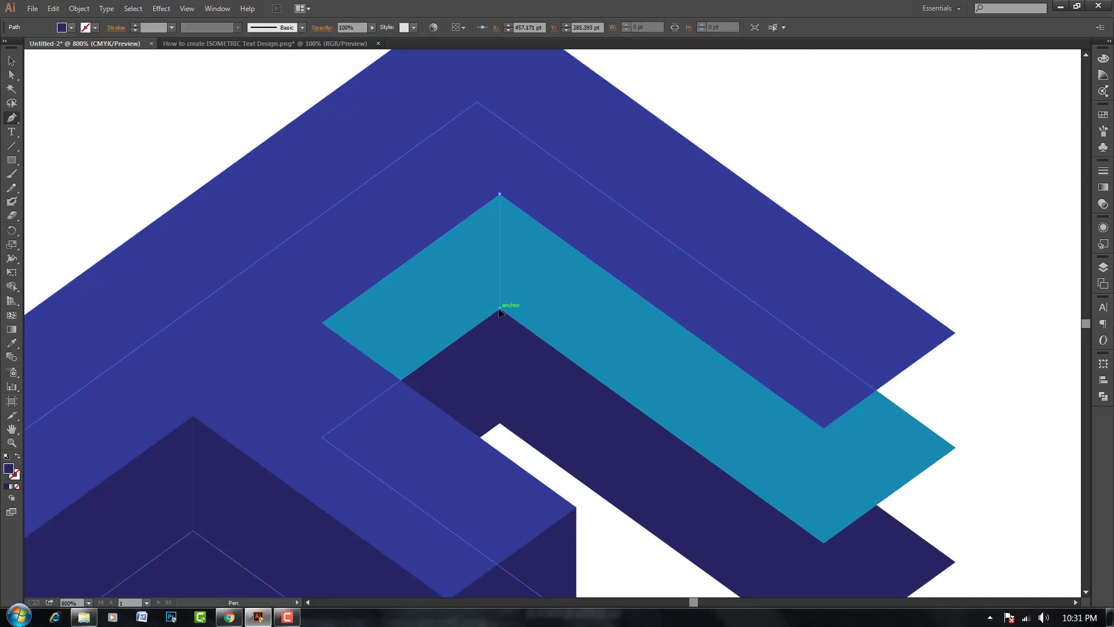
left_click(500, 310)
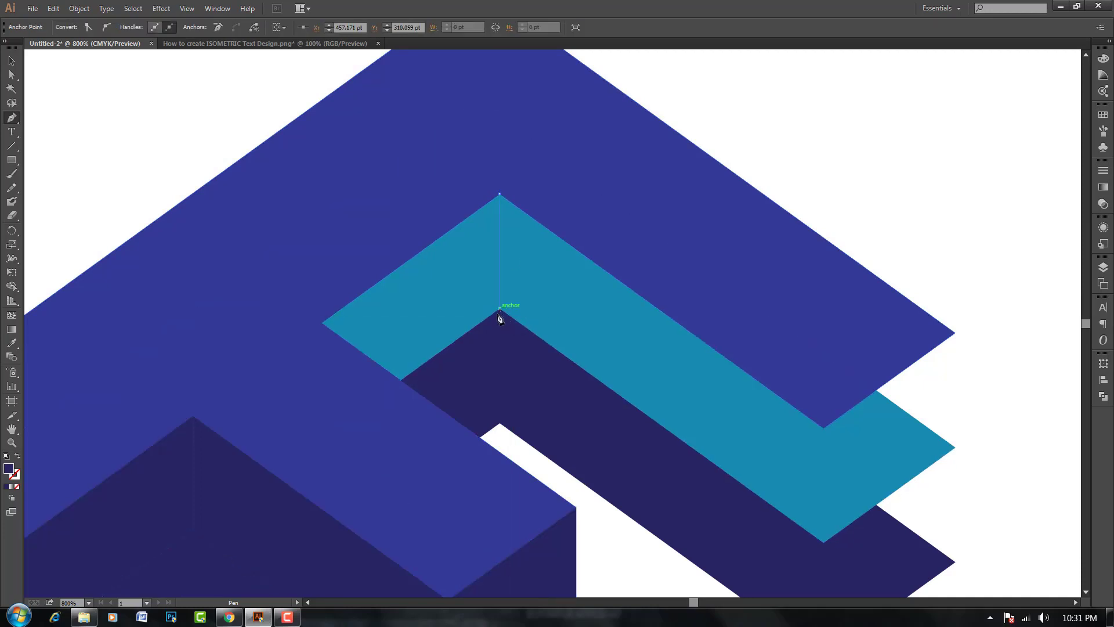
left_click(402, 381)
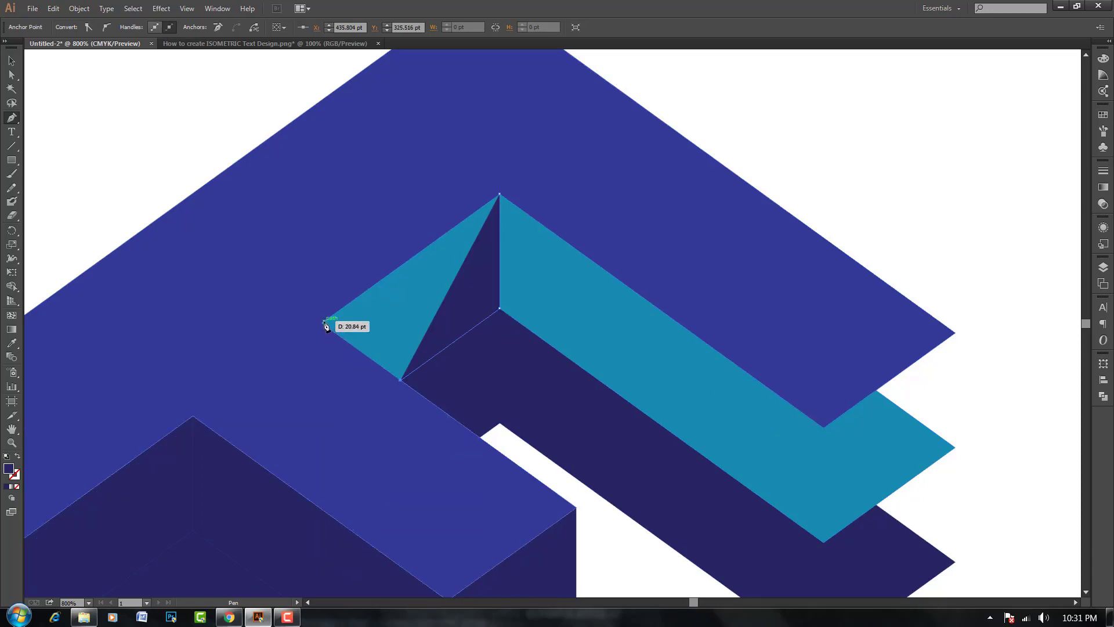
left_click(322, 323)
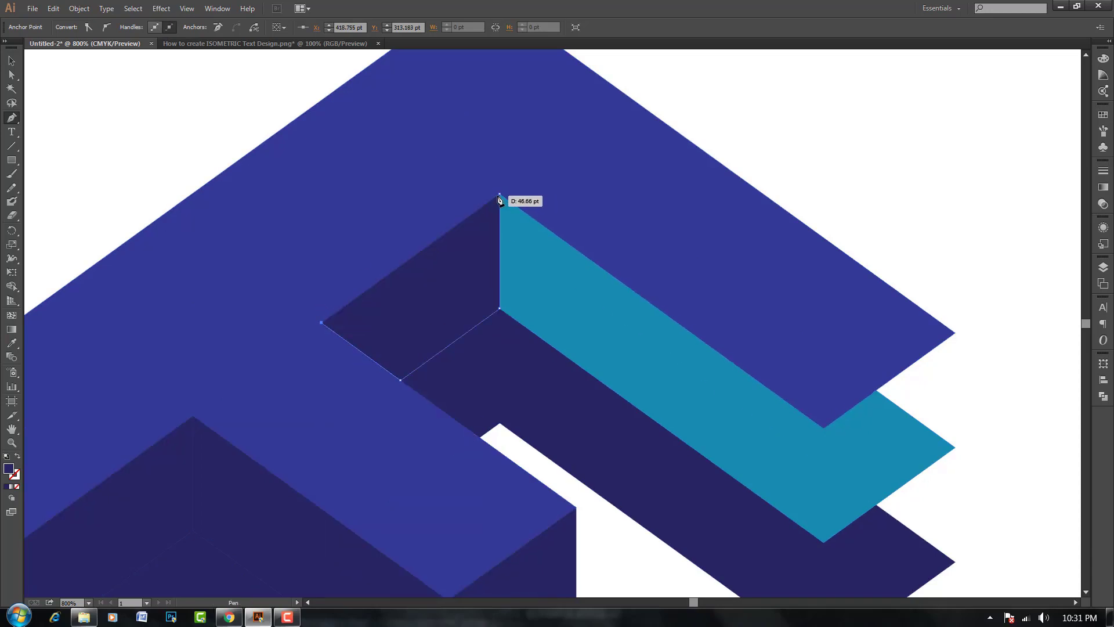
left_click(499, 194)
Step: Draw the long inner side face along the top arm
left_click(822, 427)
left_click(823, 542)
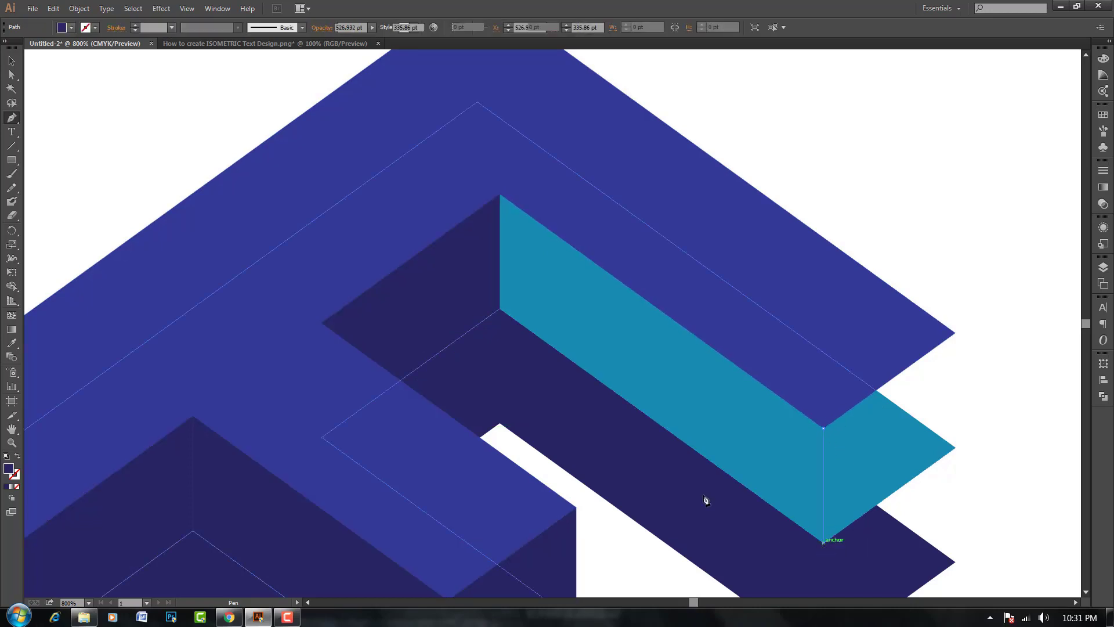
left_click(499, 308)
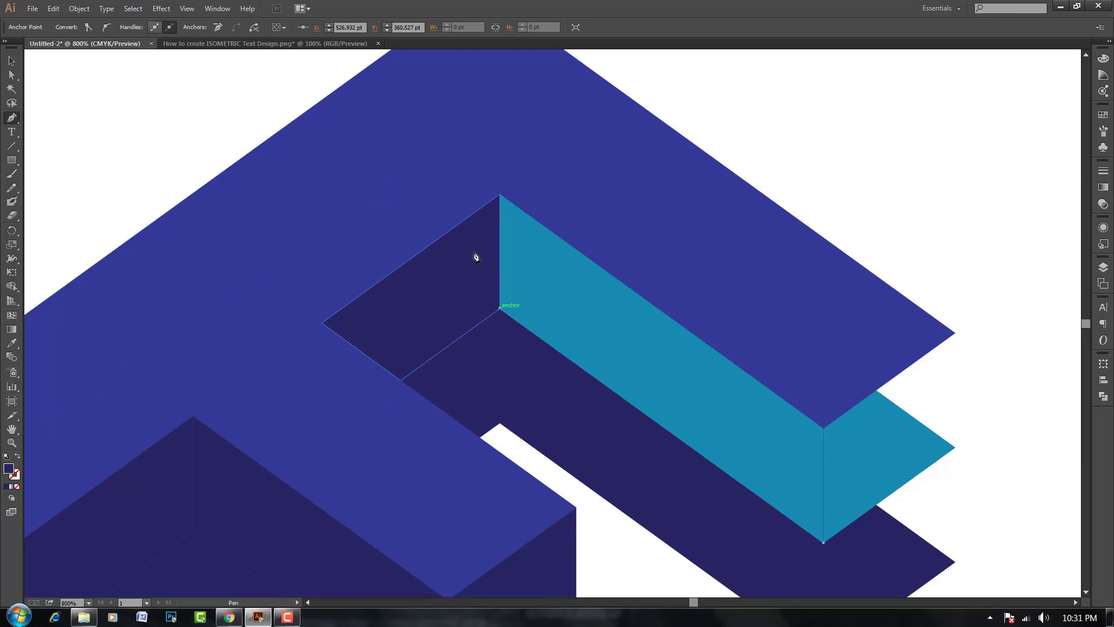
left_click(499, 194)
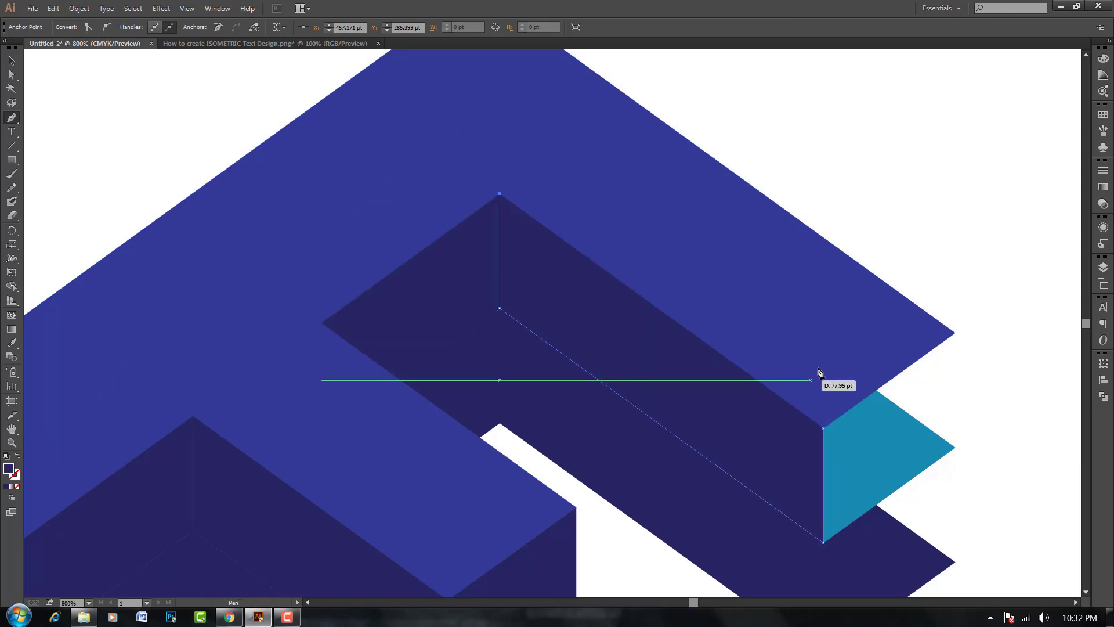
left_click(823, 429)
Step: Draw the right end face of the top arm, hiding the teal tip
scroll(812, 290, "down", 3)
scroll(812, 290, "right", 5)
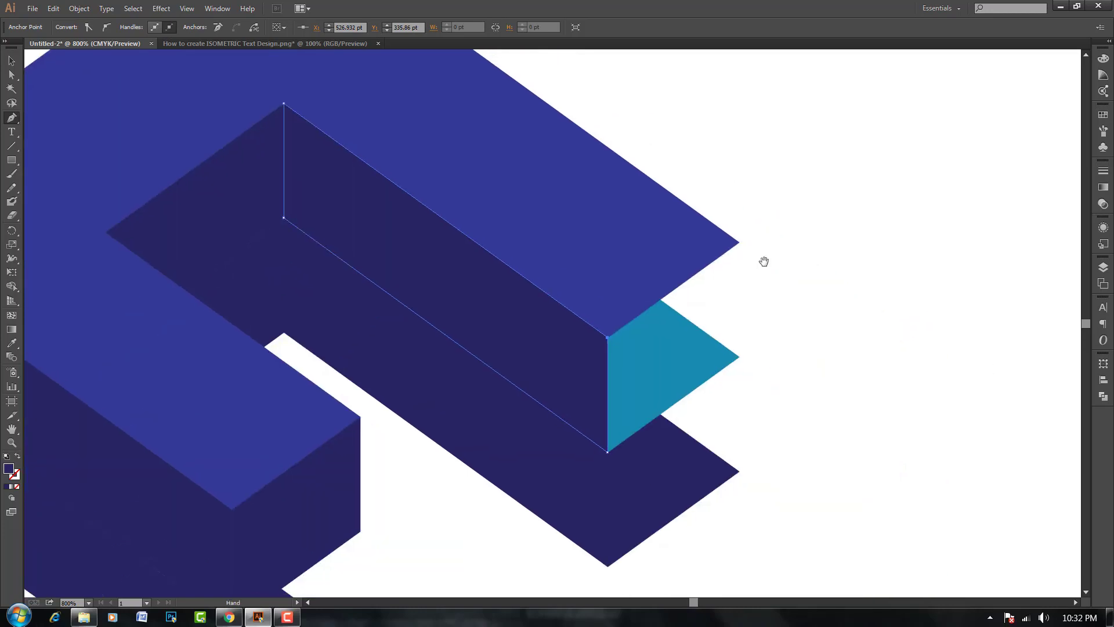
left_click(740, 235)
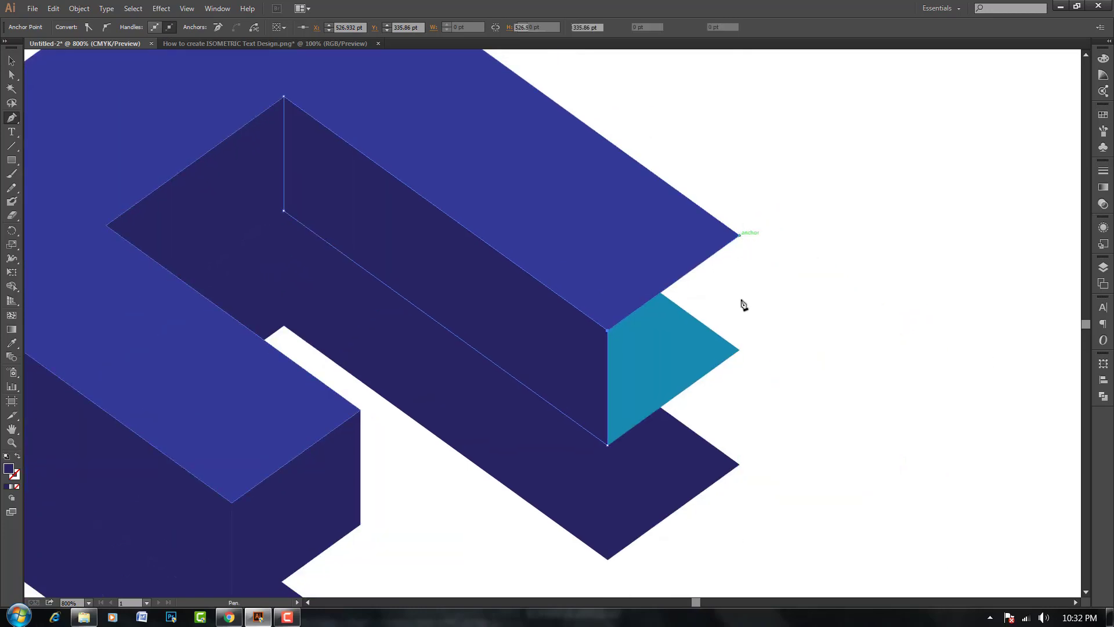
left_click(739, 349)
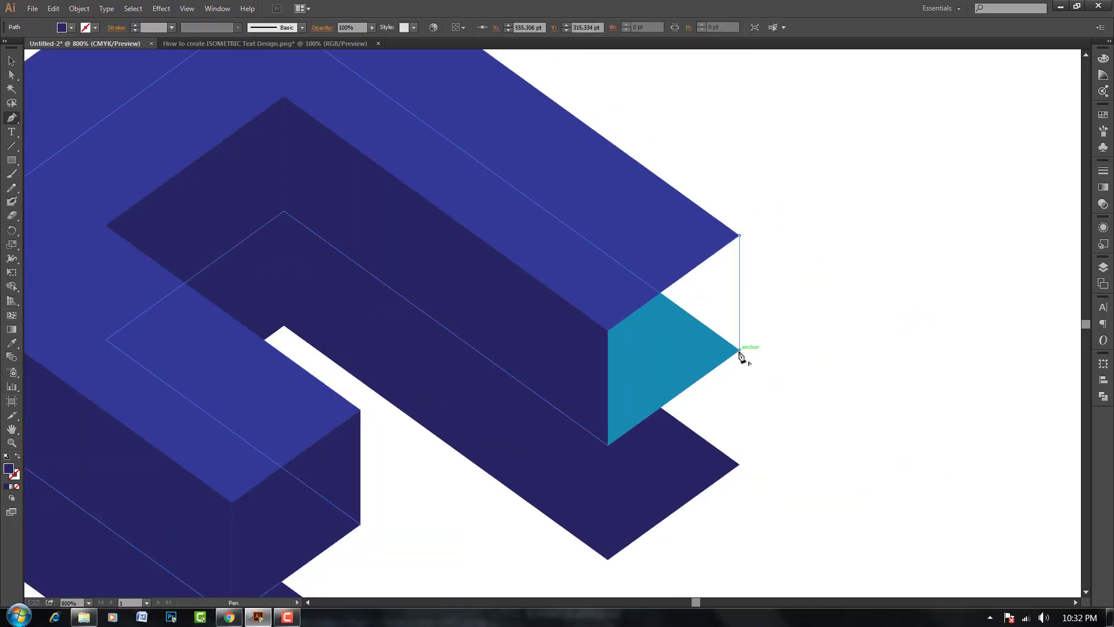
left_click(608, 445)
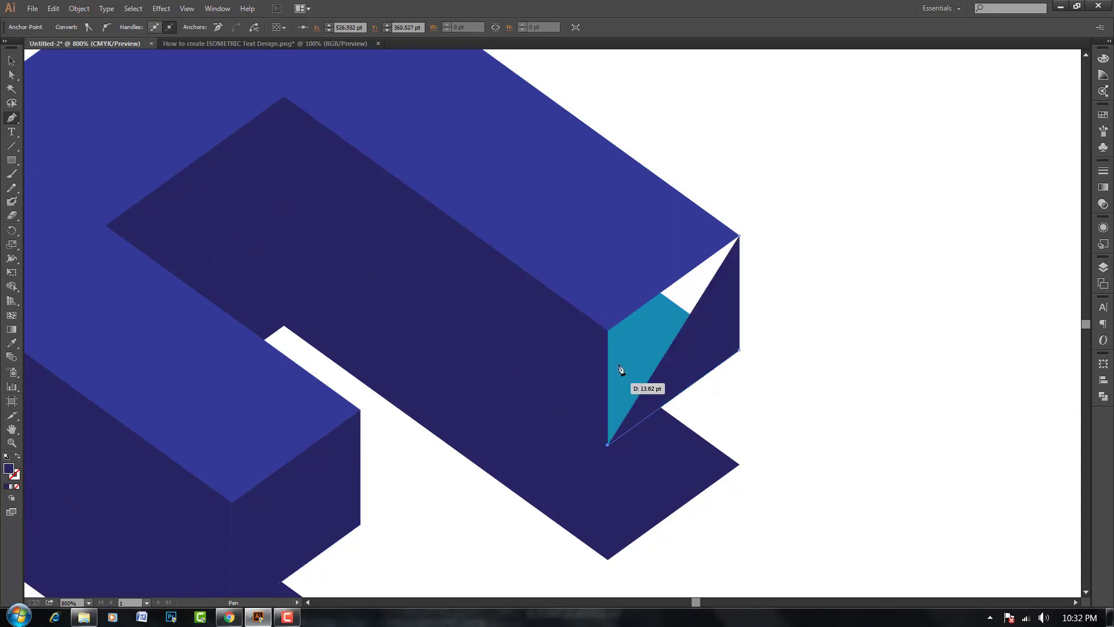
left_click(607, 330)
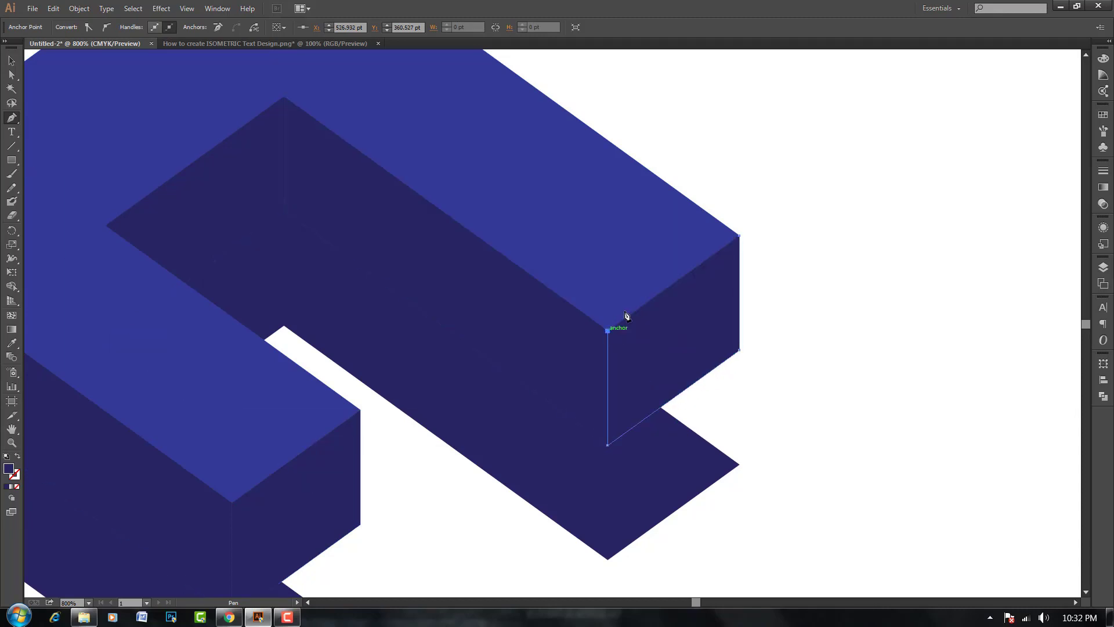
left_click(739, 235)
Step: Colour the F's left end face teal and its long front side face light blue
key("ctrl+minus")
key("ctrl+minus")
key("ctrl+minus")
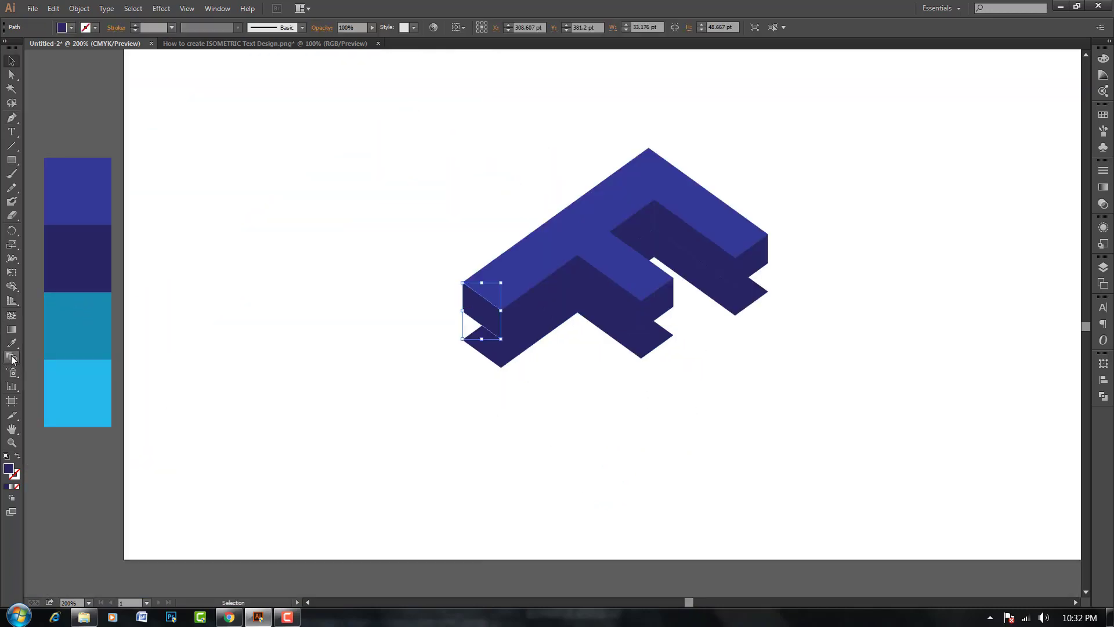
left_click(11, 343)
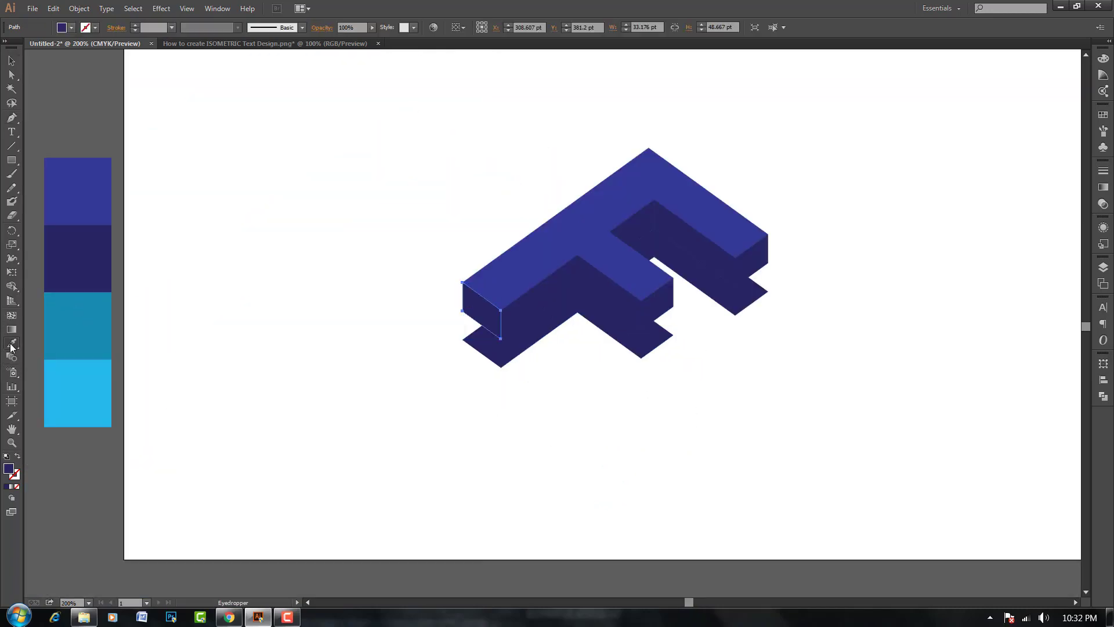
left_click(87, 323)
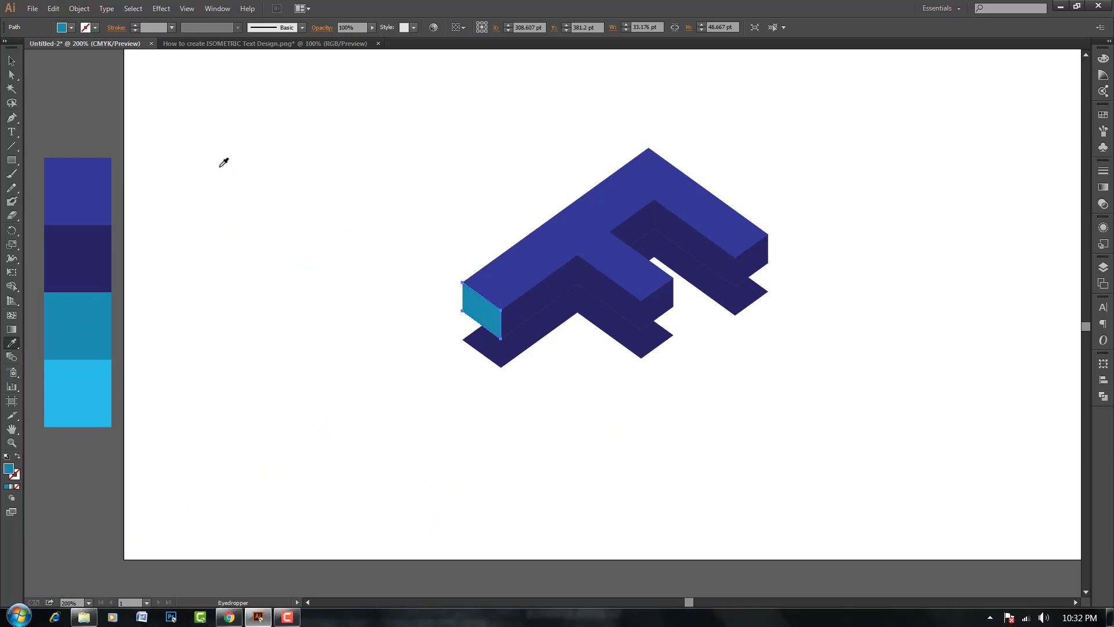
left_click(11, 63)
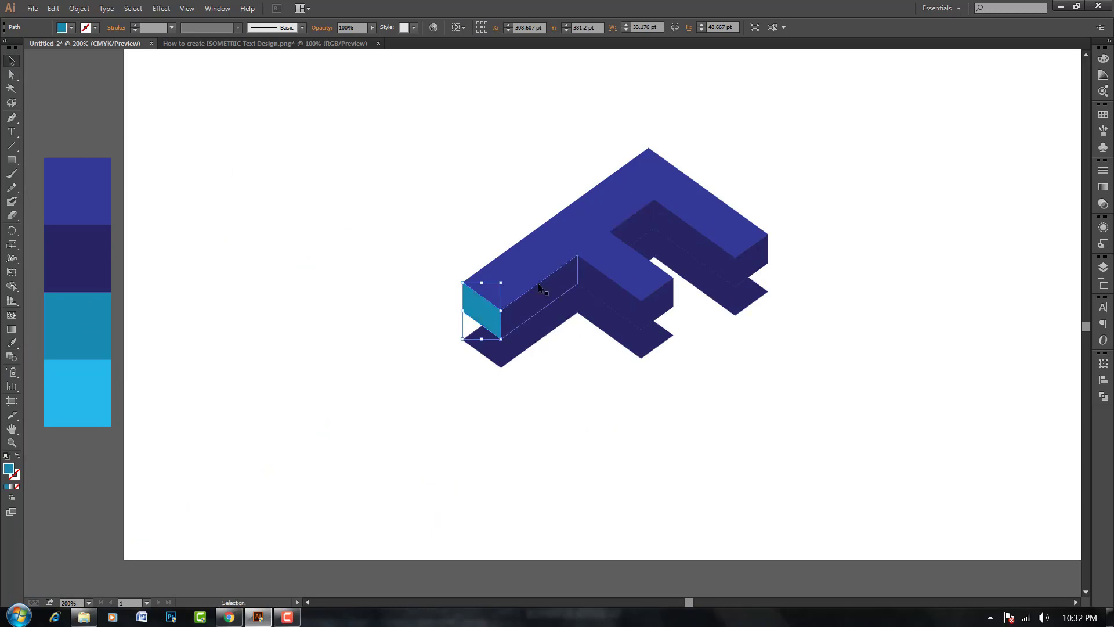
left_click(543, 289)
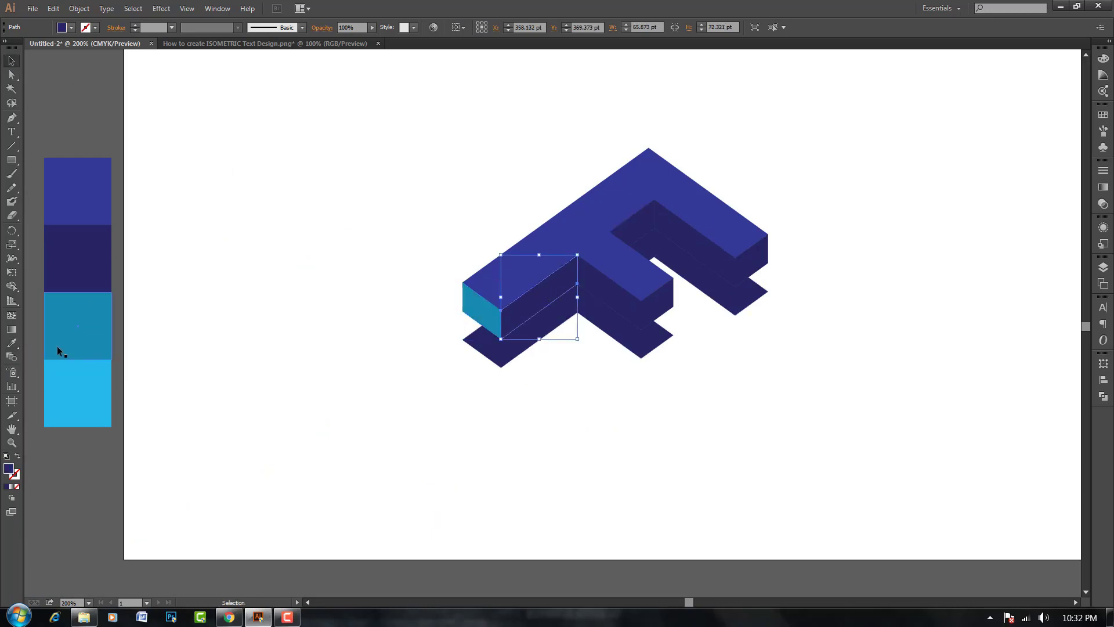
left_click(12, 343)
left_click(76, 392)
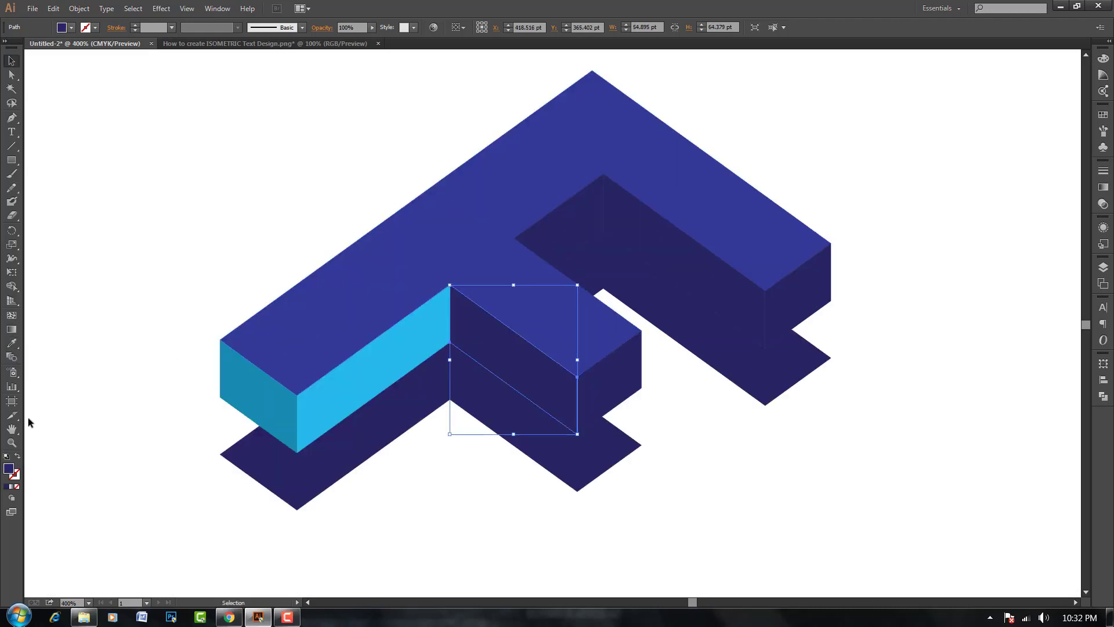
Step: Colour the middle arm's side face teal and its end face light blue
left_click(12, 343)
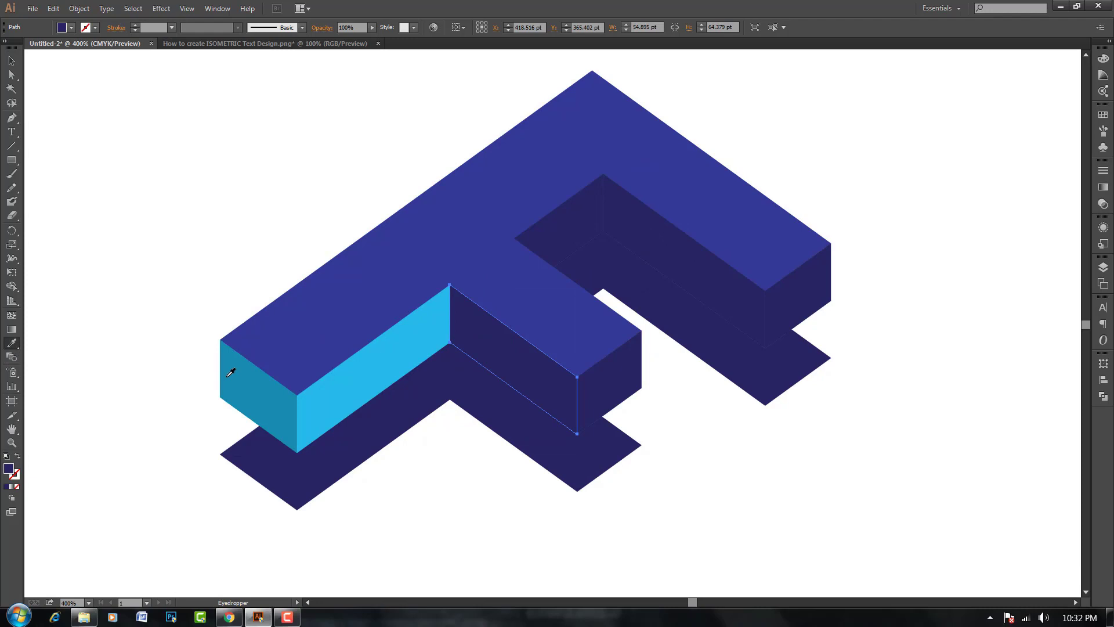
left_click(259, 379)
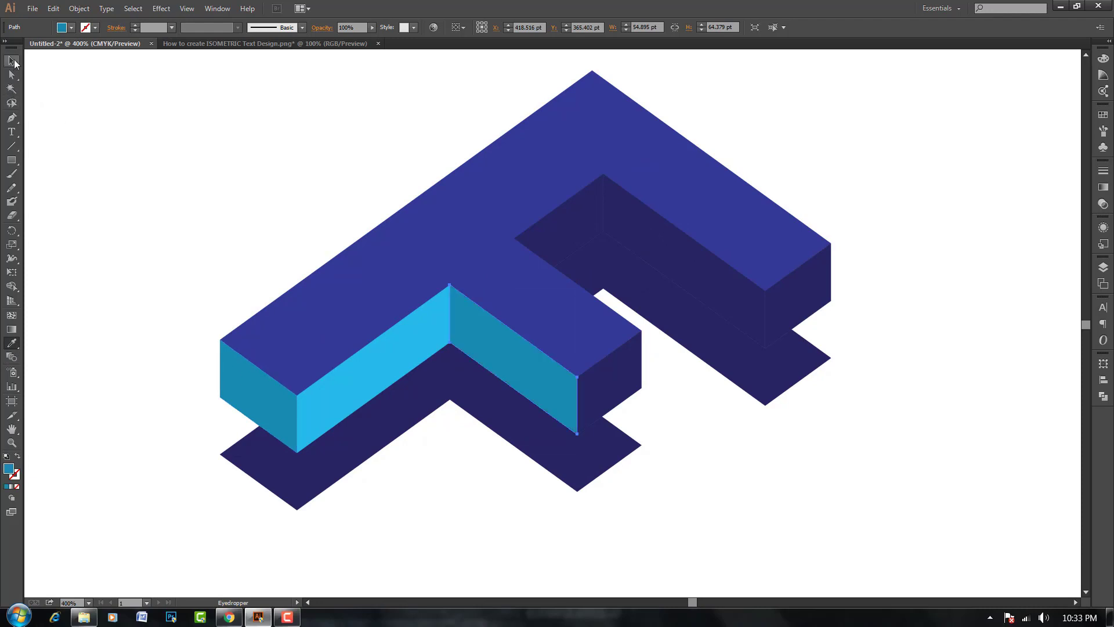
left_click(12, 60)
left_click(609, 371)
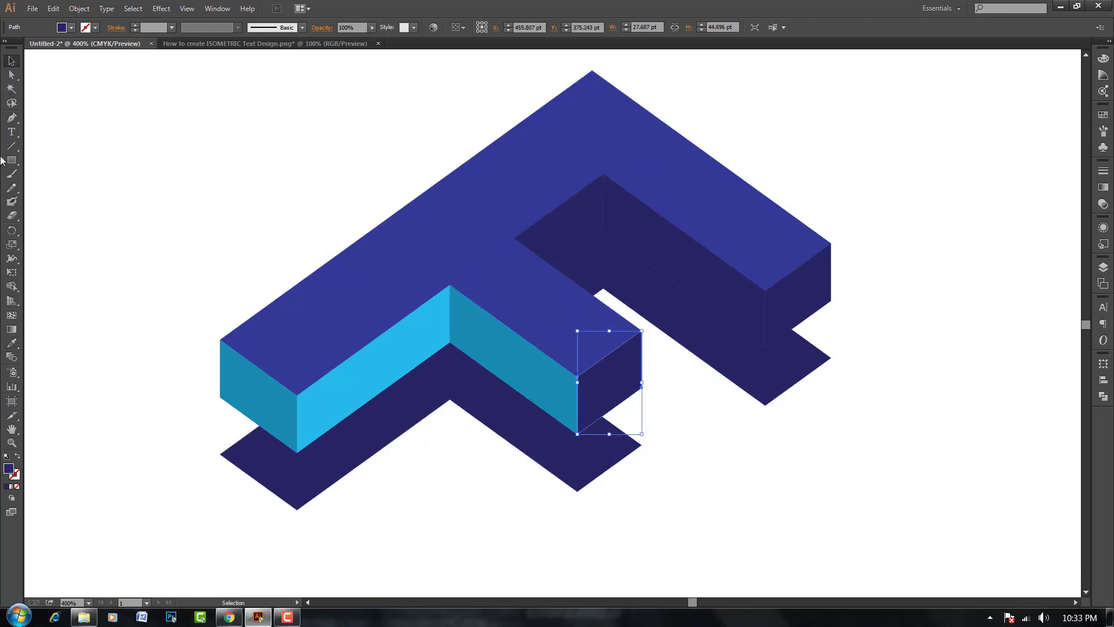
left_click(11, 343)
left_click(375, 367)
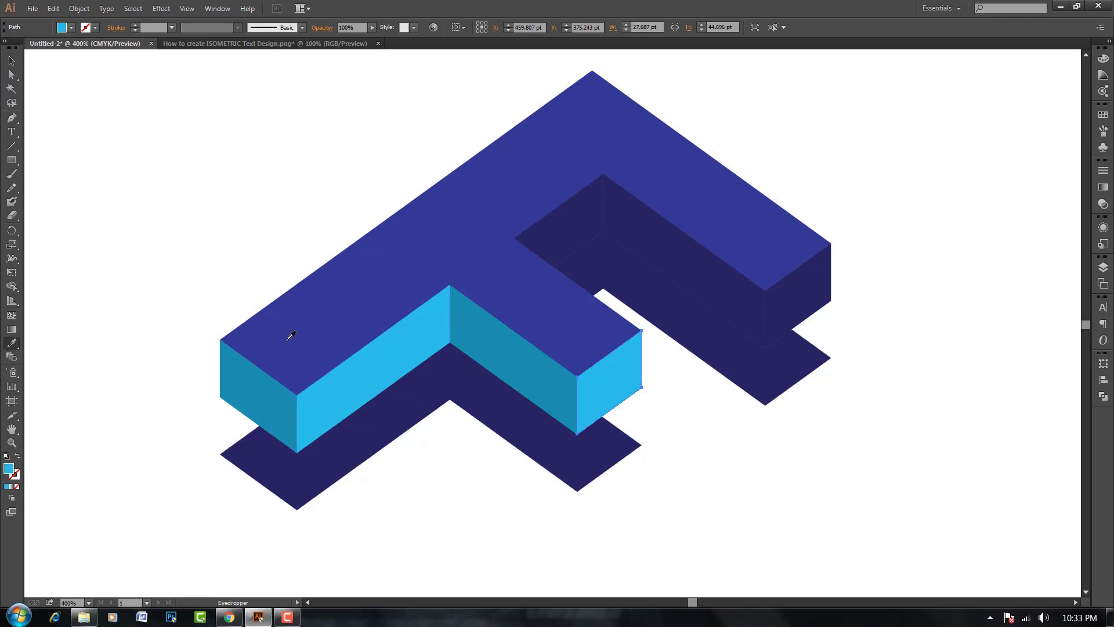
left_click(13, 61)
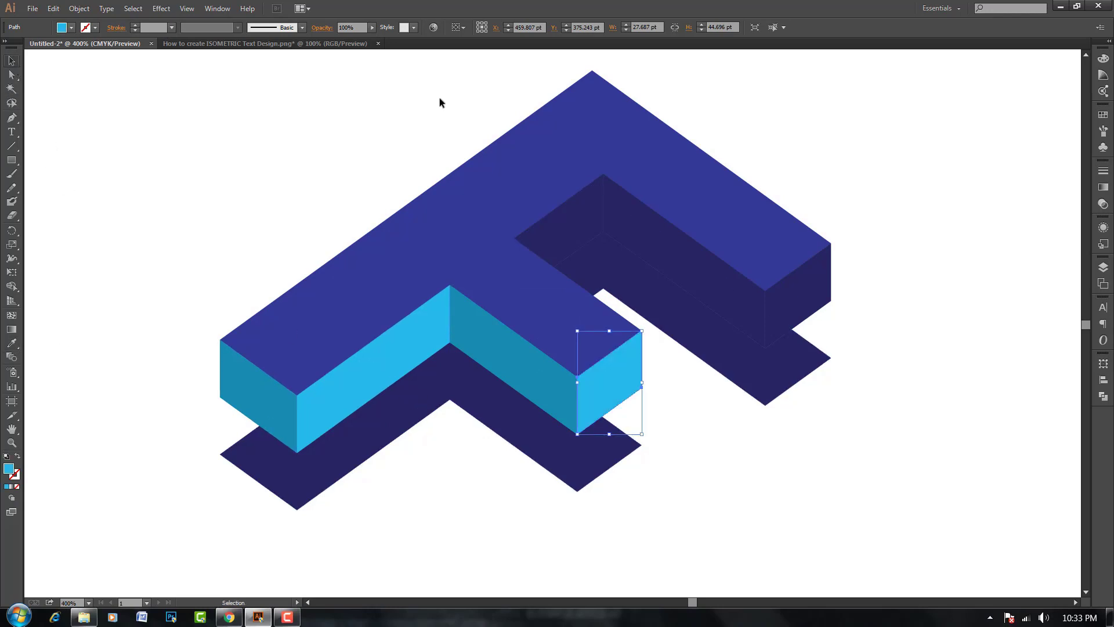
Step: Colour the small inner notch face light blue and the top arm's inner side teal
left_click(555, 225)
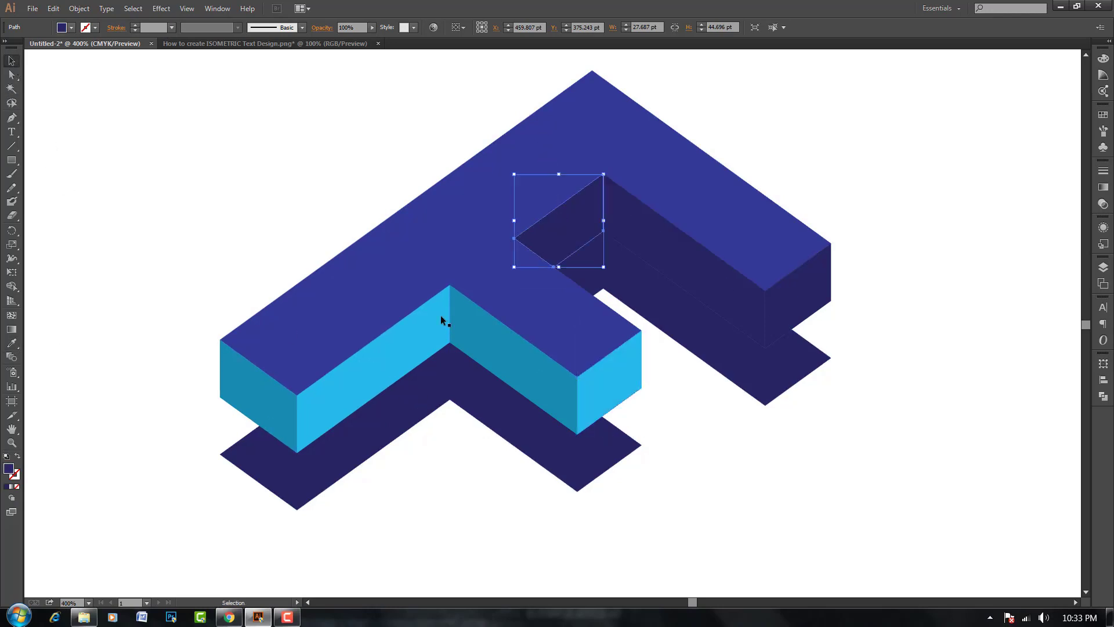
left_click(17, 344)
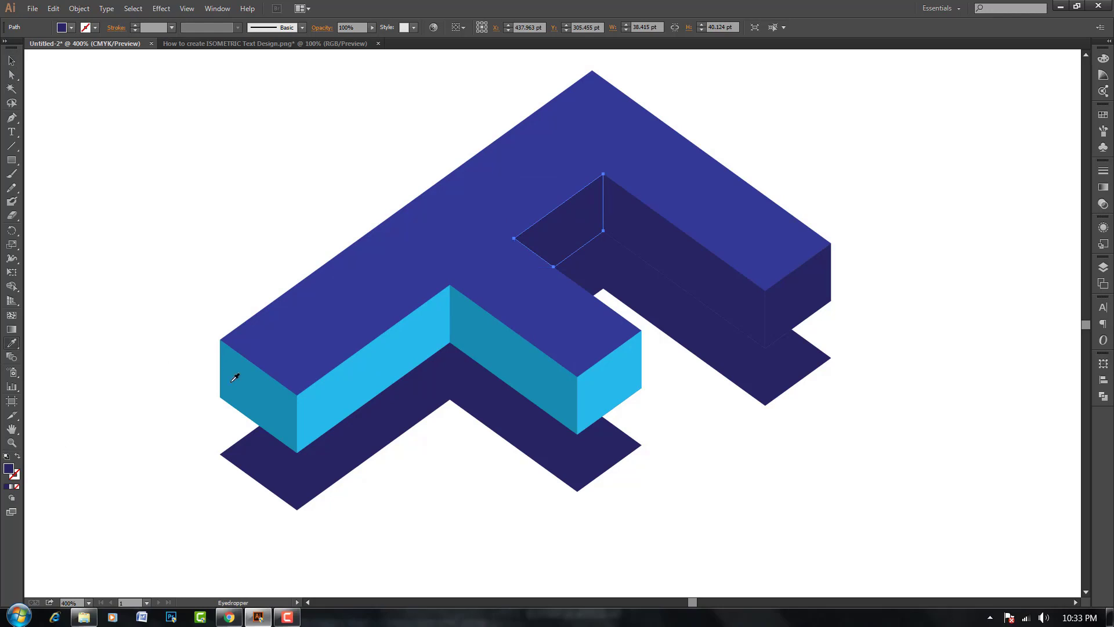
left_click(619, 387)
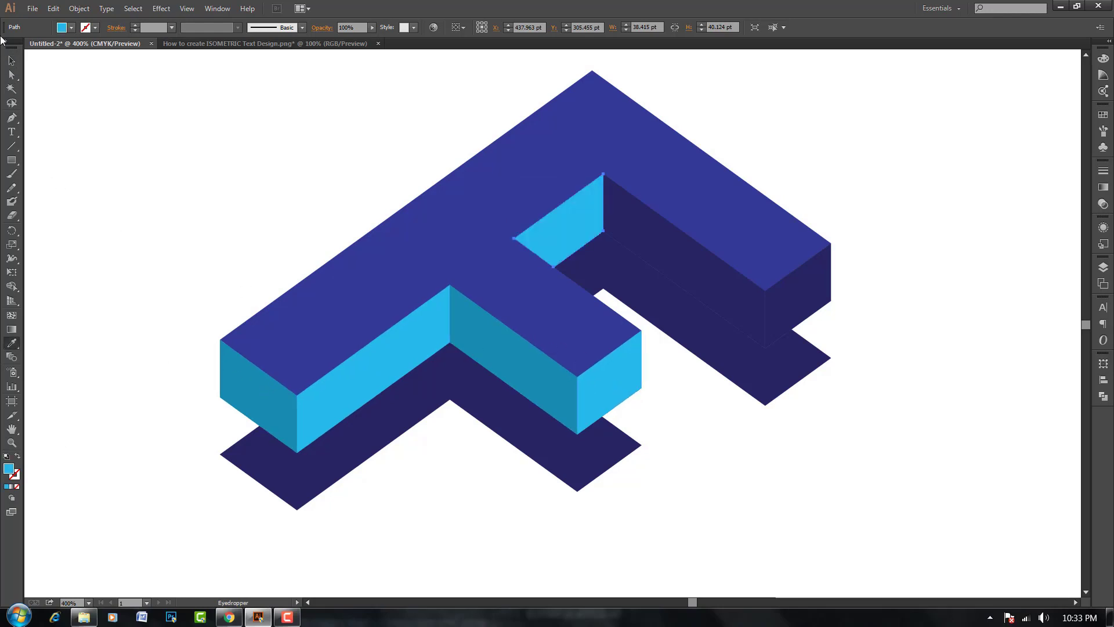
left_click(12, 61)
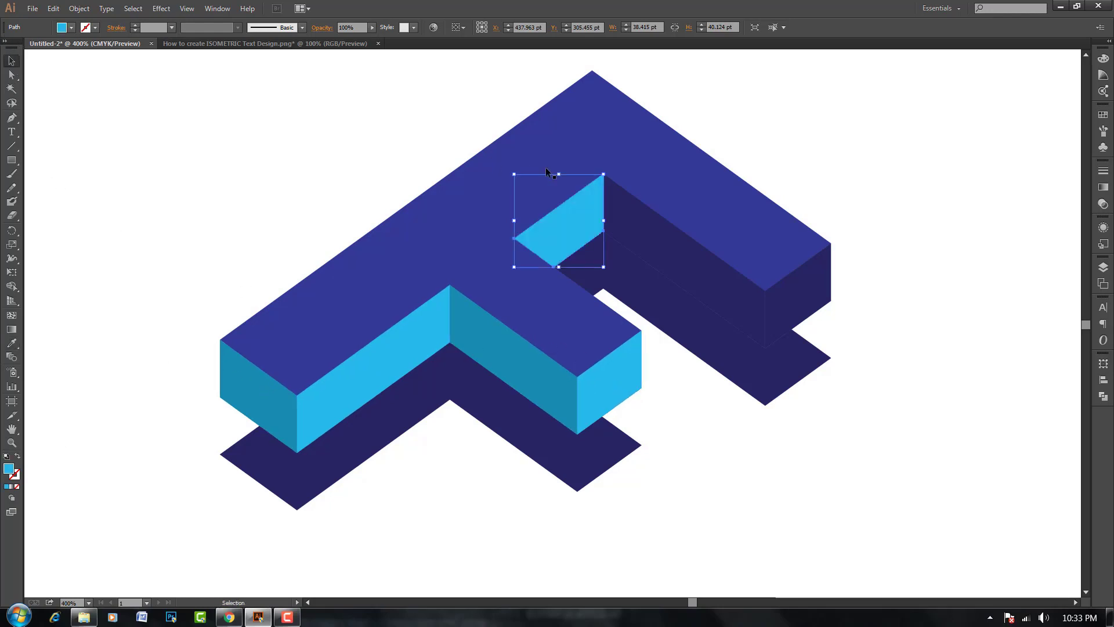
left_click(692, 250)
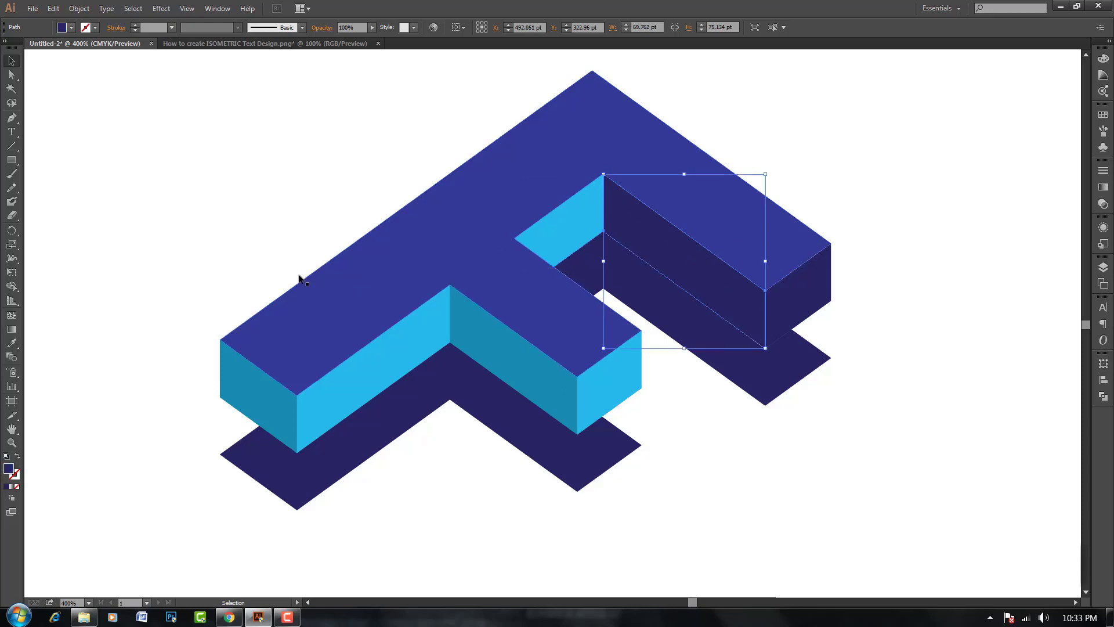
left_click(12, 346)
left_click(485, 346)
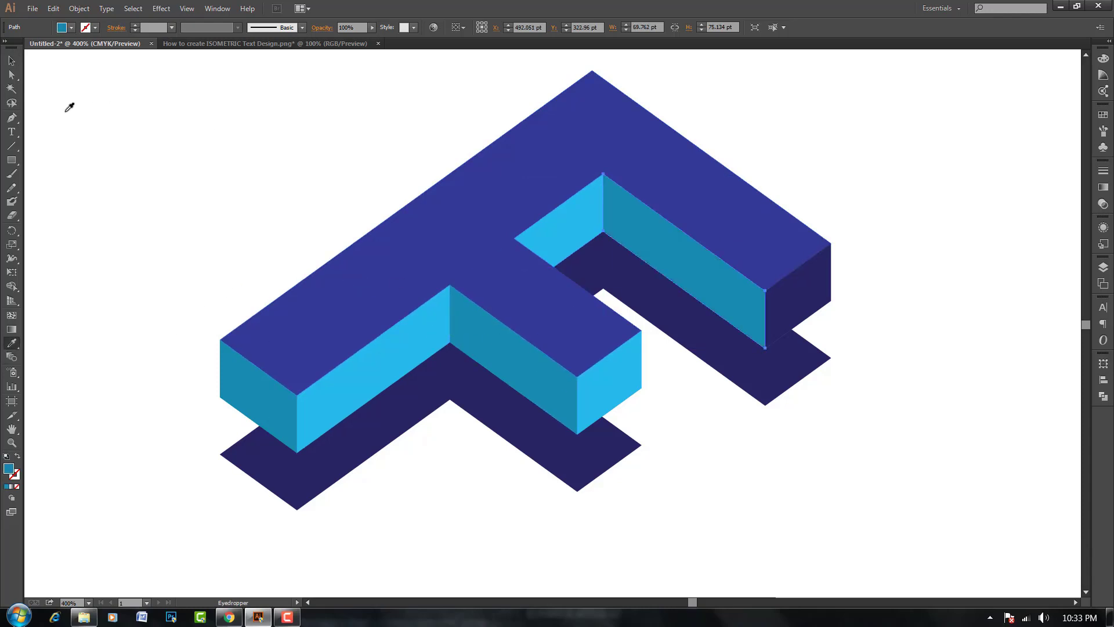
Step: Colour the top arm's right end face light blue with the Eyedropper
left_click(13, 62)
left_click(804, 306)
key("i")
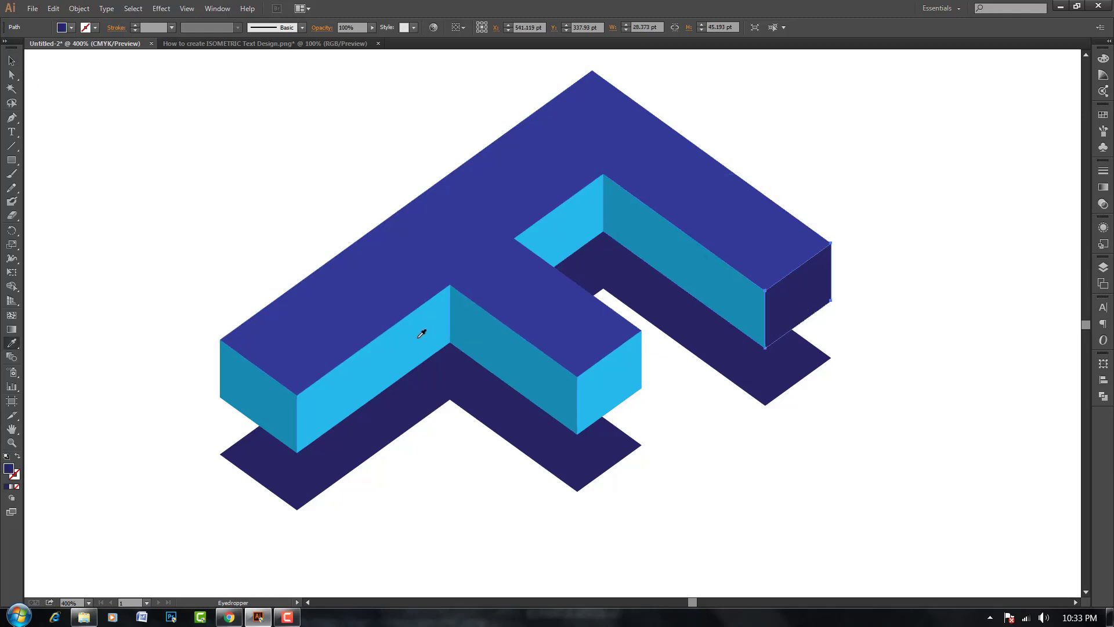
left_click(419, 333)
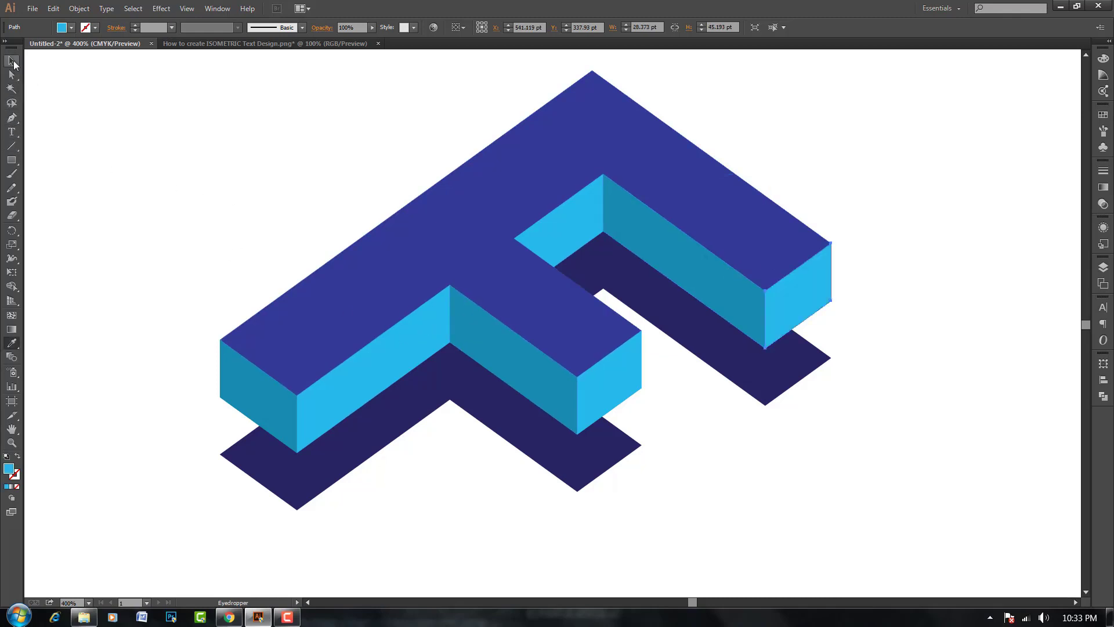
left_click(12, 61)
Step: Draw a closed light blue face over the lower layer's left end with the Pen tool
scroll(194, 237, "down", 1)
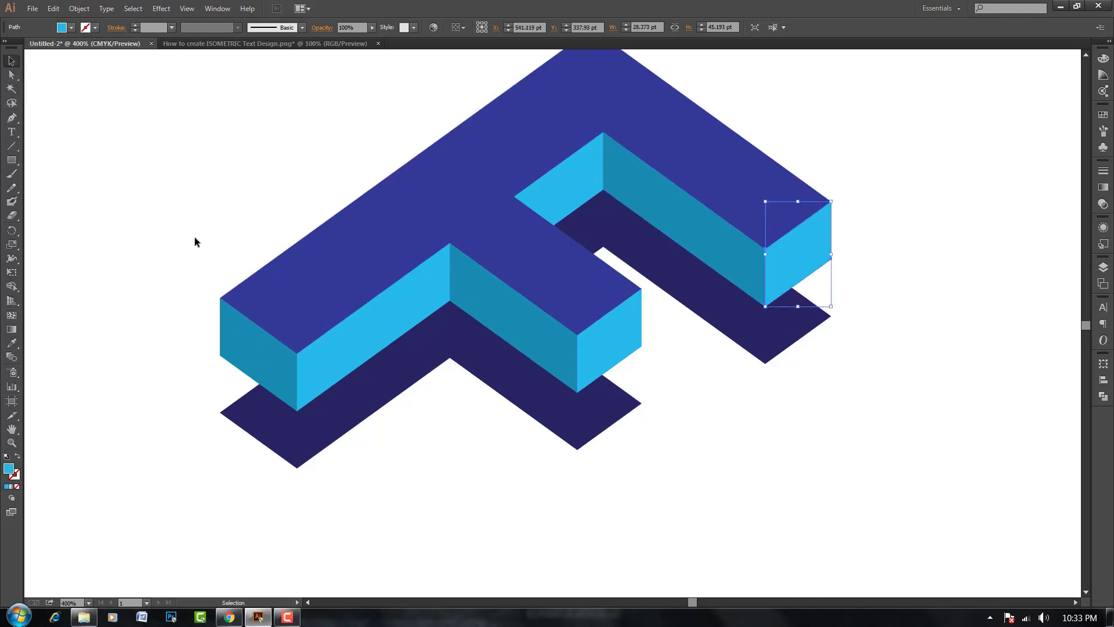
key("ctrl+plus")
left_click(12, 119)
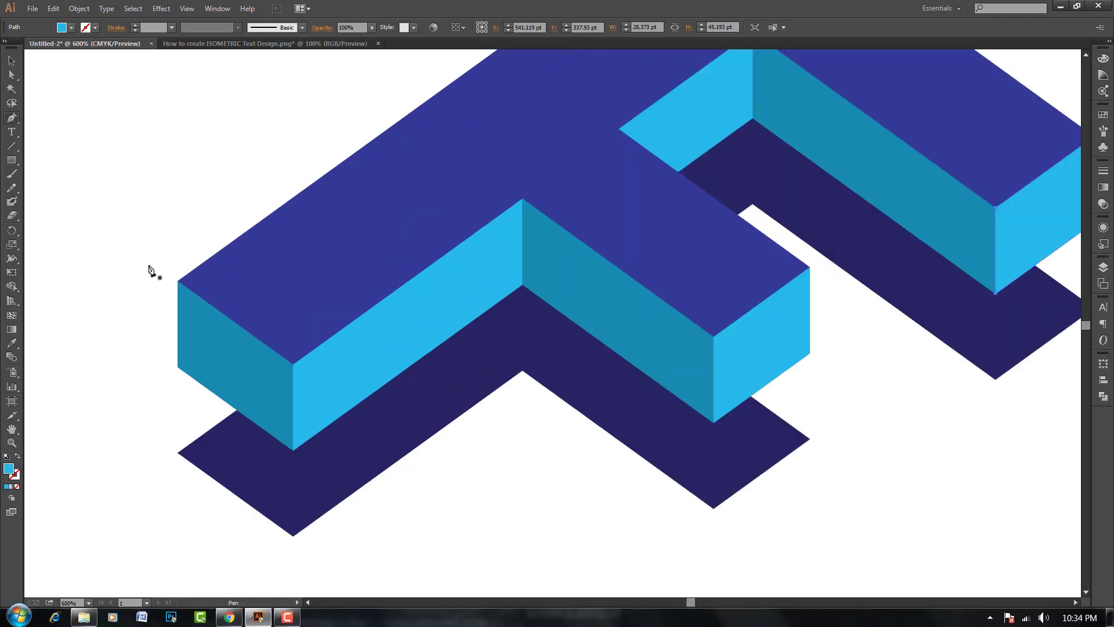
left_click(178, 367)
left_click(178, 451)
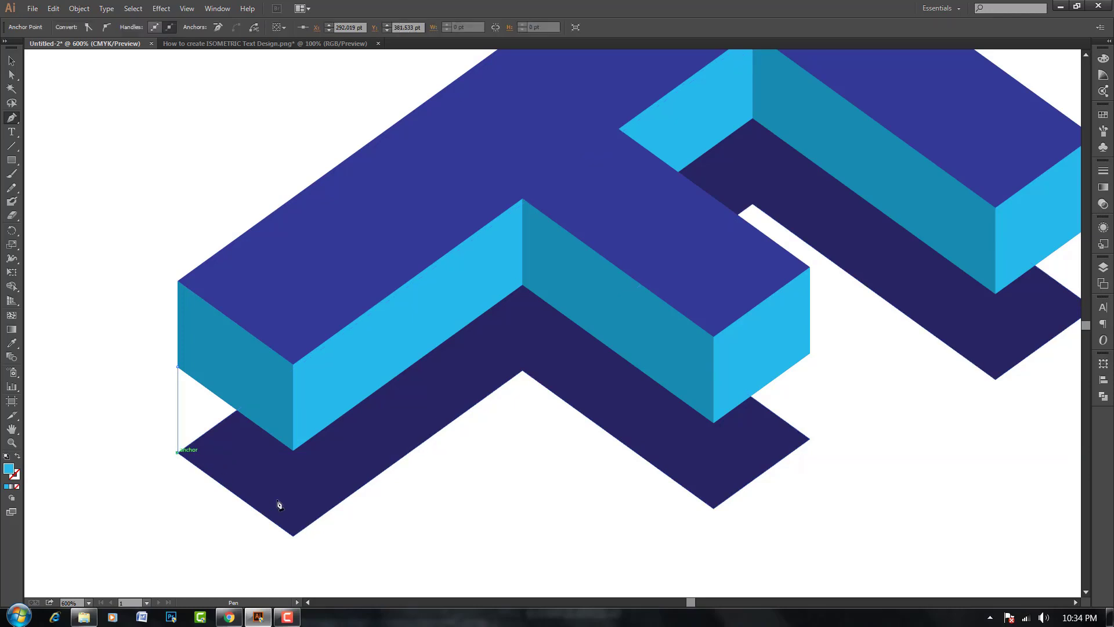
left_click(293, 533)
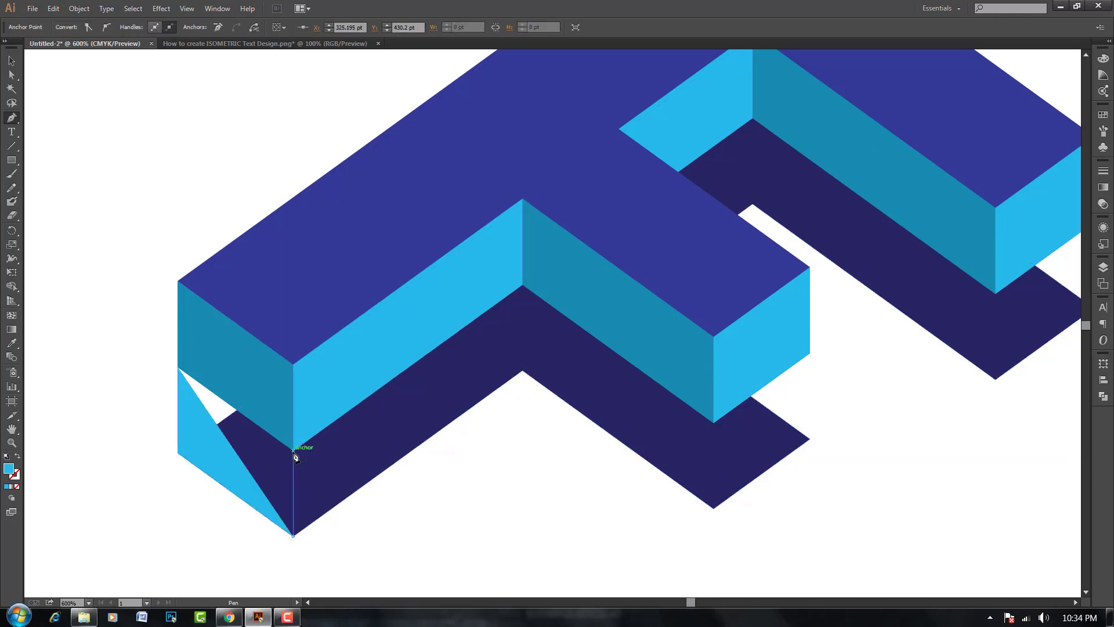
left_click(293, 449)
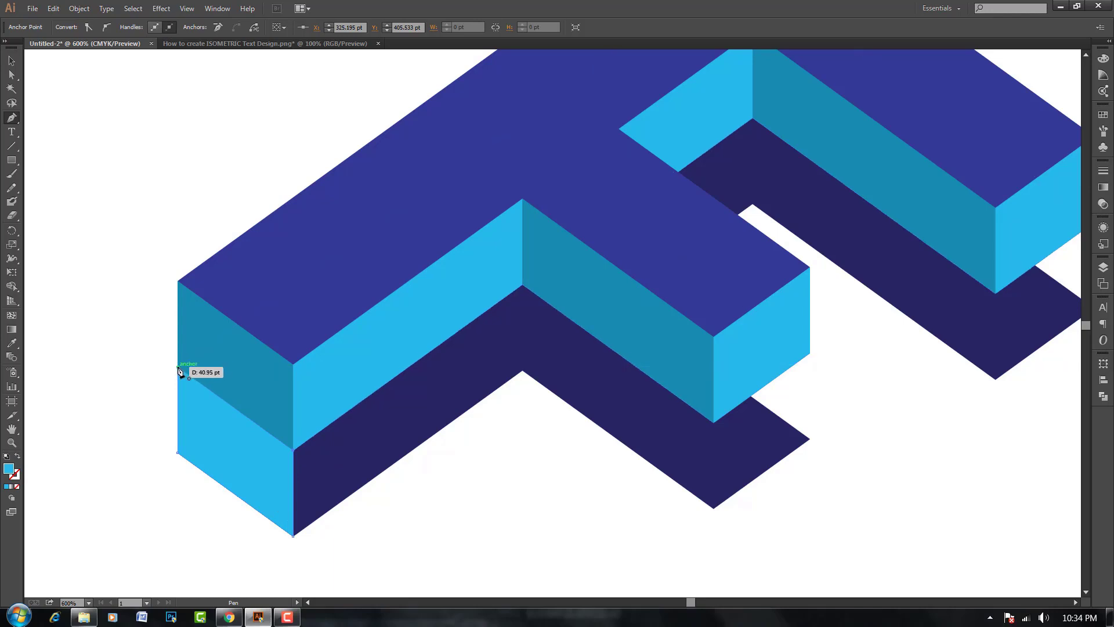
left_click(178, 368)
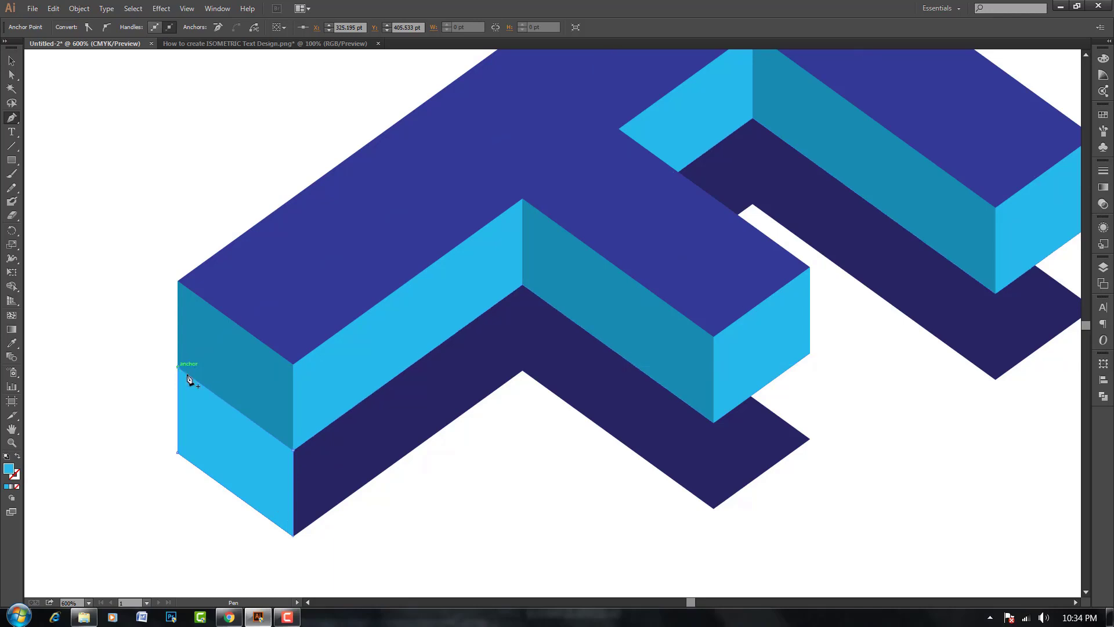
Step: Begin outlining the lower layer's long front face from the inner corner
left_click(522, 287)
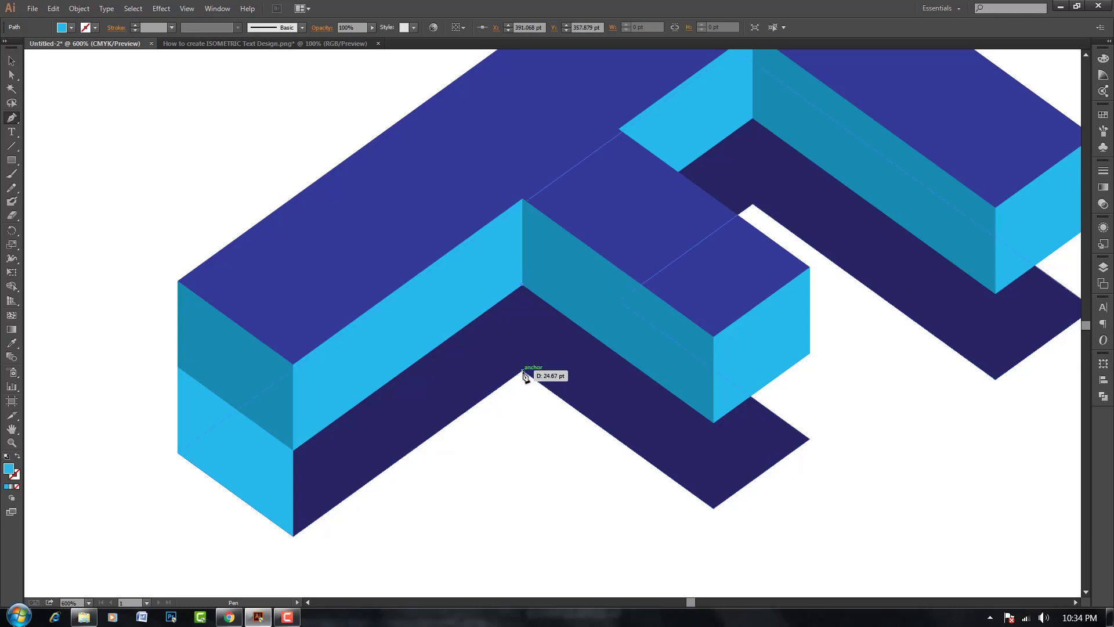
left_click(522, 370)
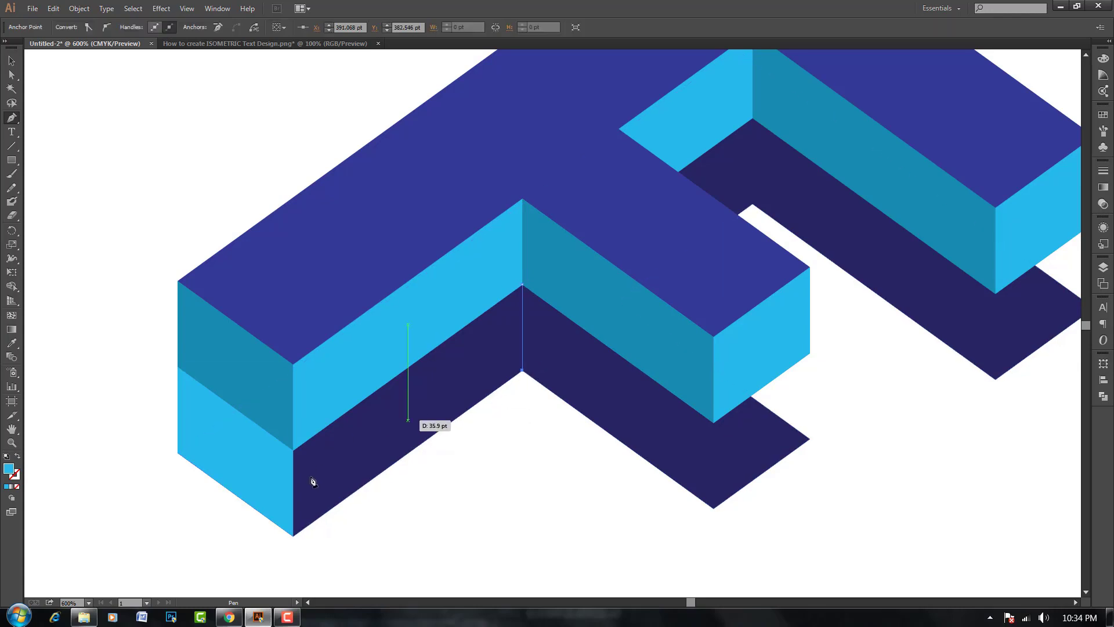
left_click(294, 539)
key("ctrl+plus")
Step: Complete the light blue front face and cover the lower face under the middle arm
left_click(219, 414)
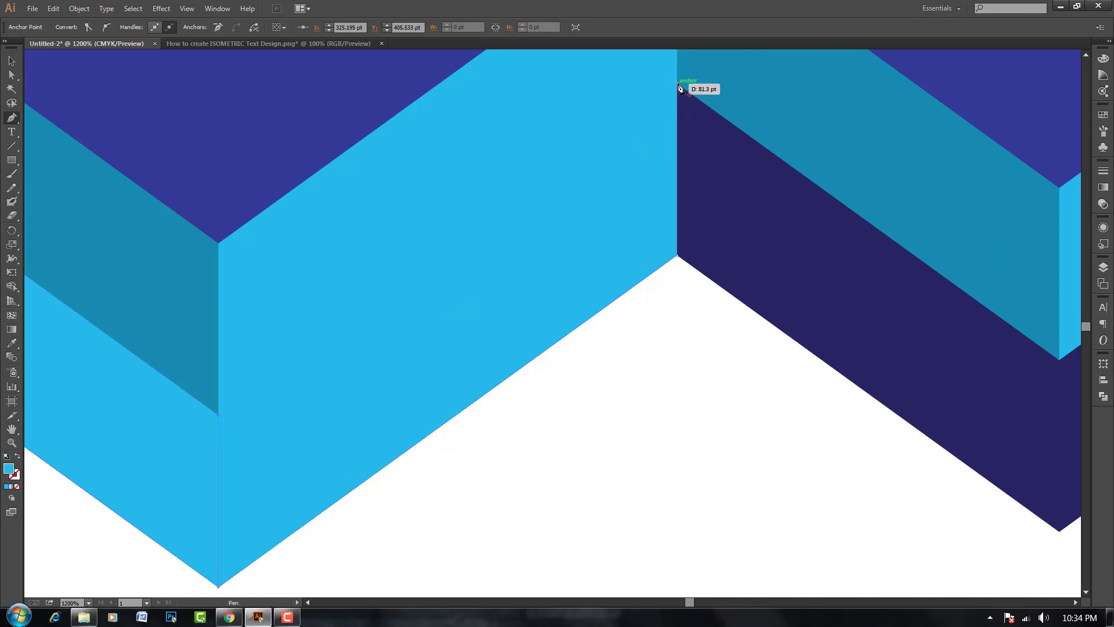
left_click_drag(777, 158, 422, 164)
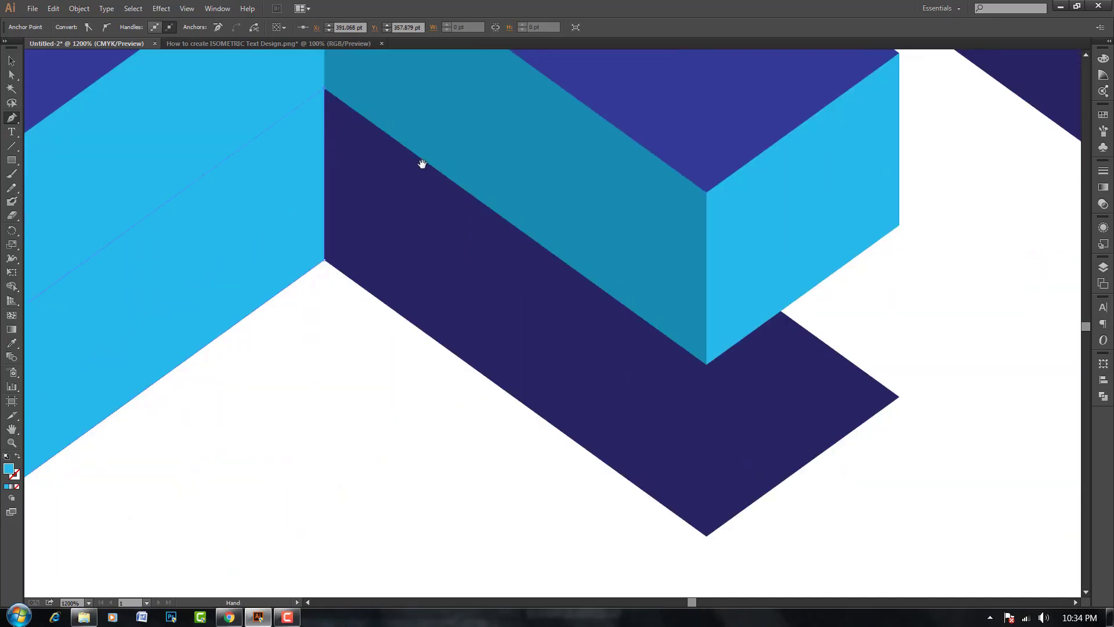
left_click(706, 363)
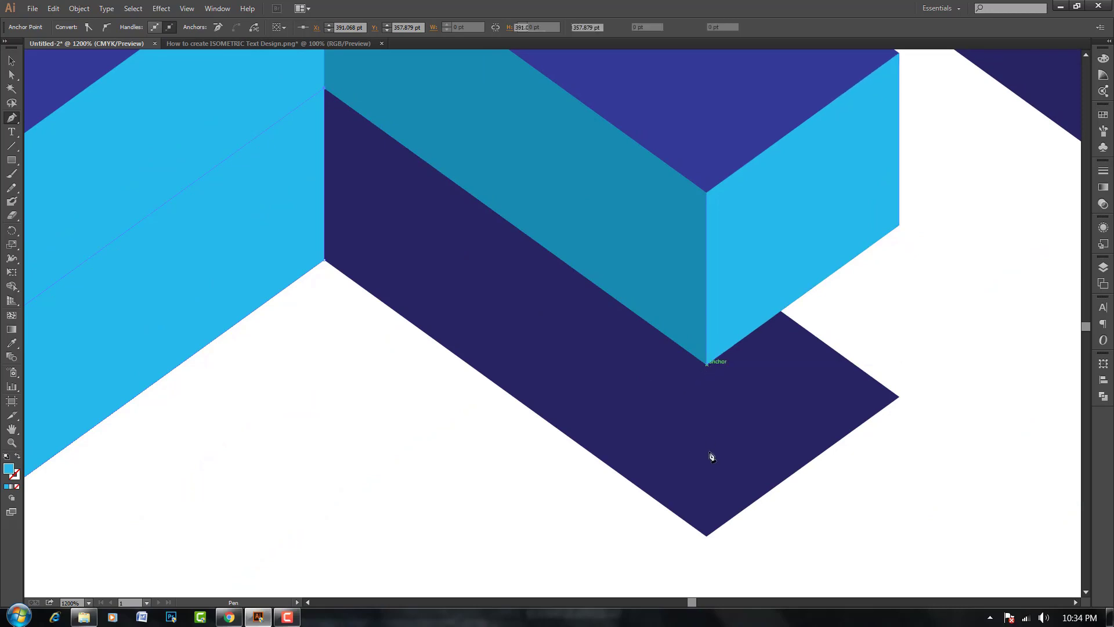
left_click(706, 534)
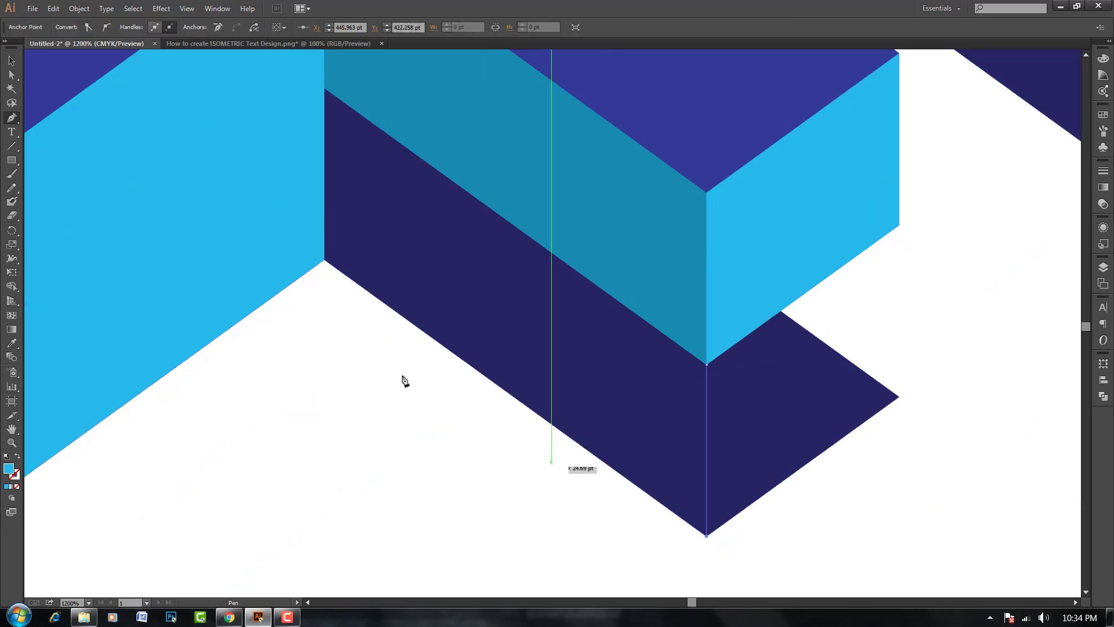
left_click(326, 261)
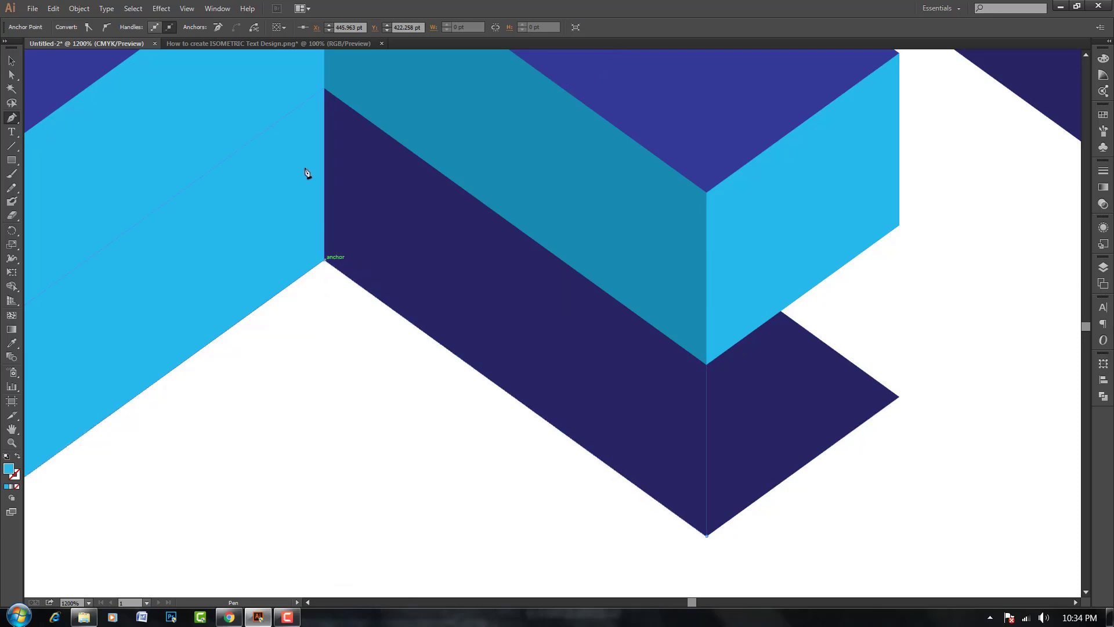
left_click(326, 91)
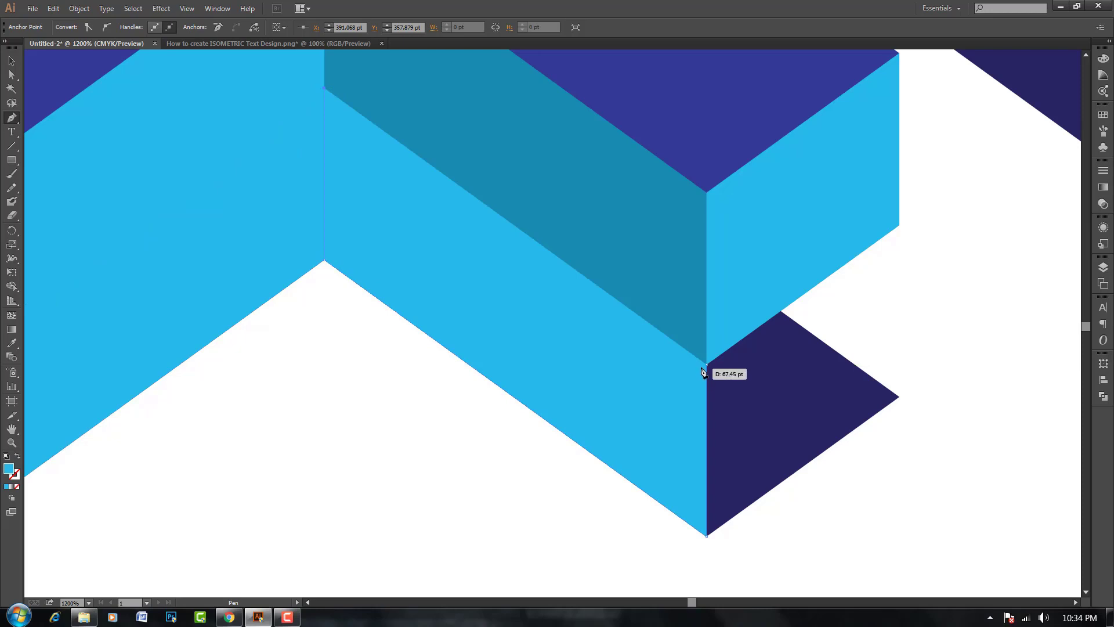
Step: Draw a light blue face covering the middle arm's right end and its dark triangle
left_click_drag(899, 235, 681, 165)
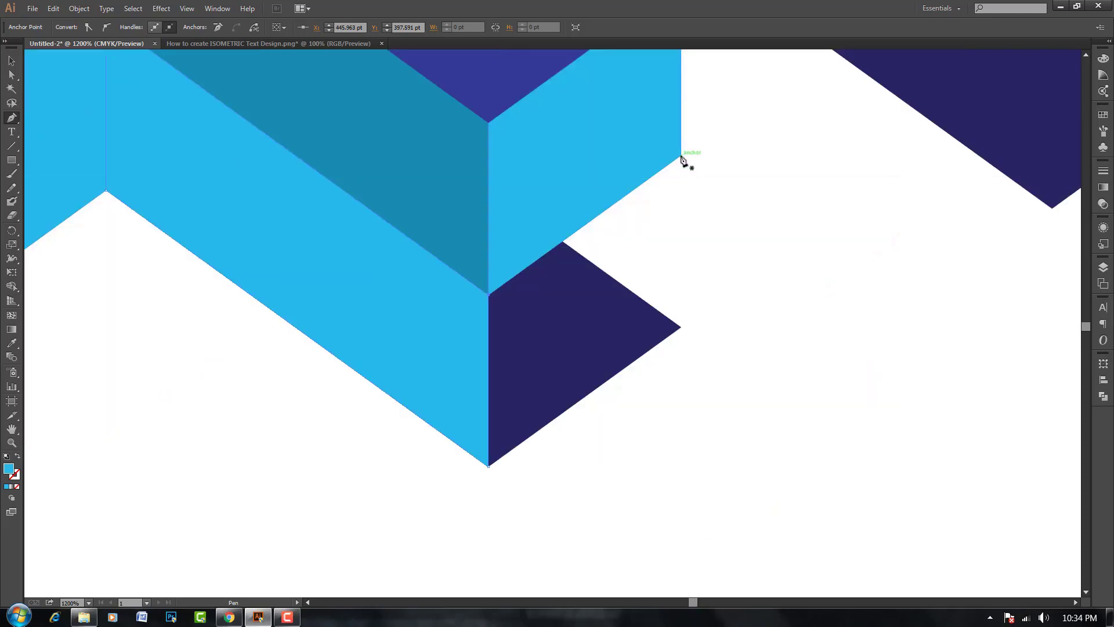
left_click(682, 155)
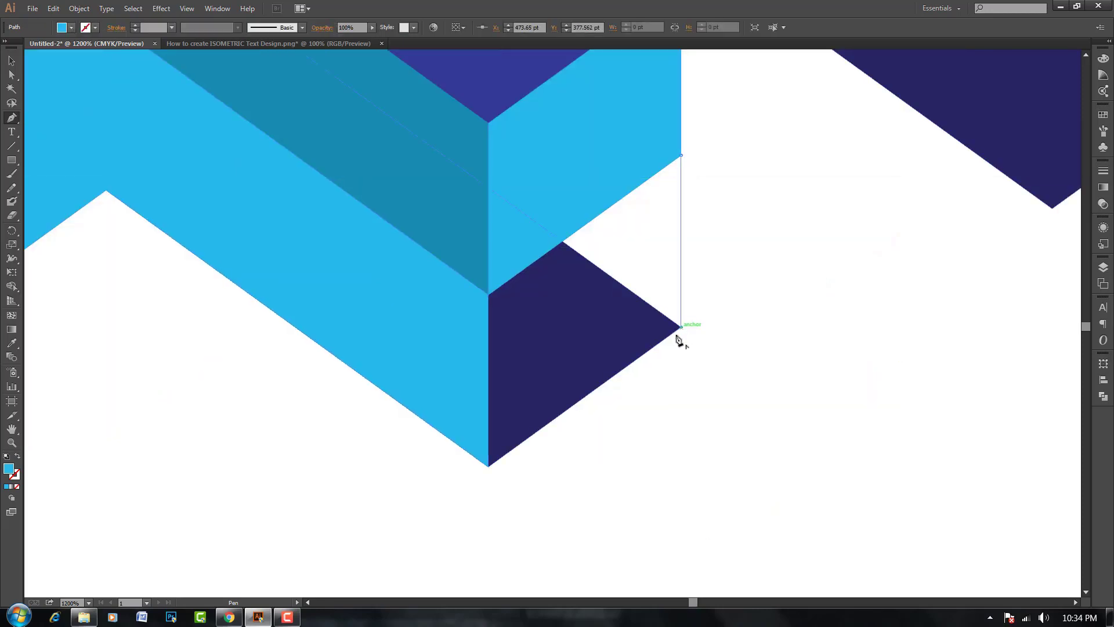
left_click(680, 327)
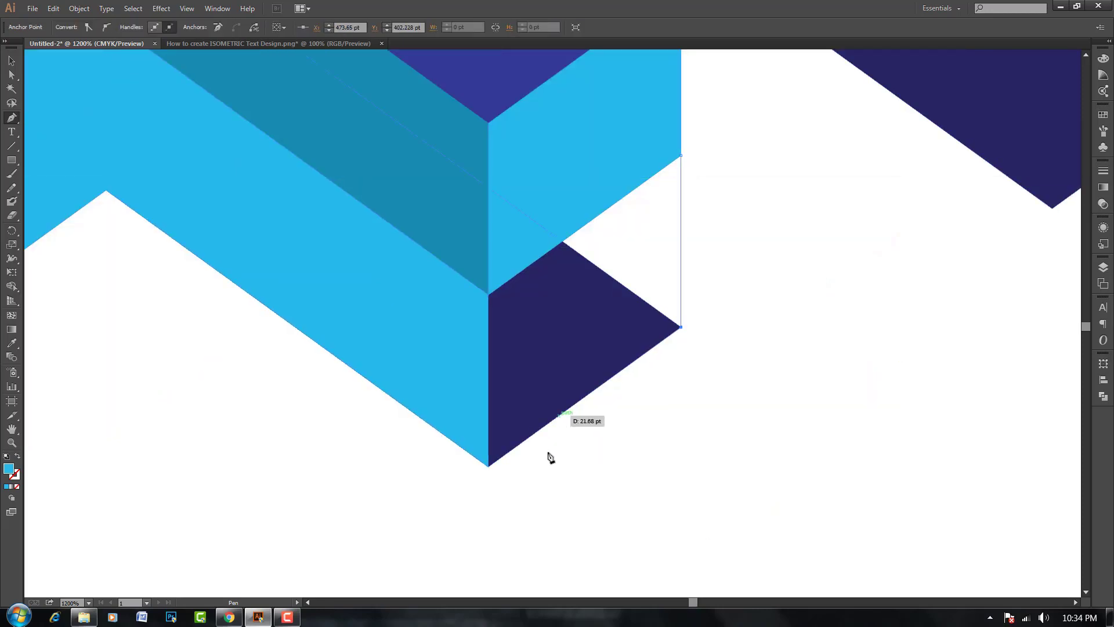
left_click(489, 467)
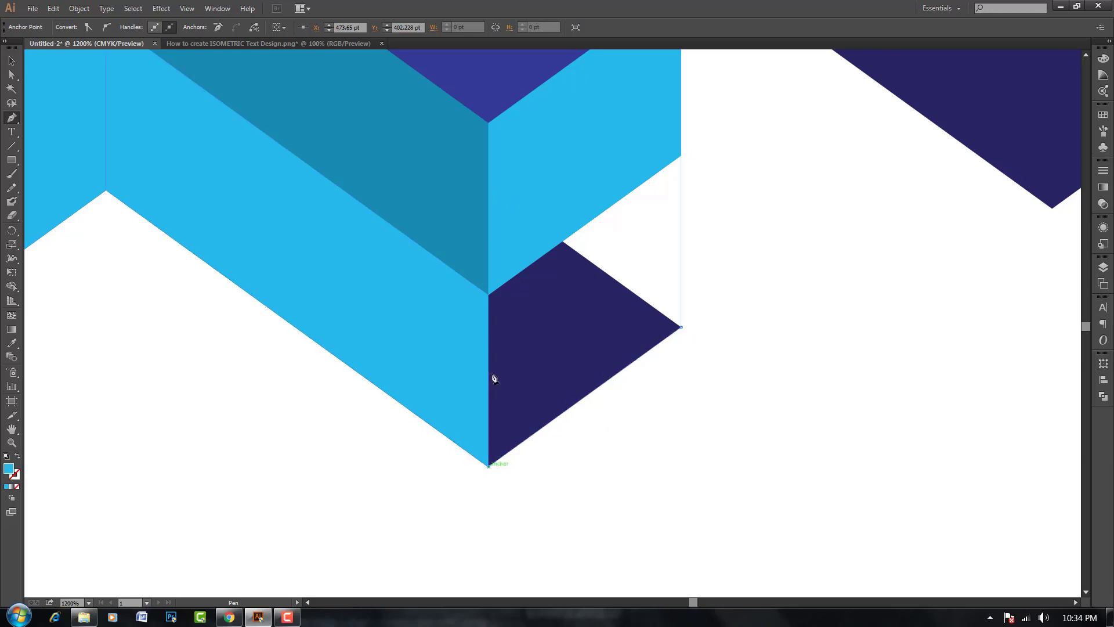
left_click(490, 295)
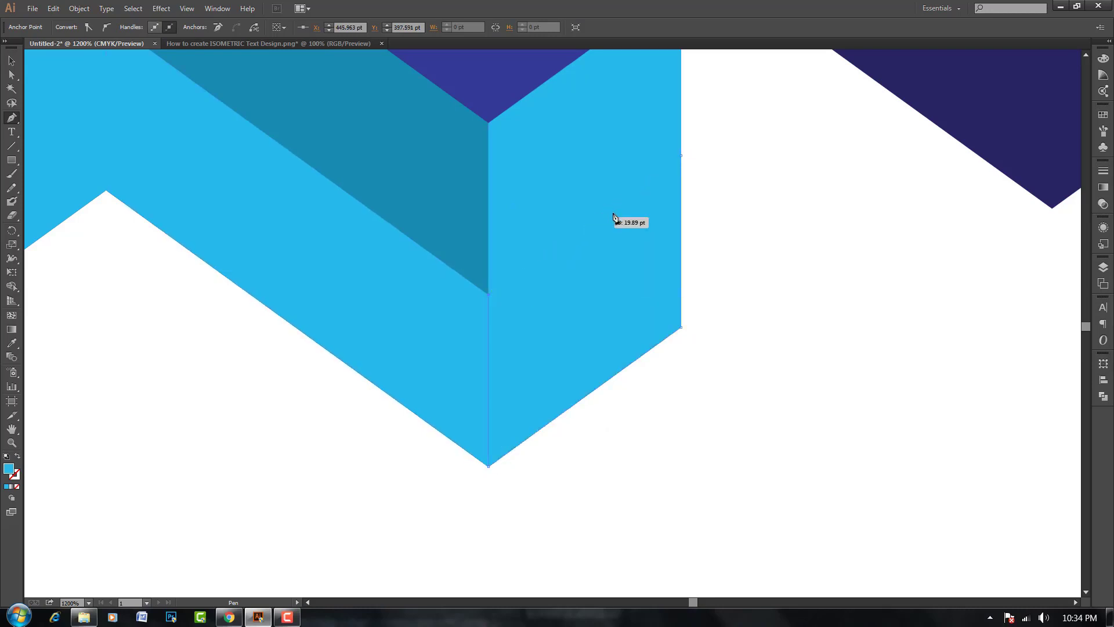
left_click(682, 160)
Step: Draw a light blue face along the lower layer's inner vertical edge
scroll(564, 316, "up", 2)
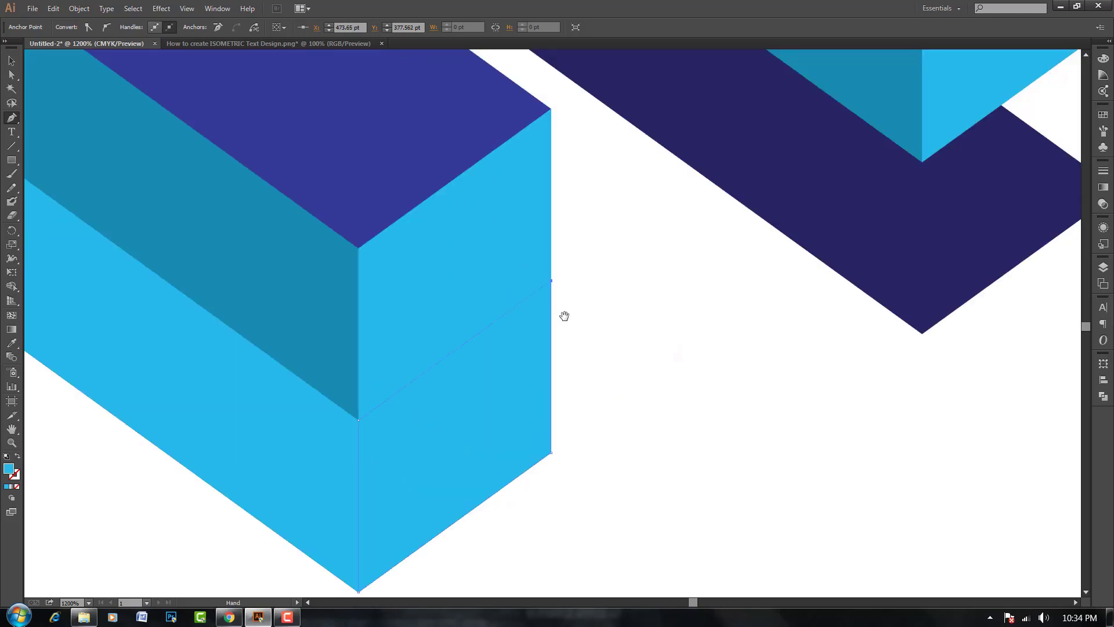
key("ctrl+=")
scroll(524, 415, "down", 1)
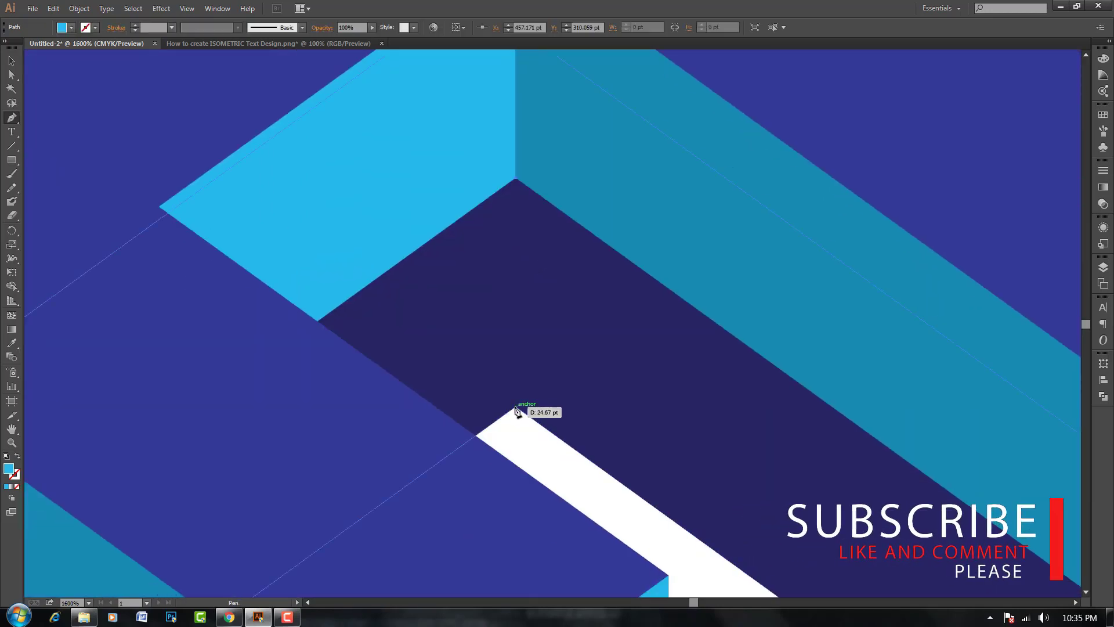
left_click(516, 408)
left_click(477, 435)
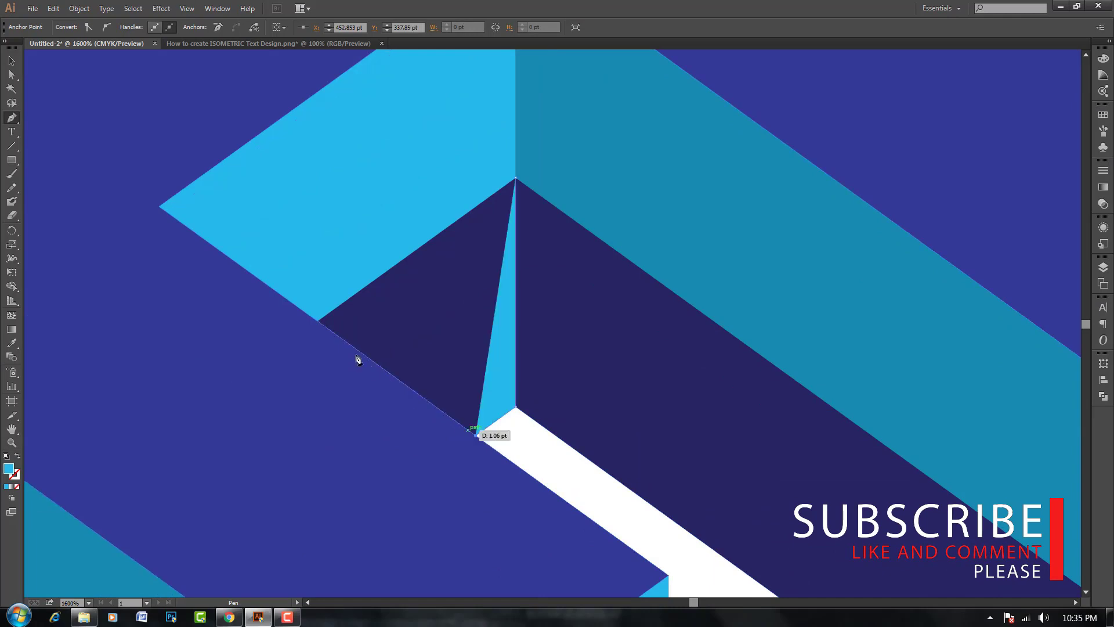
left_click(319, 323)
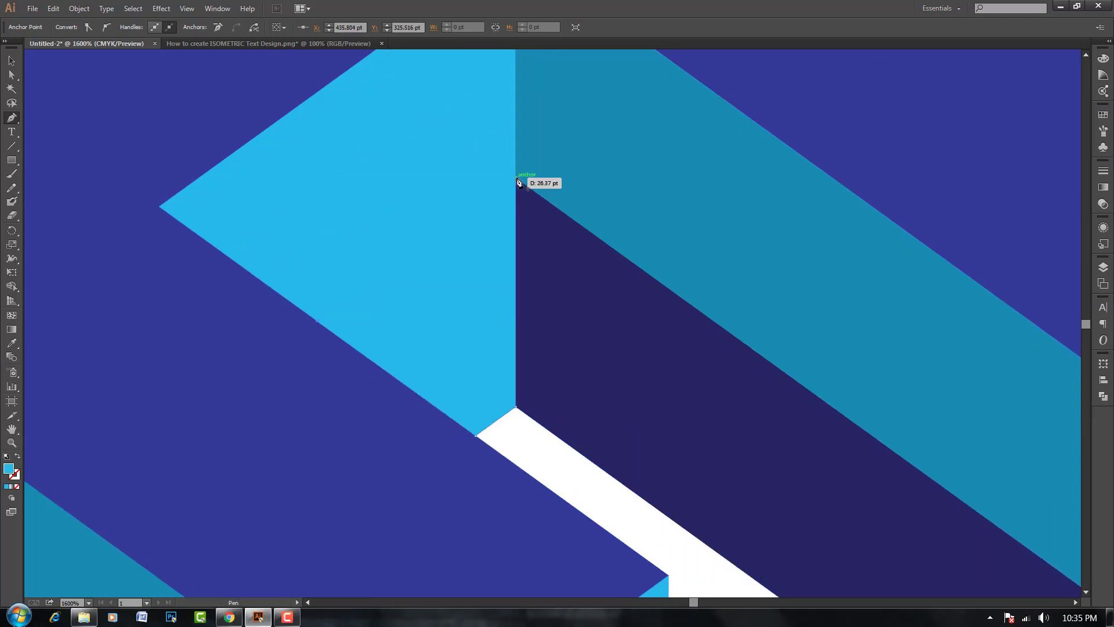
left_click(516, 178)
Step: Add another light blue lower-layer face at the block's corner
left_click_drag(558, 218, 775, 344)
left_click_drag(850, 397, 788, 354)
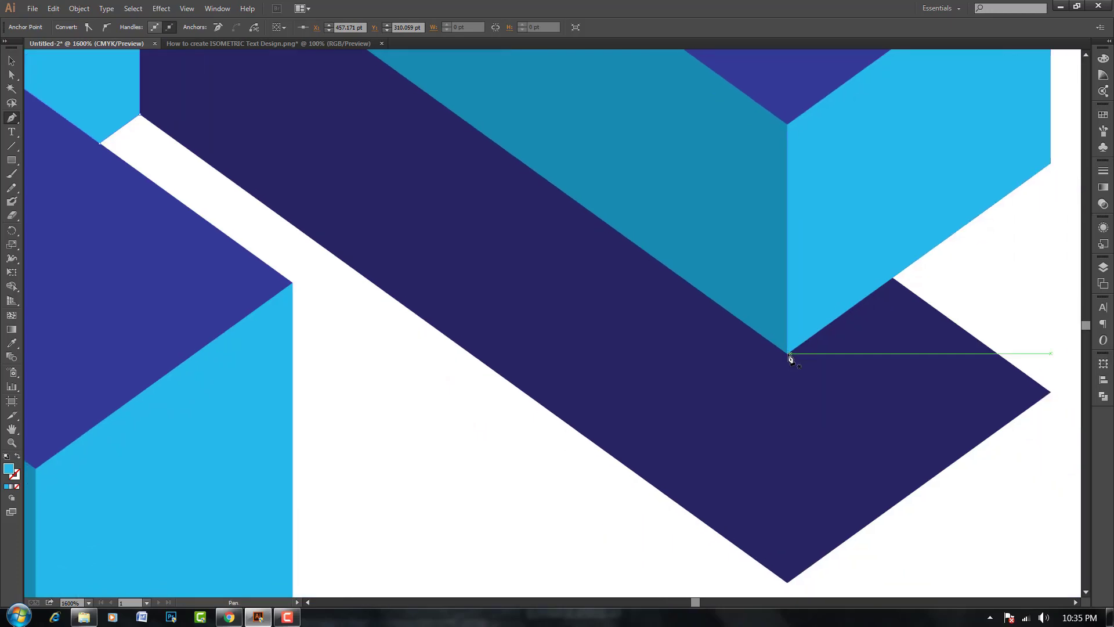
left_click(788, 582)
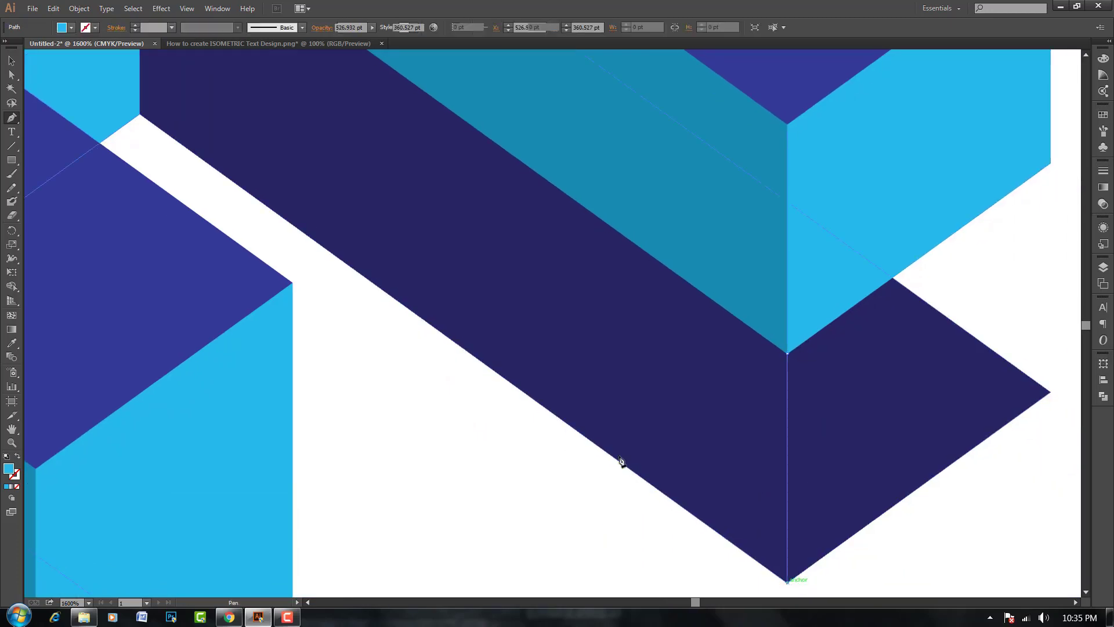
left_click_drag(325, 192, 386, 311)
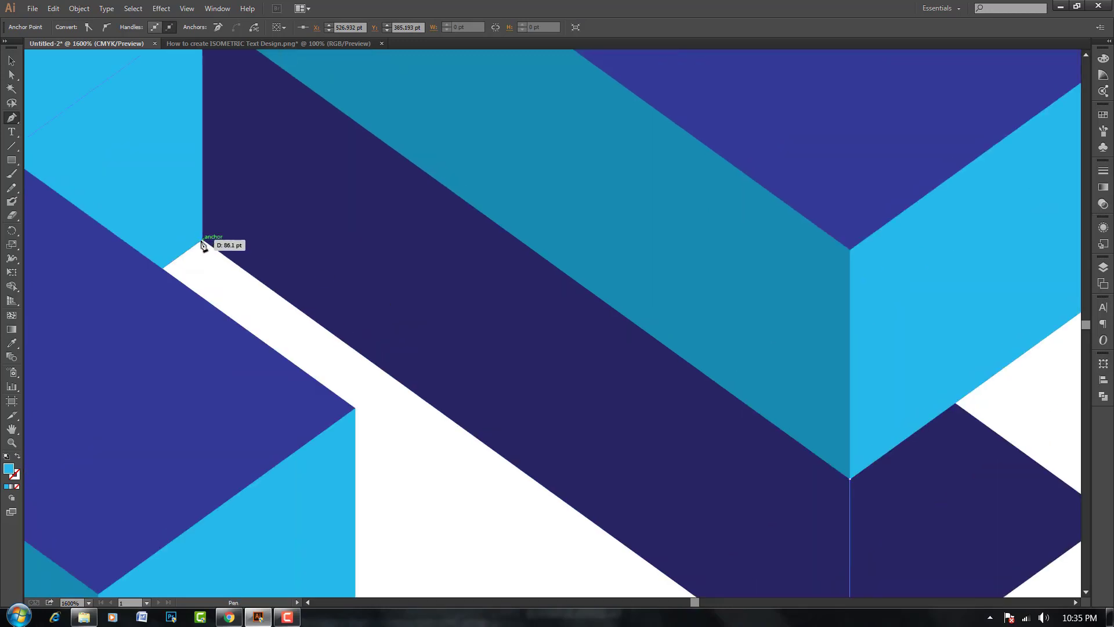
left_click(204, 241)
Step: Begin outlining the next lower-layer face toward the top arm's right end
scroll(267, 298, "up", 5)
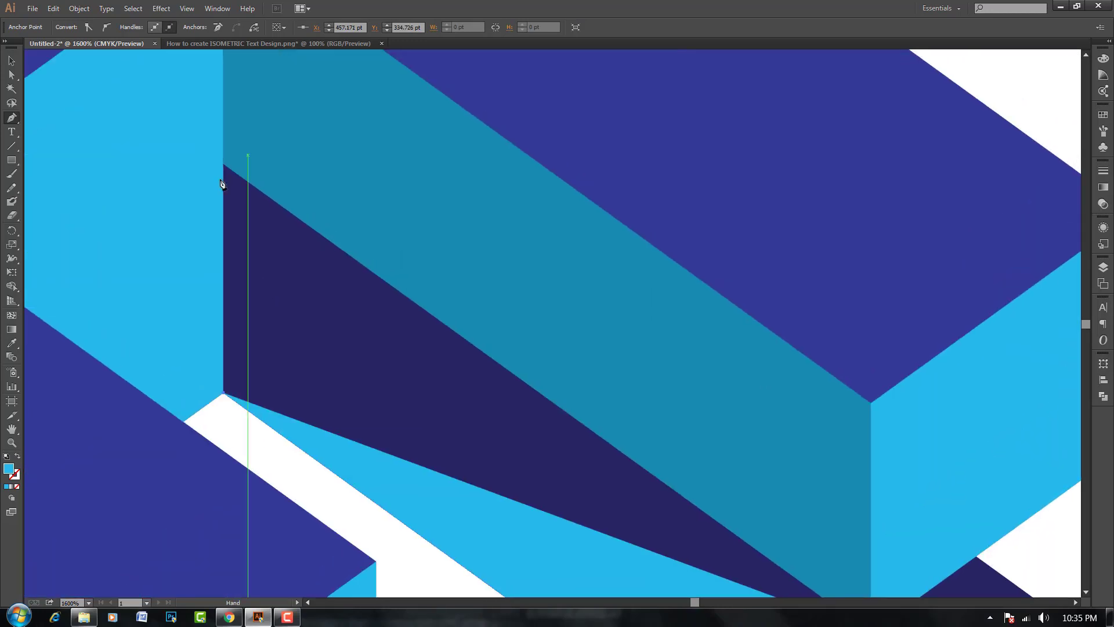
left_click(225, 168)
left_click(225, 168)
scroll(658, 475, "down", 3)
scroll(658, 476, "right", 4)
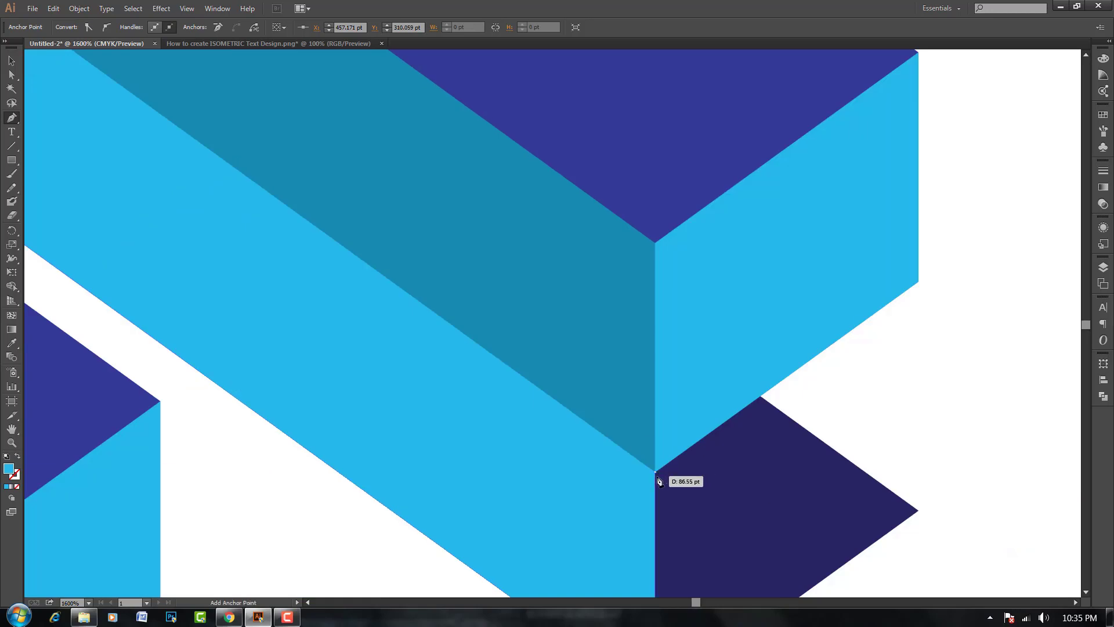
left_click(658, 476)
scroll(658, 476, "down", 3)
scroll(658, 476, "right", 2)
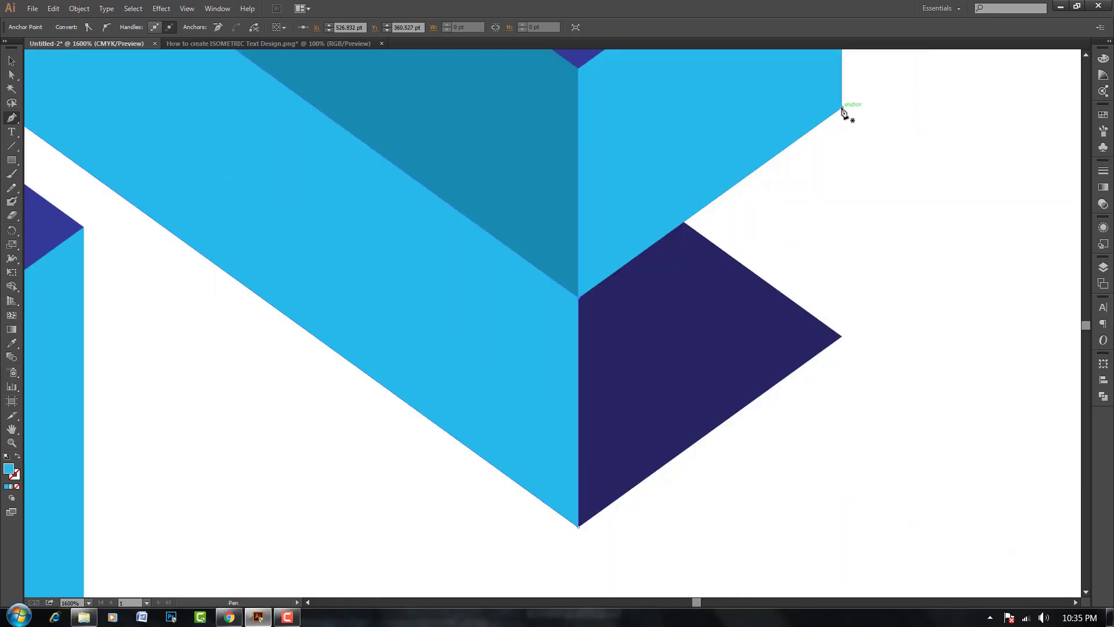
Step: Draw the light blue lower end face at the top arm's right end over the dark triangle
left_click(841, 108)
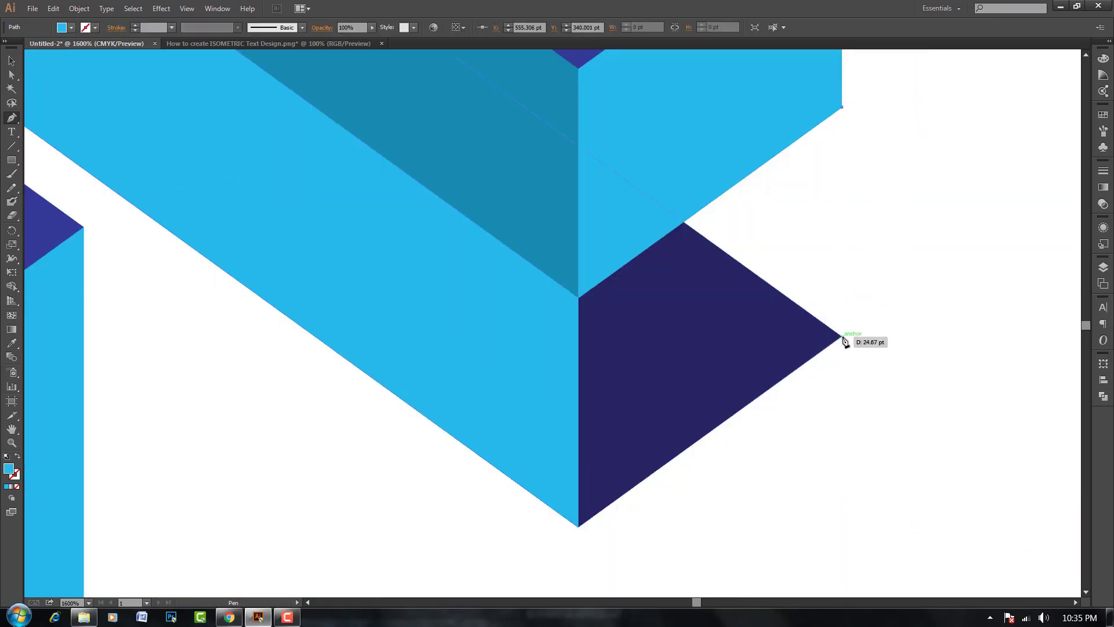
left_click(842, 337)
left_click(843, 339)
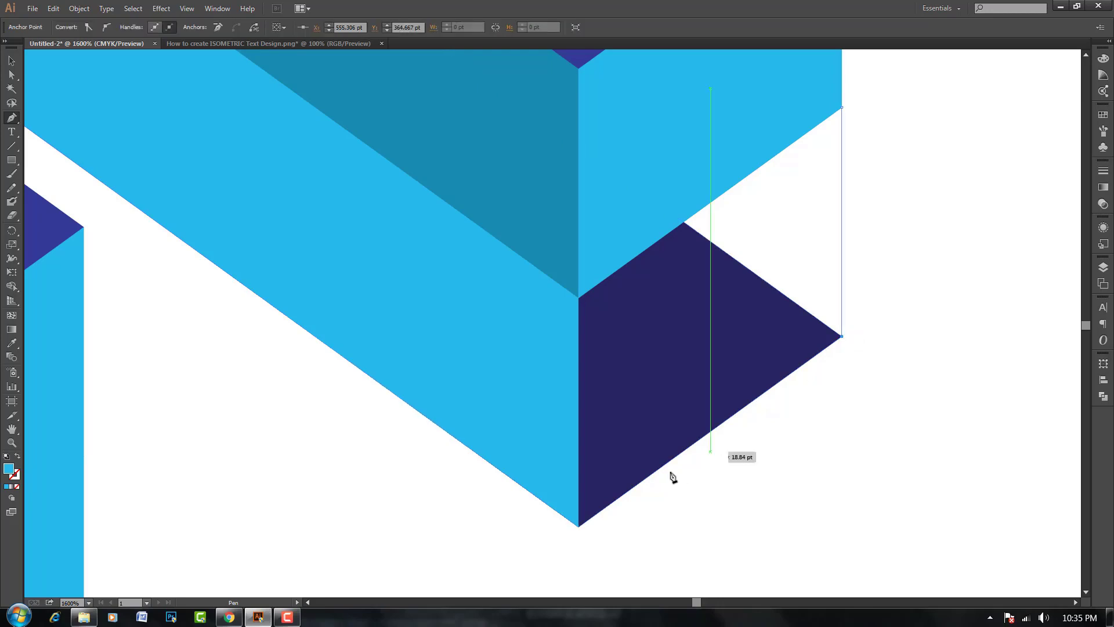
left_click(579, 527)
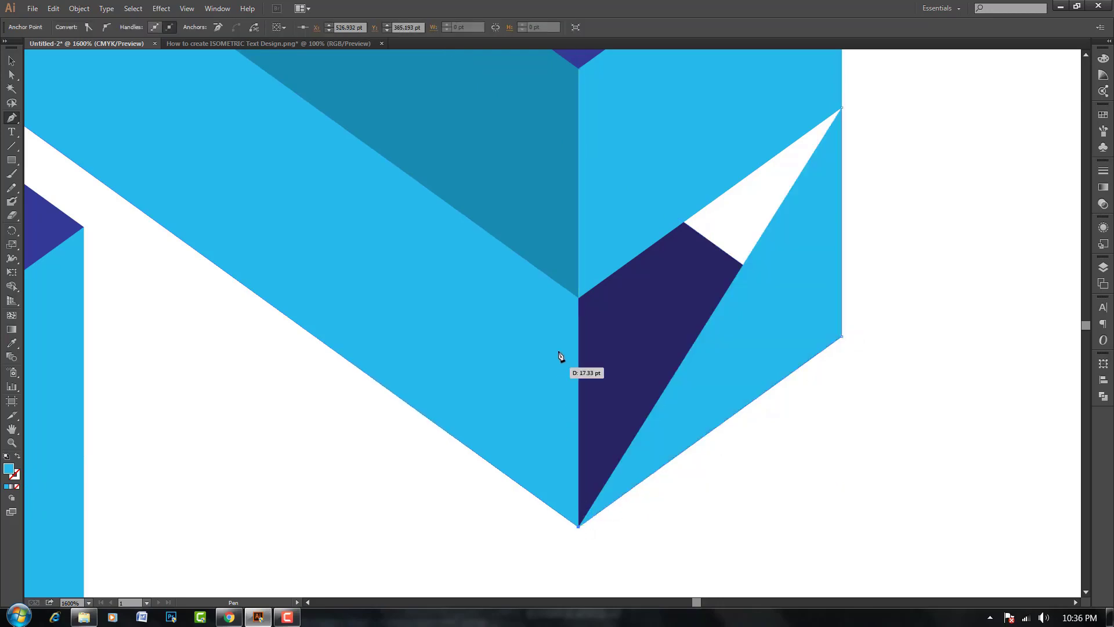
left_click(579, 297)
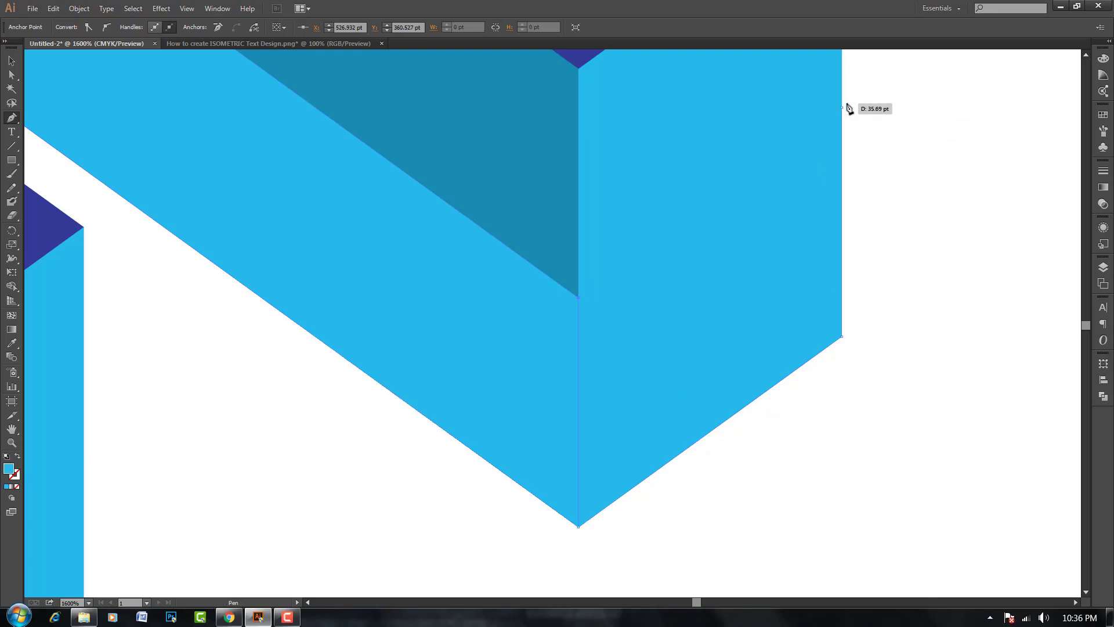
left_click(842, 107)
key("ctrl+minus")
Step: Colour the lower-left end face navy and the lower front face dark blue from palette swatches
key("ctrl+minus")
key("ctrl+minus")
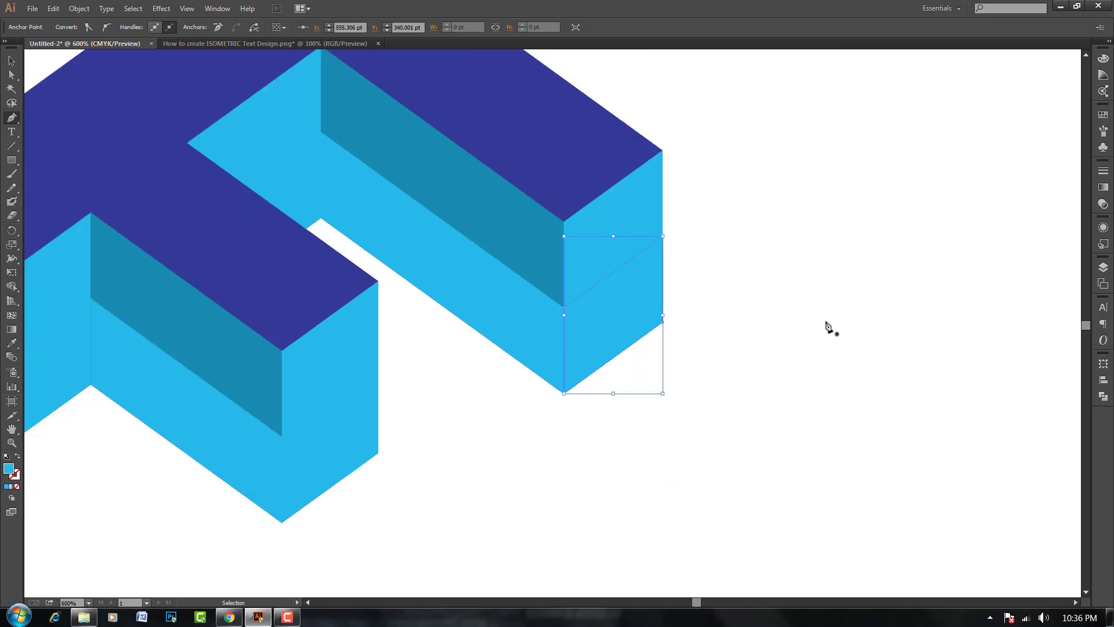
key("ctrl+minus")
key("ctrl+minus")
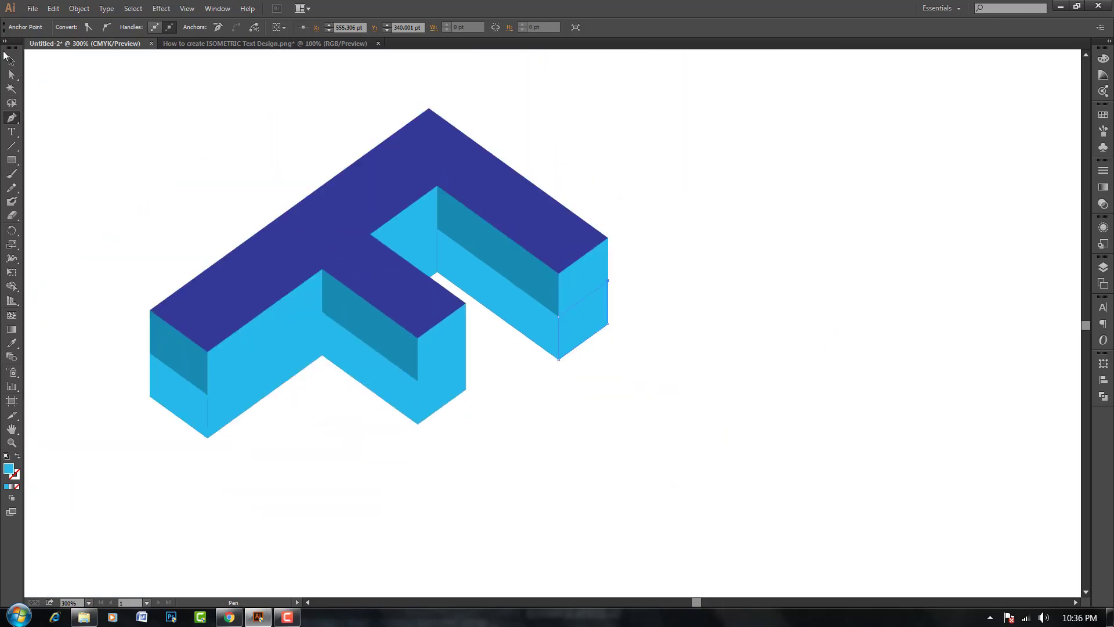
key("ctrl+minus")
left_click(504, 383)
left_click(11, 343)
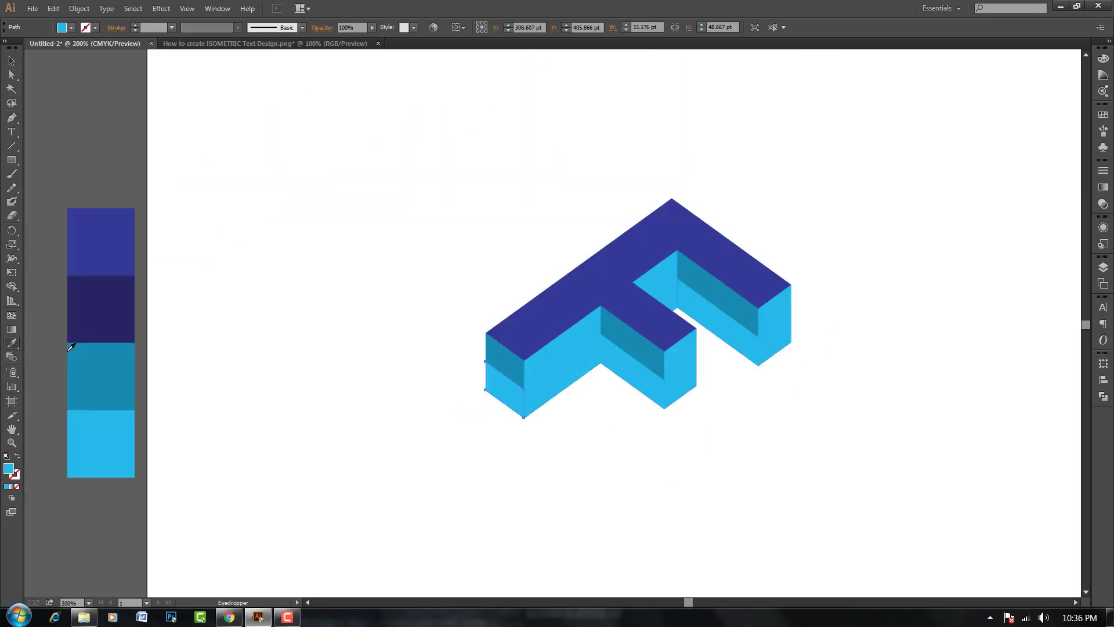
left_click(130, 306)
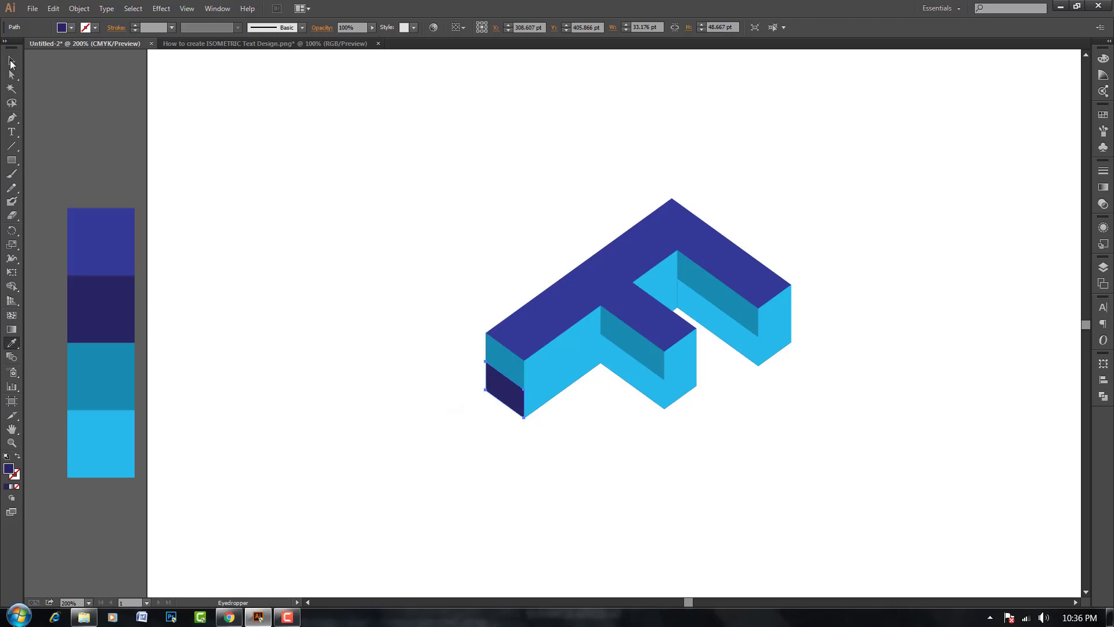
left_click(11, 62)
left_click(575, 384)
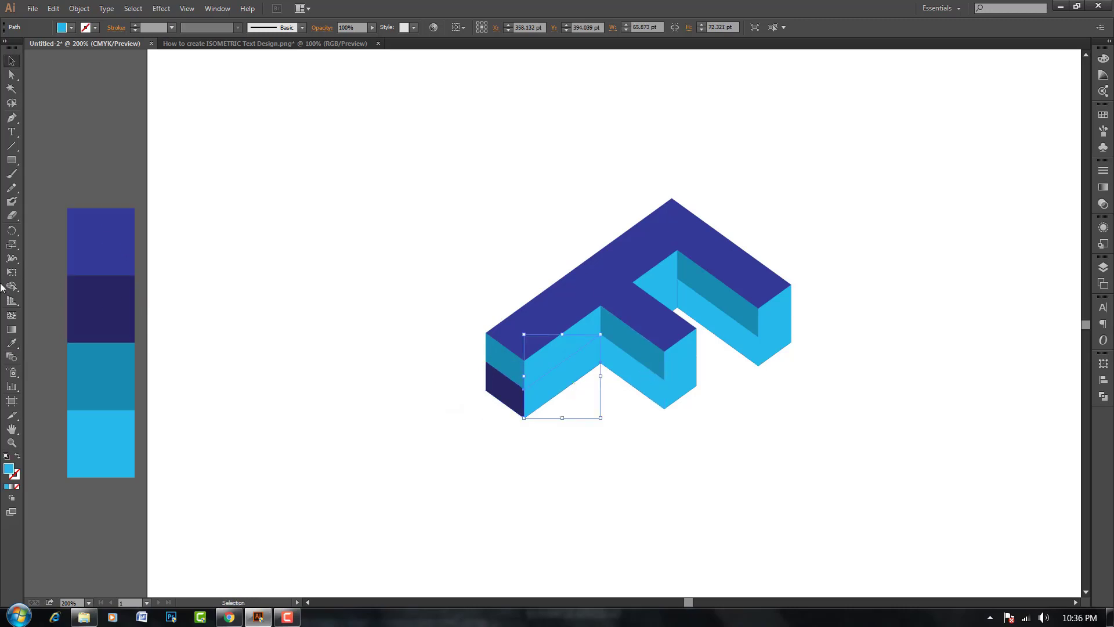
left_click(13, 343)
left_click(121, 238)
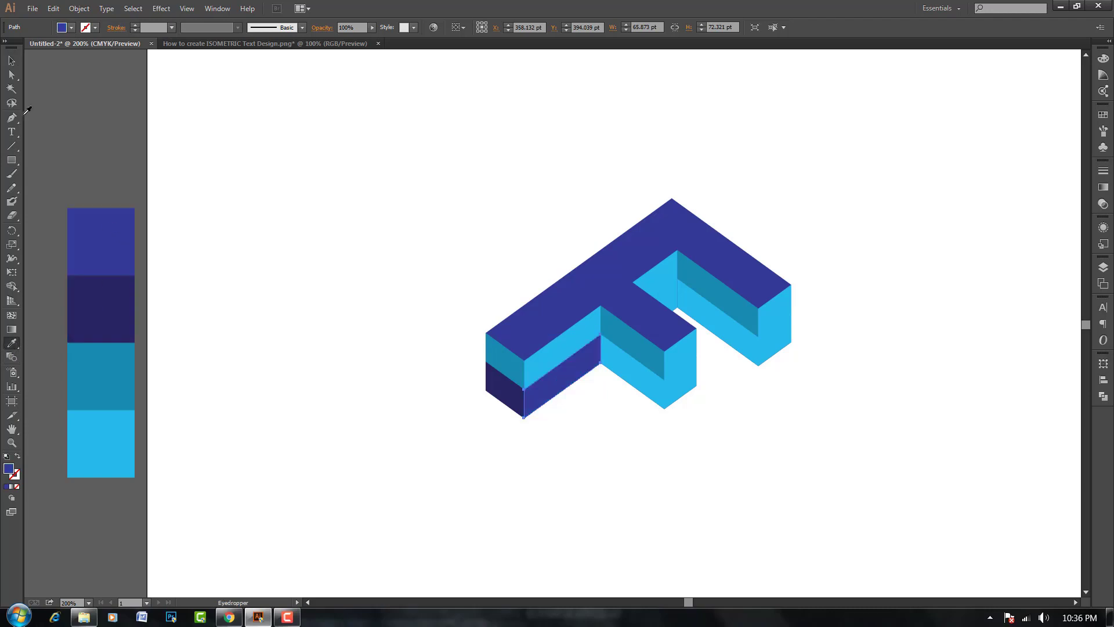
Step: Zoom the letter to 400% and colour the middle lower face navy
key("v")
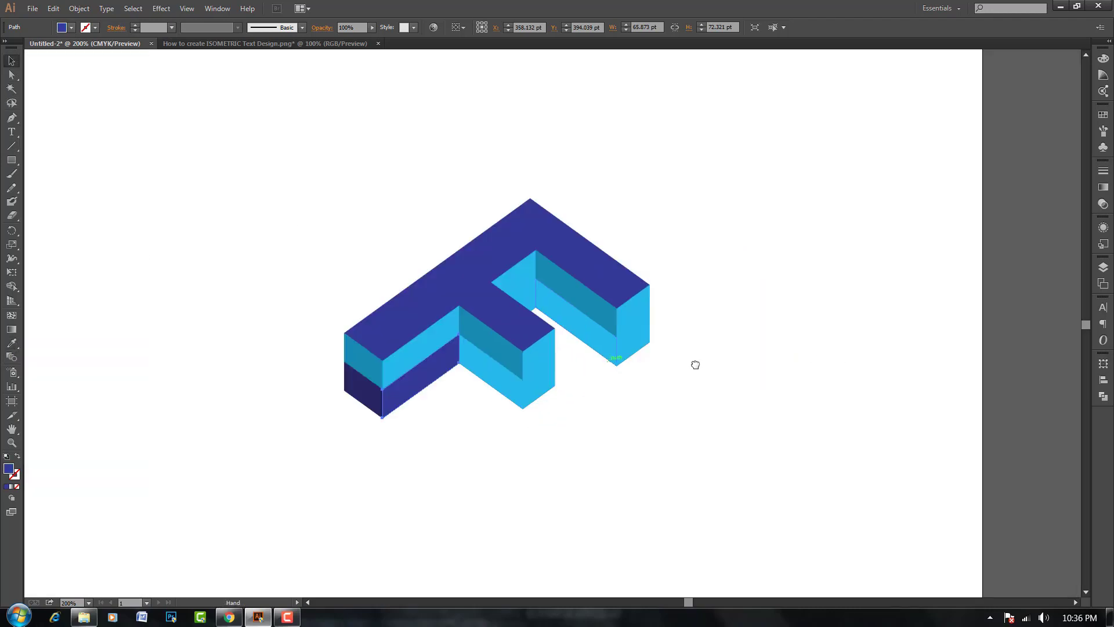
left_click_drag(805, 354, 641, 368)
left_click(641, 368)
left_click(514, 318)
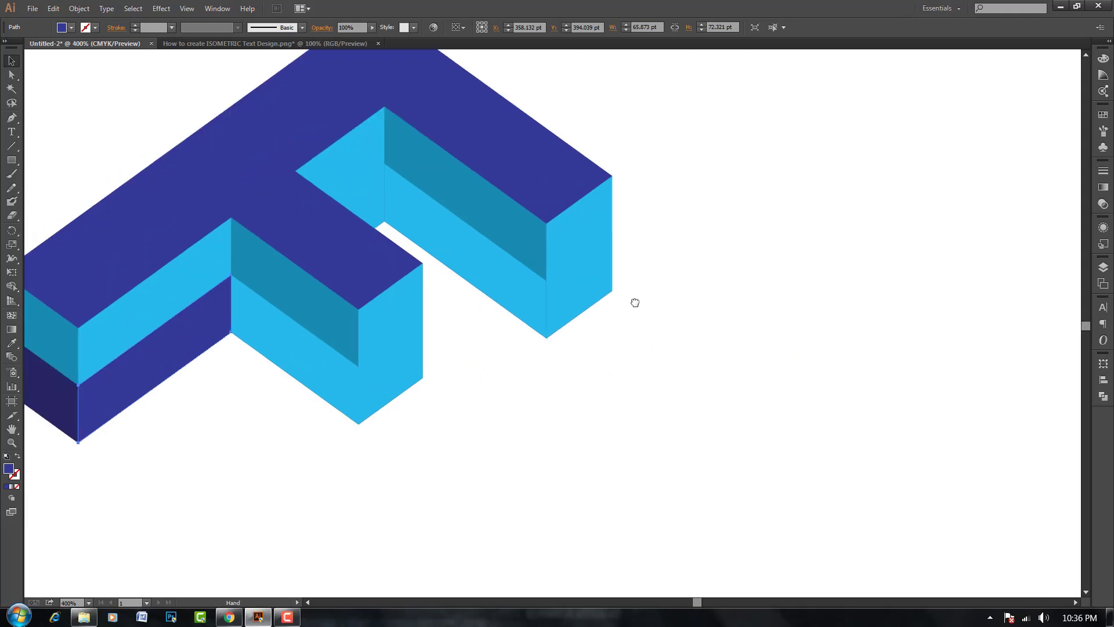
left_click_drag(491, 288, 675, 364)
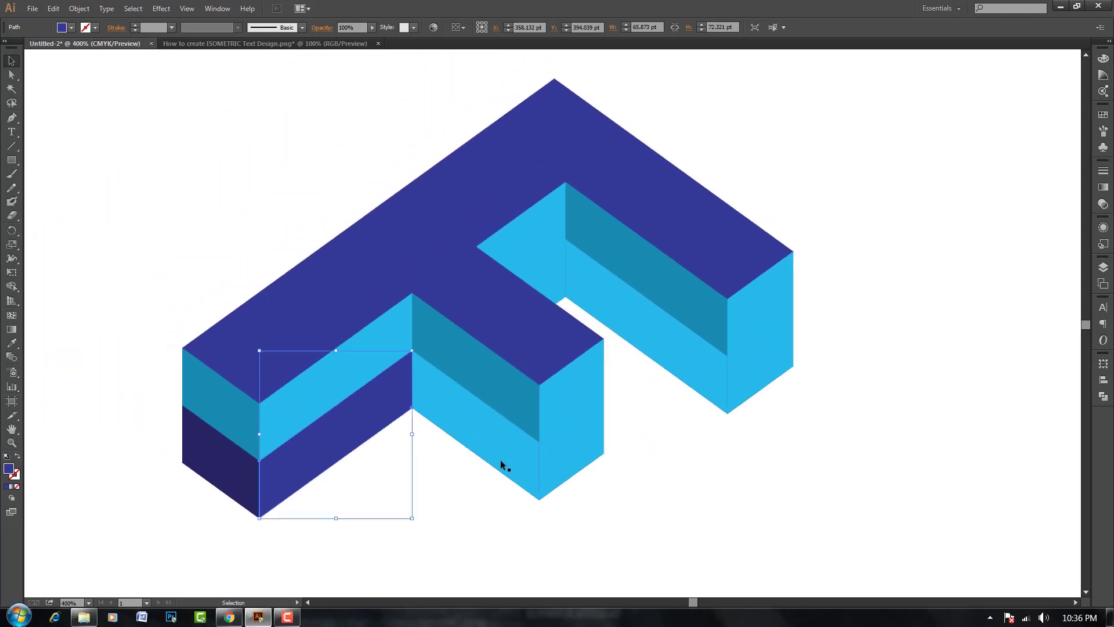
left_click(500, 460)
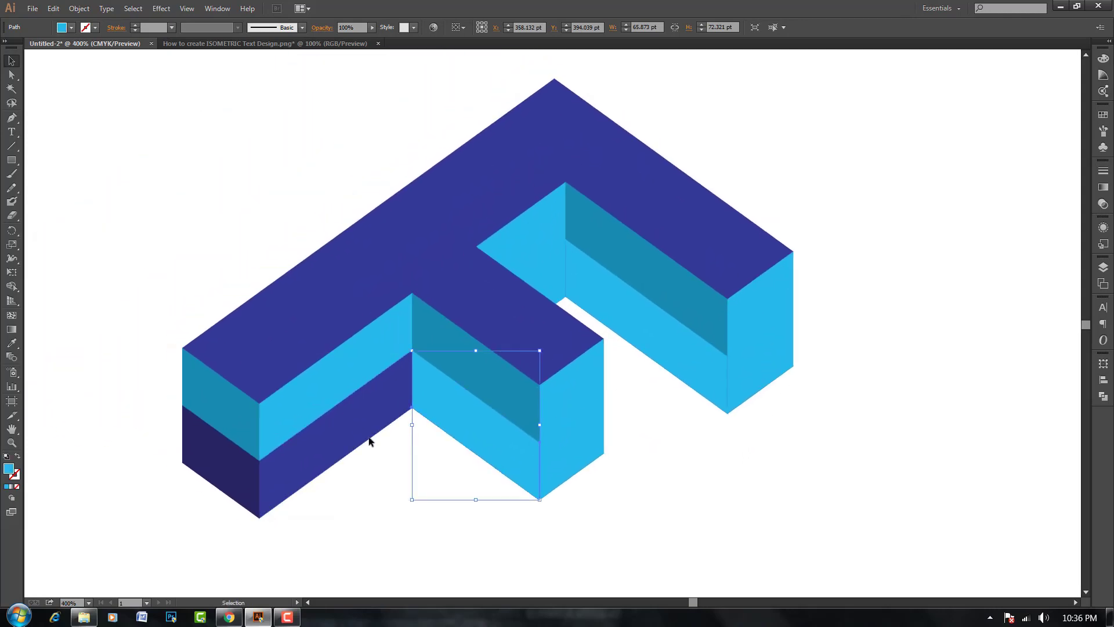
left_click(11, 343)
left_click(224, 460)
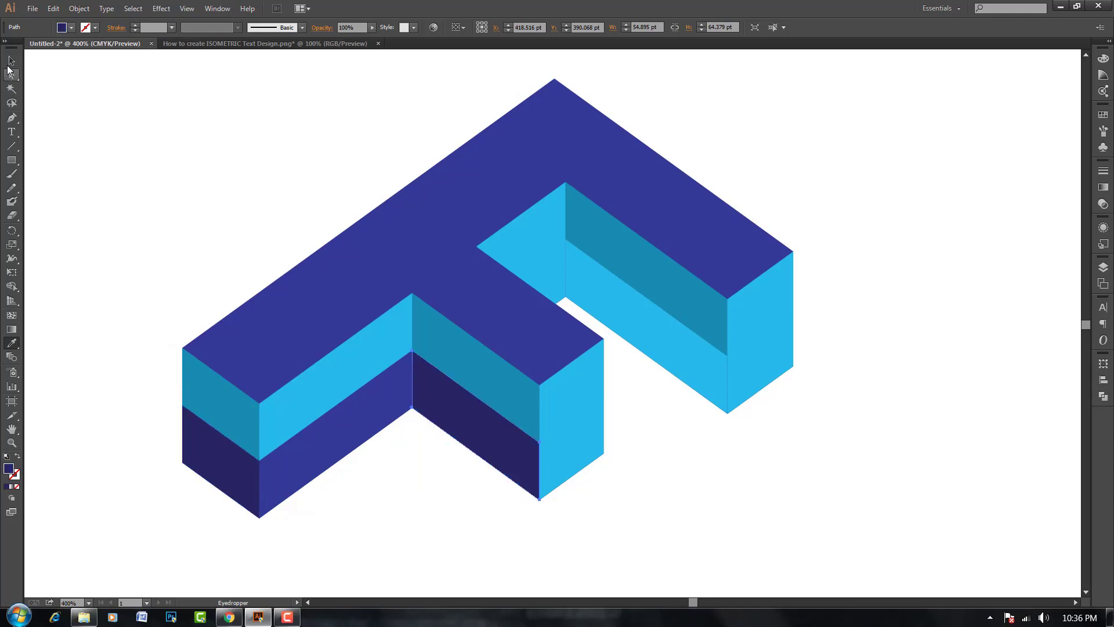
left_click(11, 61)
Step: Colour the middle arm's lower end face and the small inner face navy
left_click(589, 462)
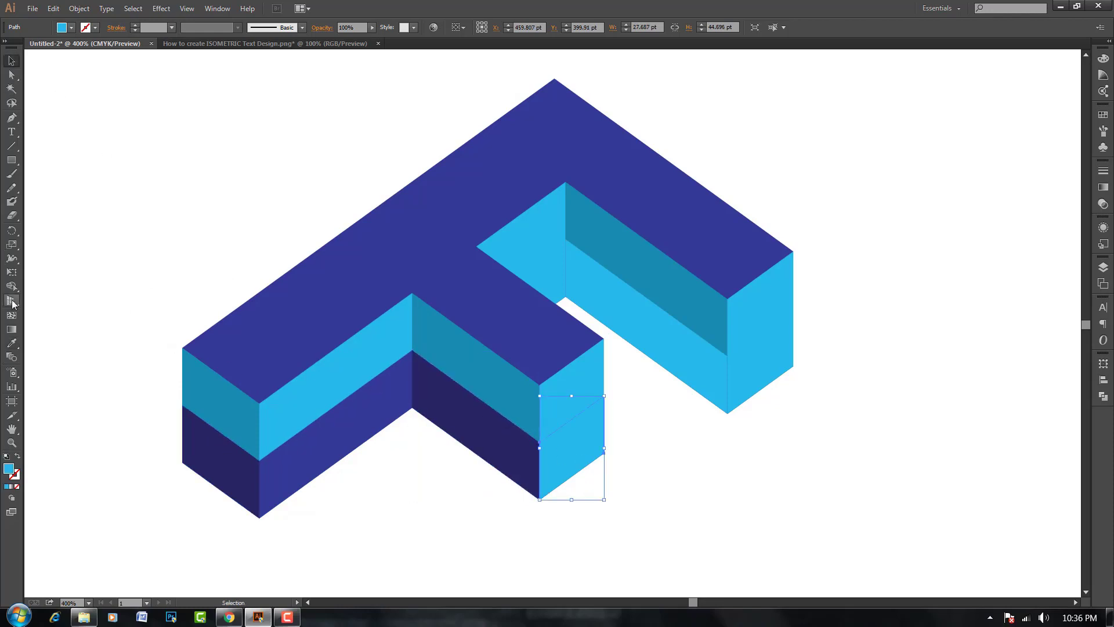
left_click(12, 343)
left_click(338, 443)
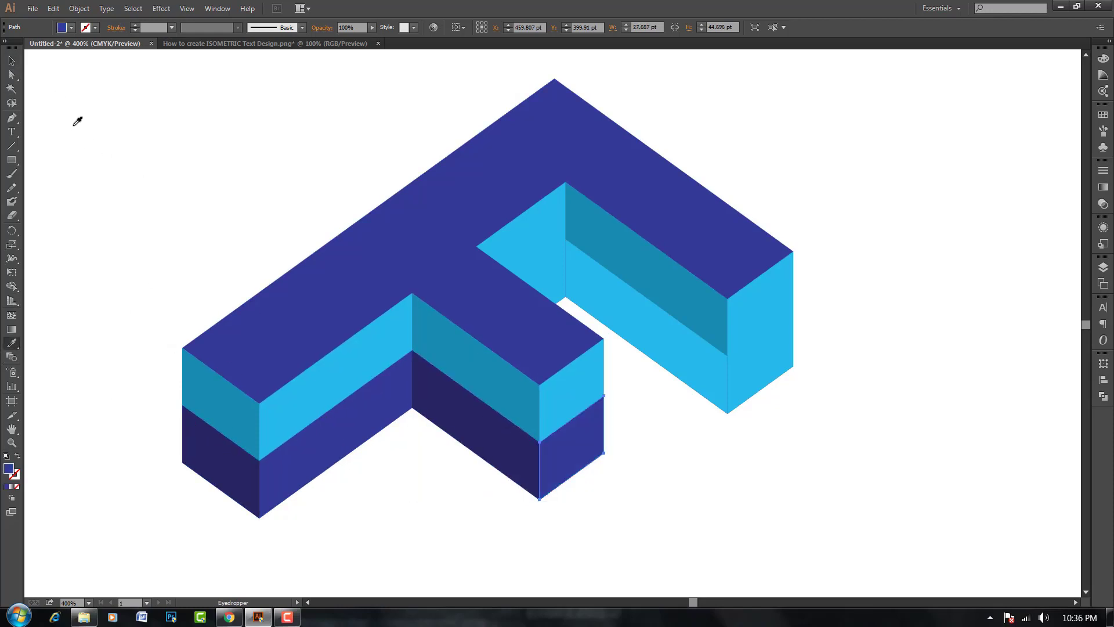
left_click(11, 61)
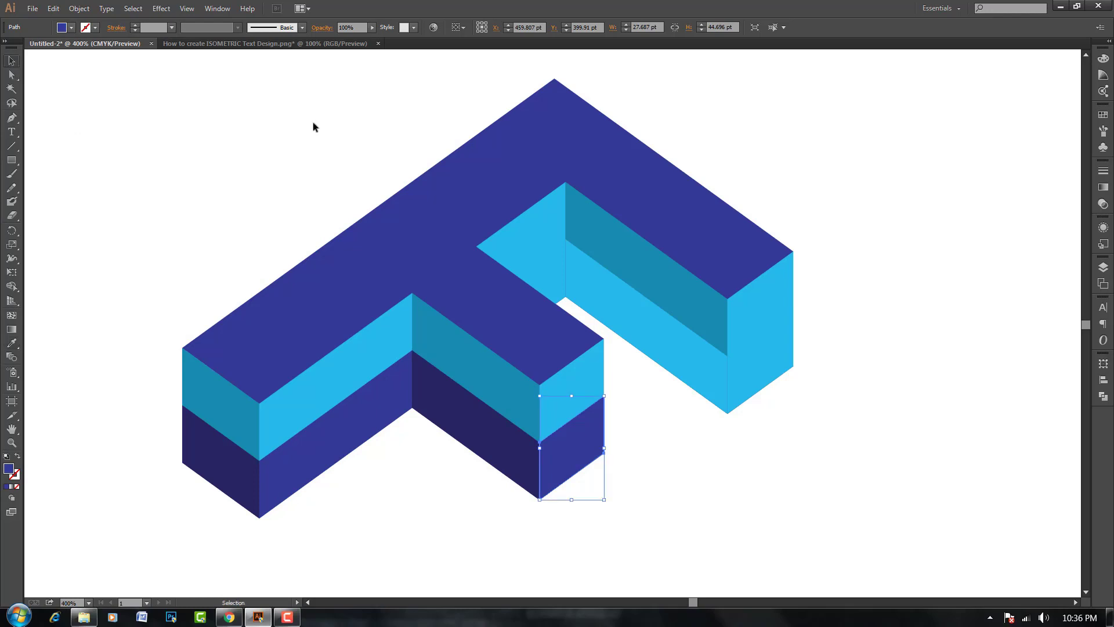
left_click(553, 279)
left_click(12, 343)
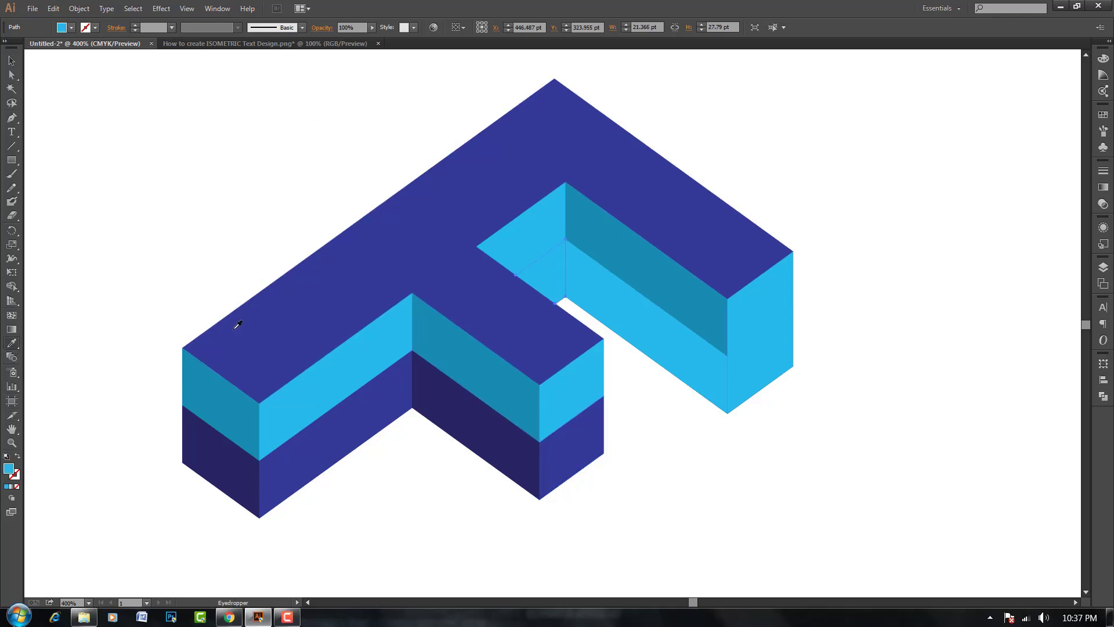
left_click(576, 450)
left_click(427, 274)
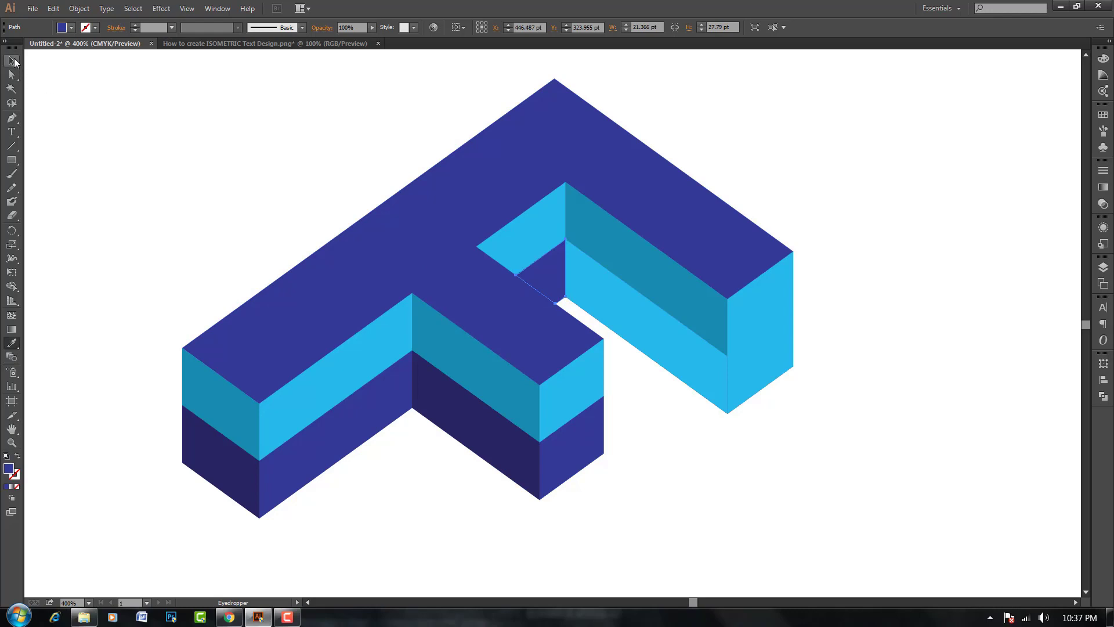
Step: Colour the large inner lower face dark navy and the lower right end face dark blue
left_click(14, 60)
left_click(634, 324)
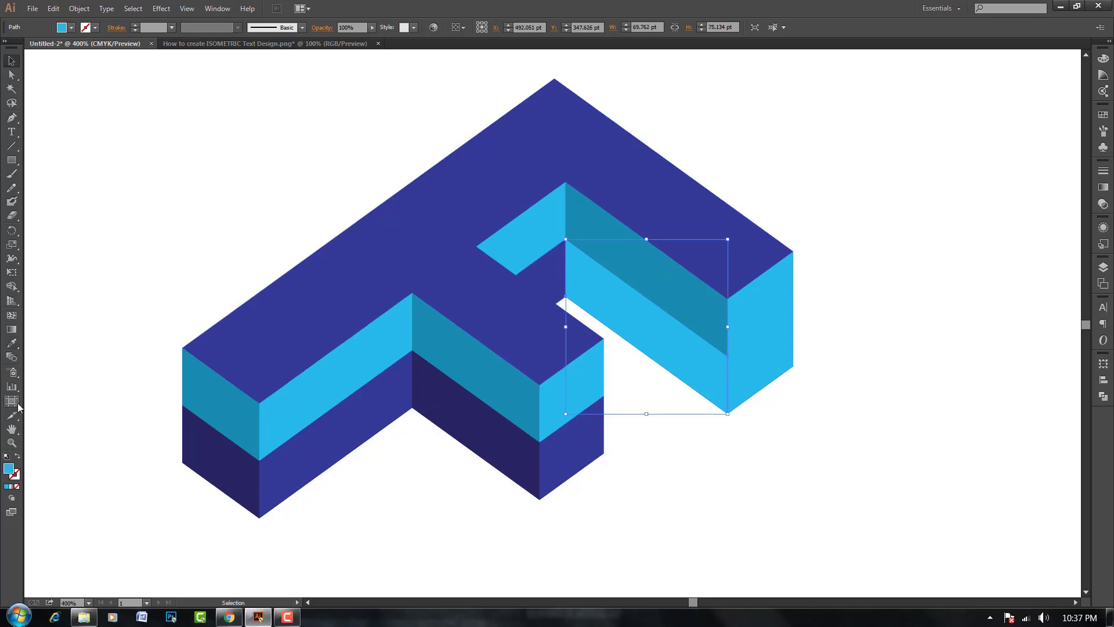
left_click(12, 343)
left_click(498, 428)
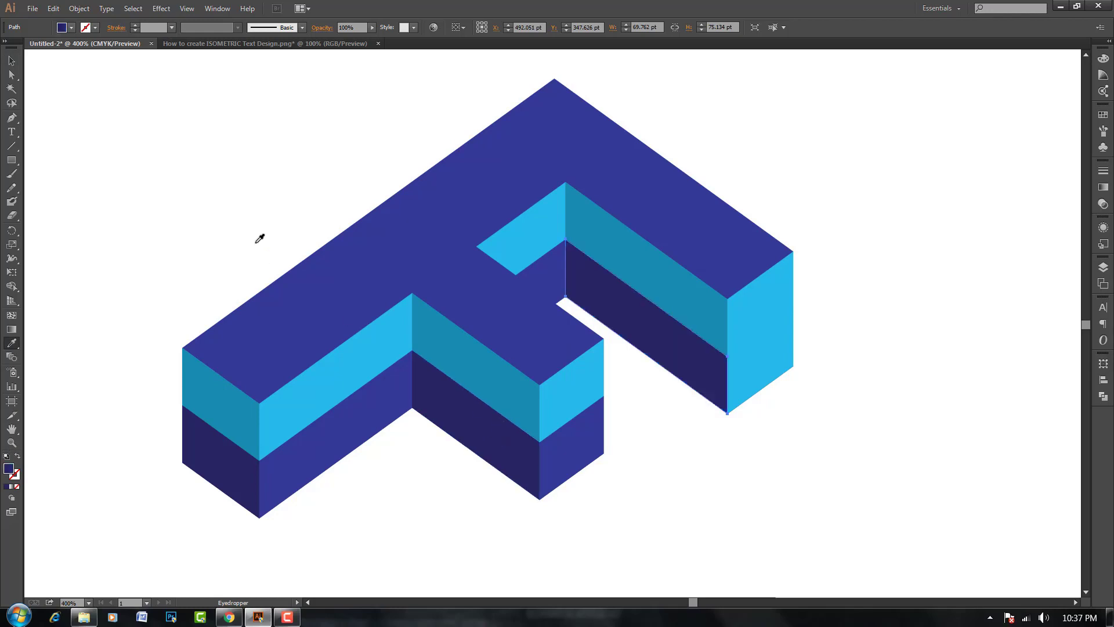
left_click(8, 62)
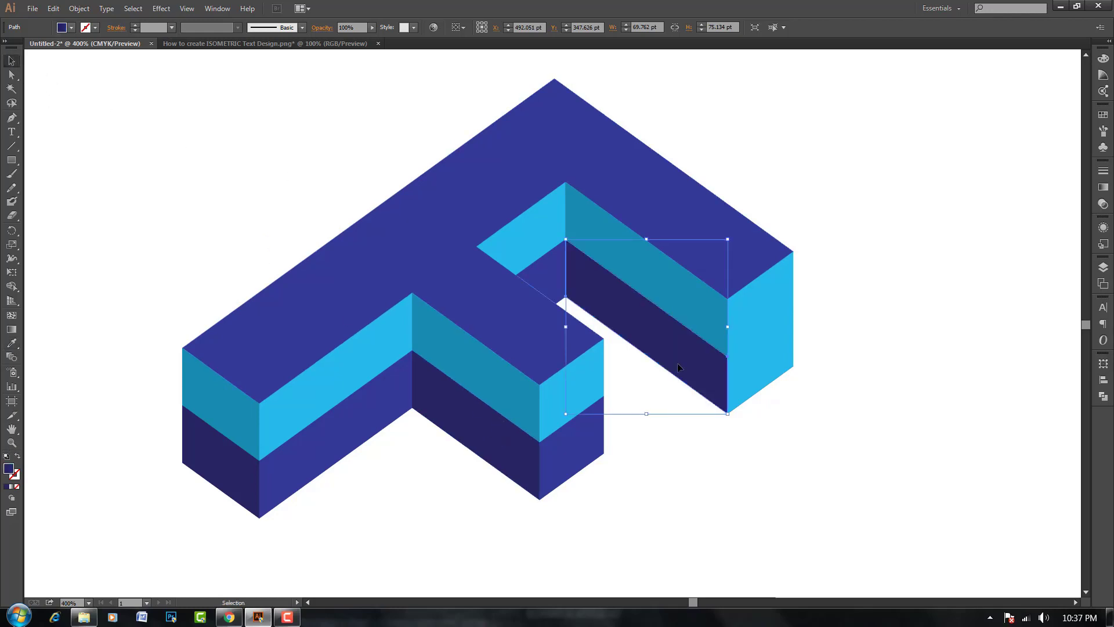
left_click(781, 368)
left_click(13, 344)
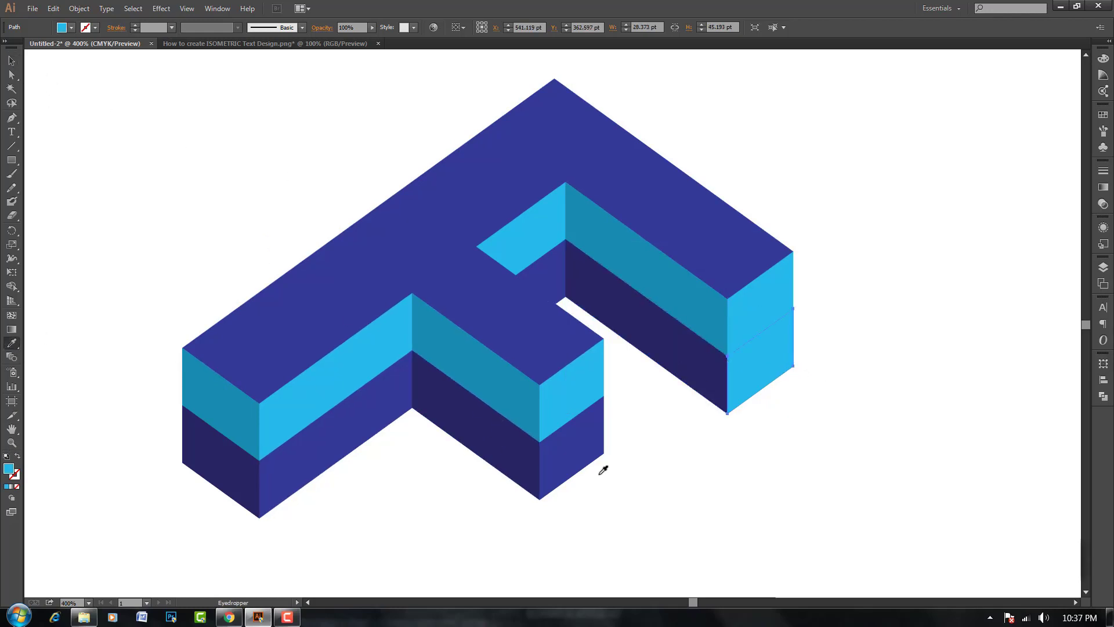
left_click(571, 438)
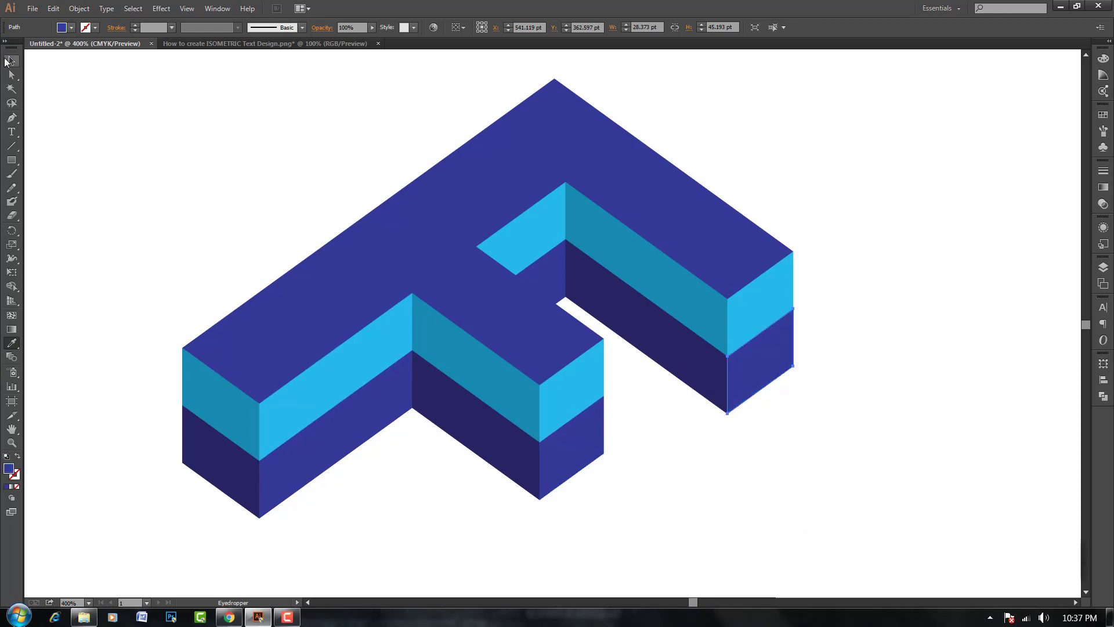
left_click(10, 61)
Step: Marquee-select every shape of the F and group them with Object > Group
left_click(224, 174)
scroll(791, 377, "up", 1)
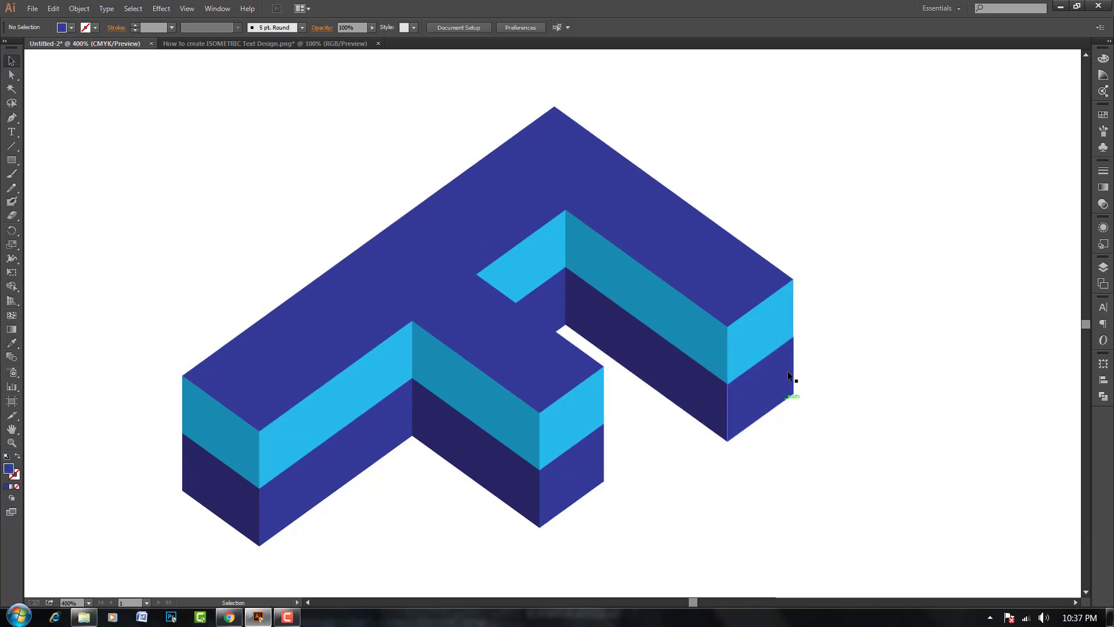
left_click_drag(915, 88, 111, 562)
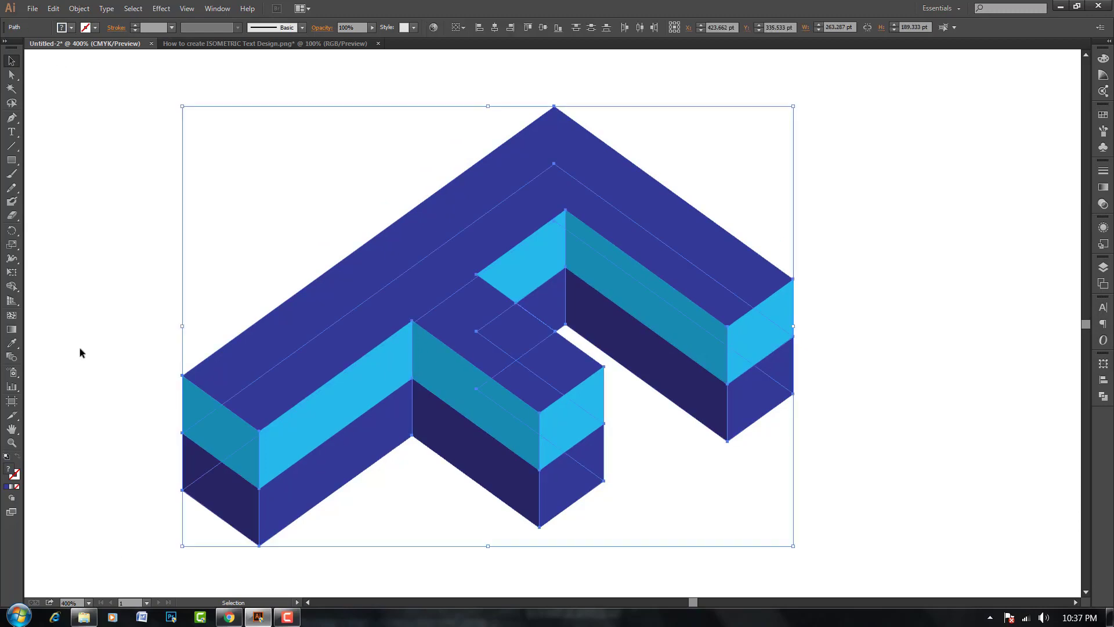
left_click(79, 8)
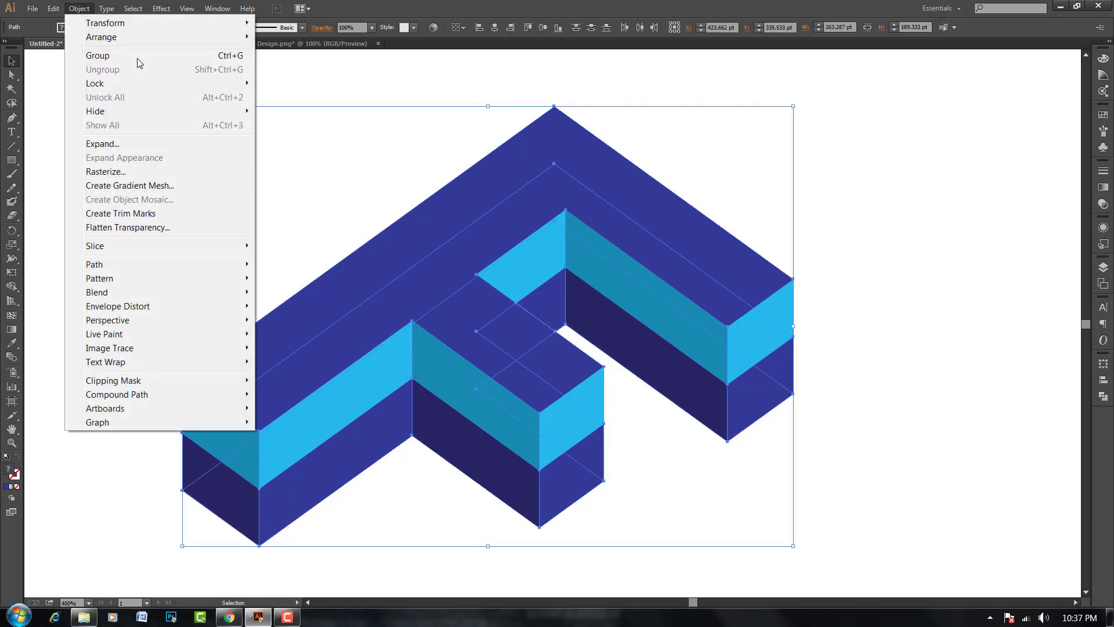
left_click(104, 56)
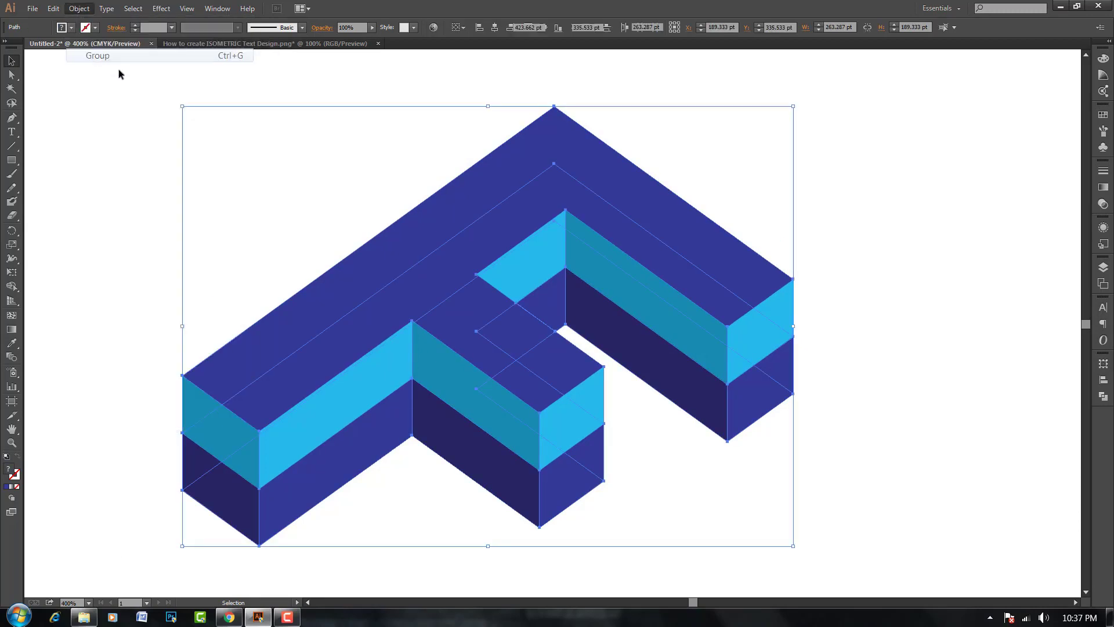
left_click(921, 226)
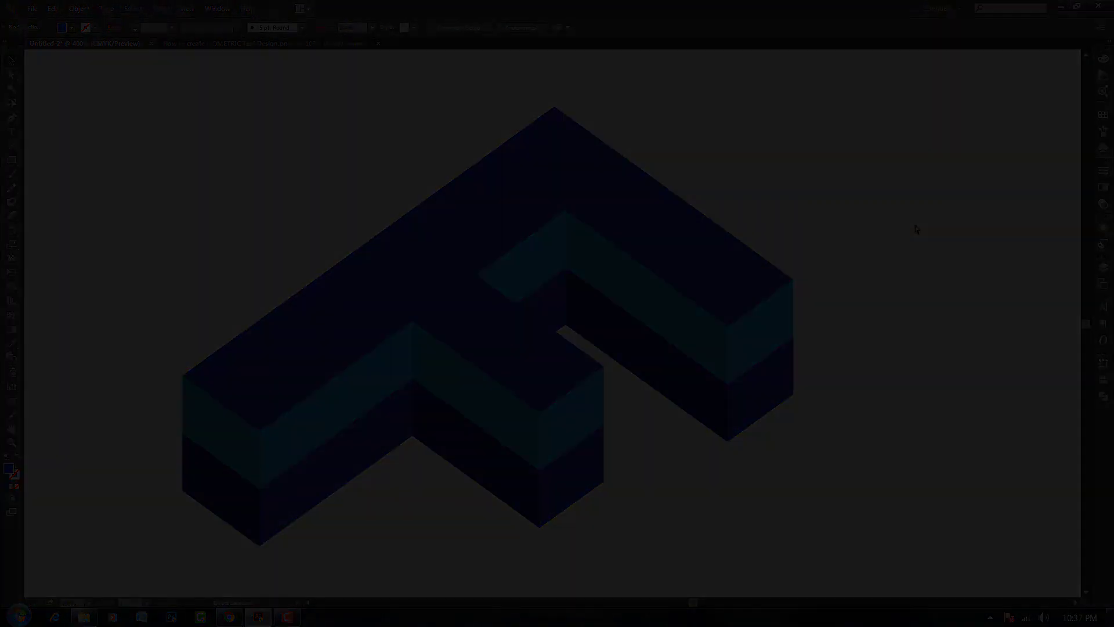